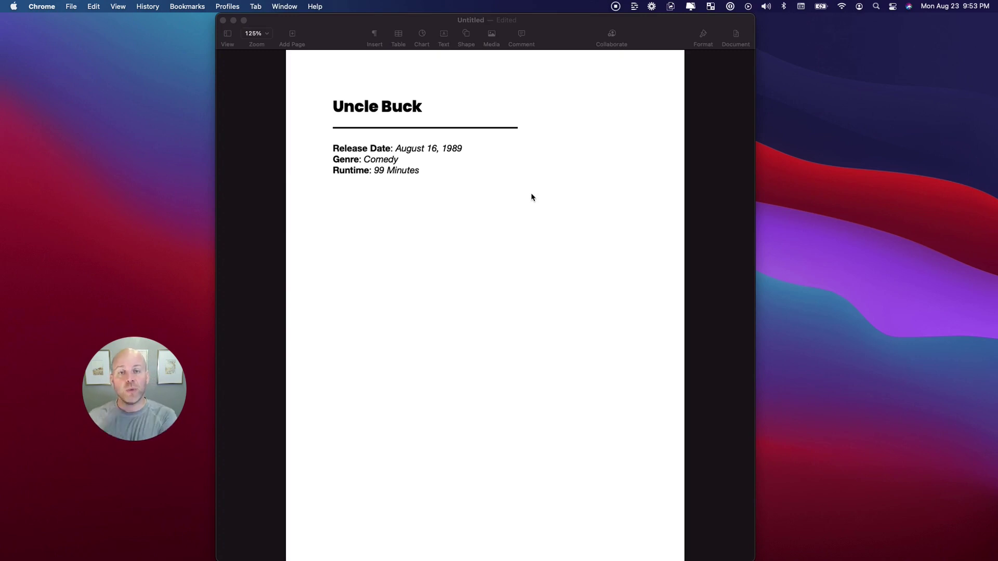
Switch to Formstack Forms in Chrome and create a blank form named Movie Test
mouse_move(759, 558)
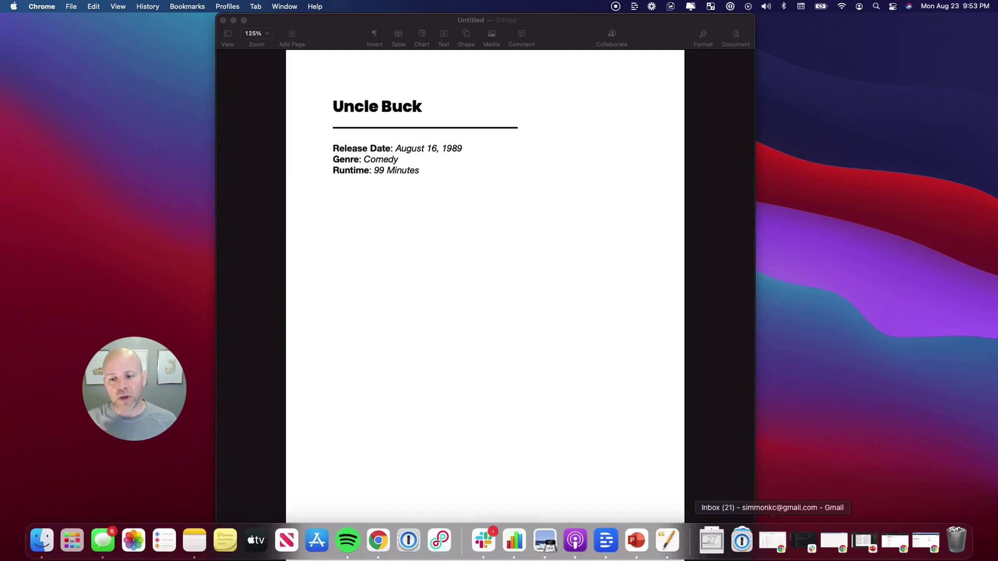
click(939, 544)
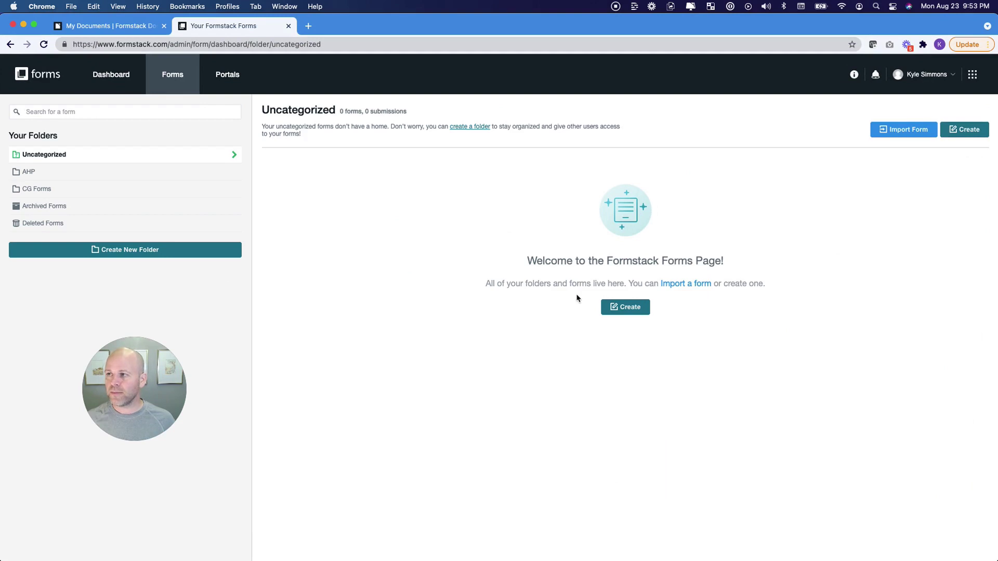
click(633, 315)
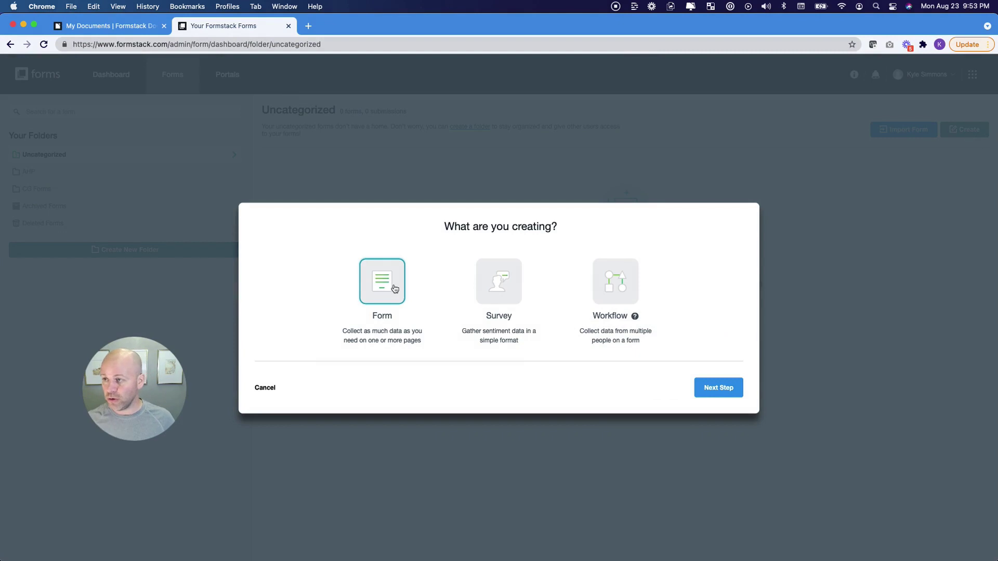
click(733, 389)
text(Movie Test)
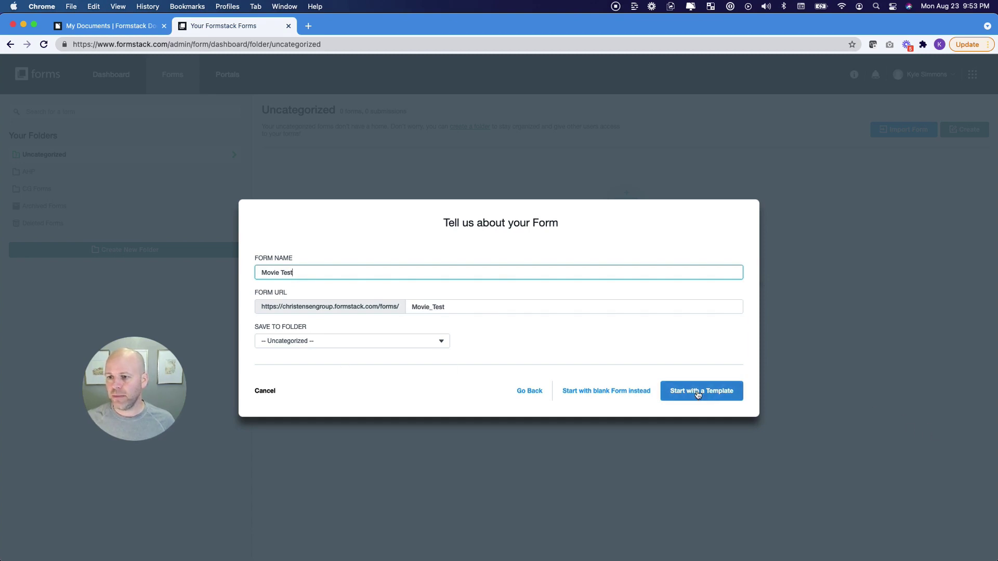
click(584, 396)
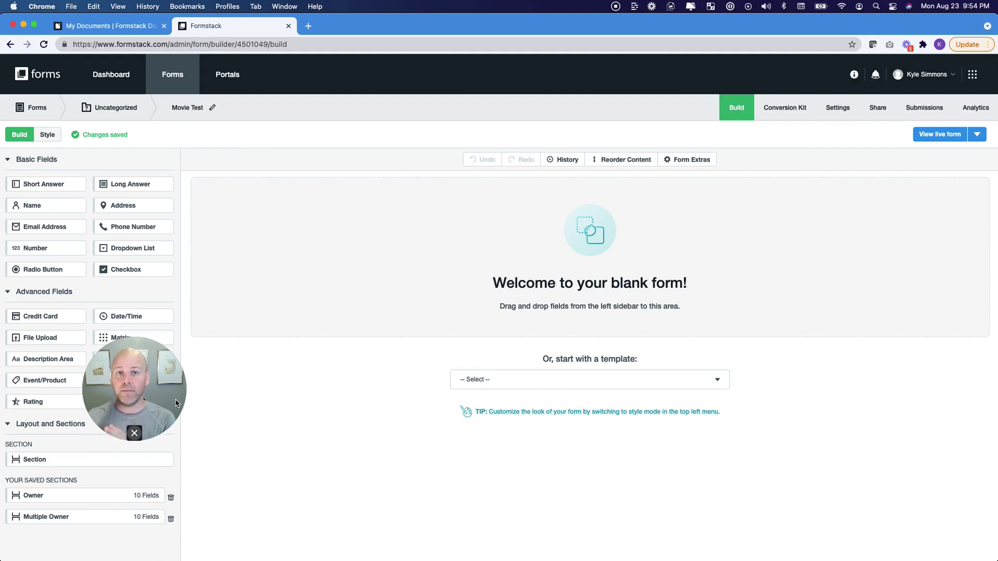
Add a Short Answer field to the blank form and label it Movie Title
drag(138, 398, 293, 478)
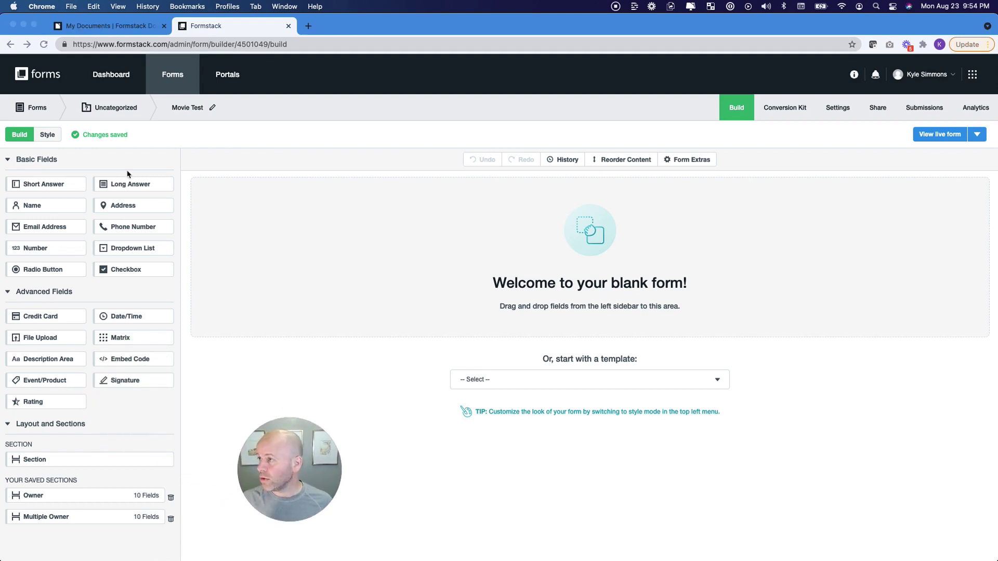
click(54, 186)
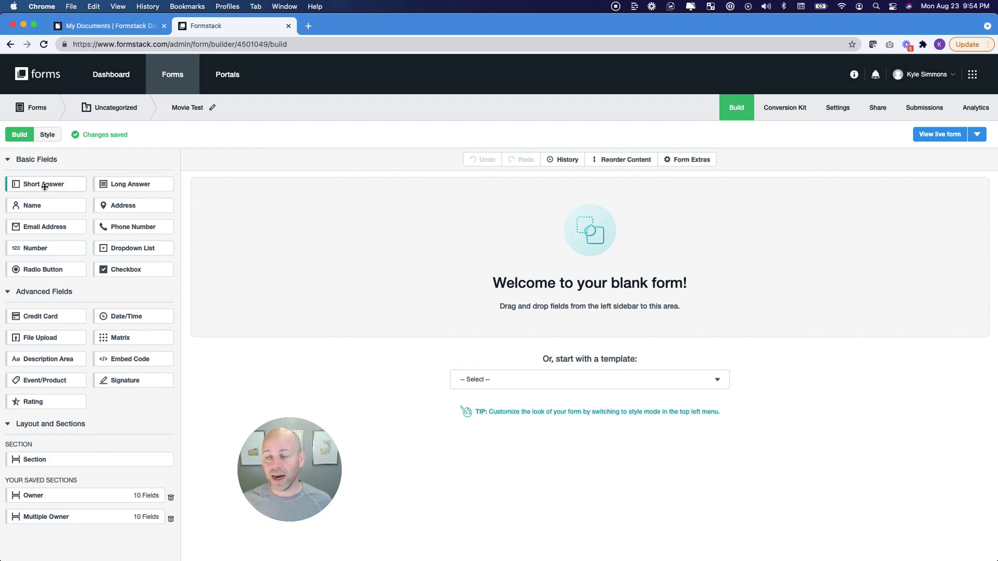
drag(44, 186, 488, 290)
click(255, 202)
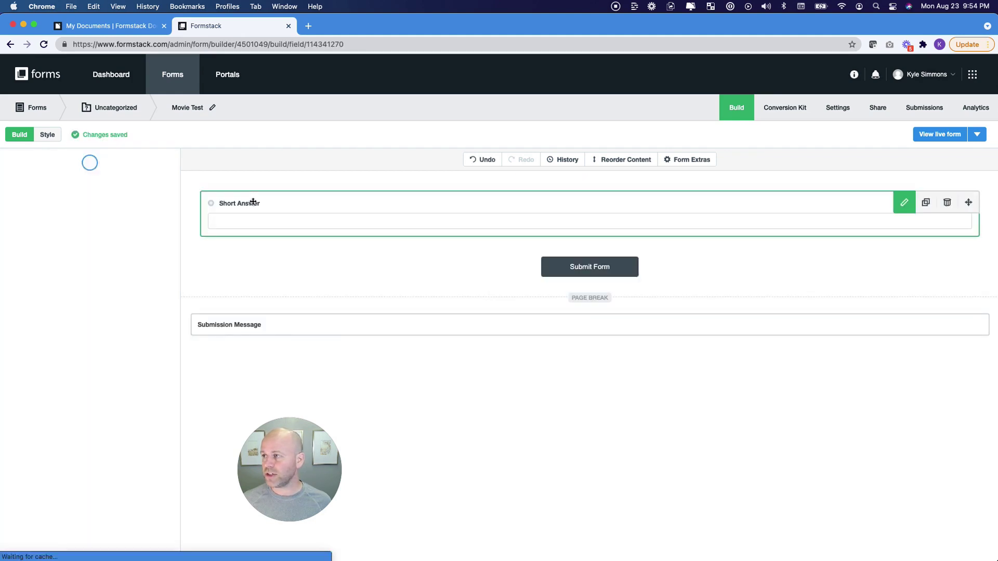
click(64, 192)
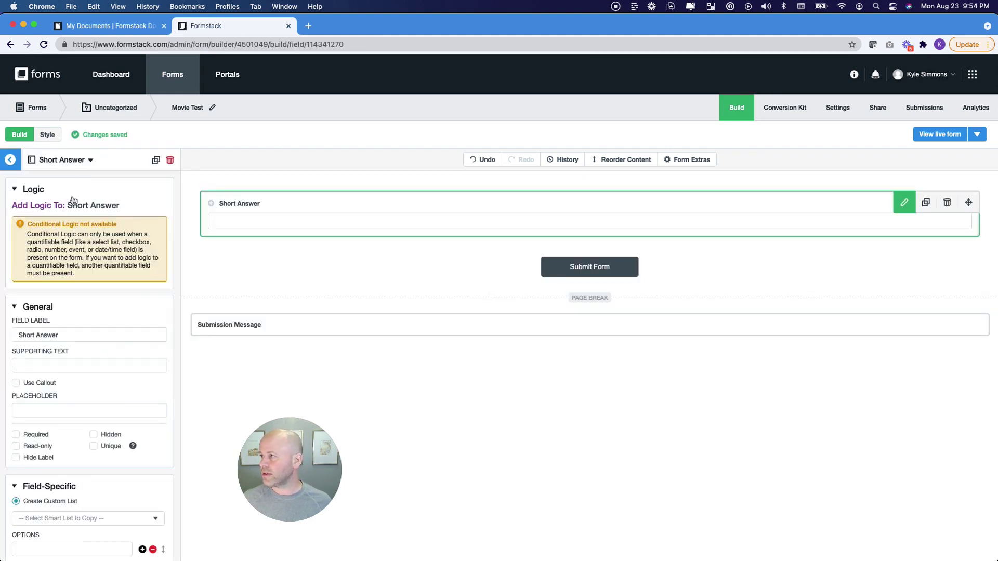
click(64, 336)
triple_click(65, 337)
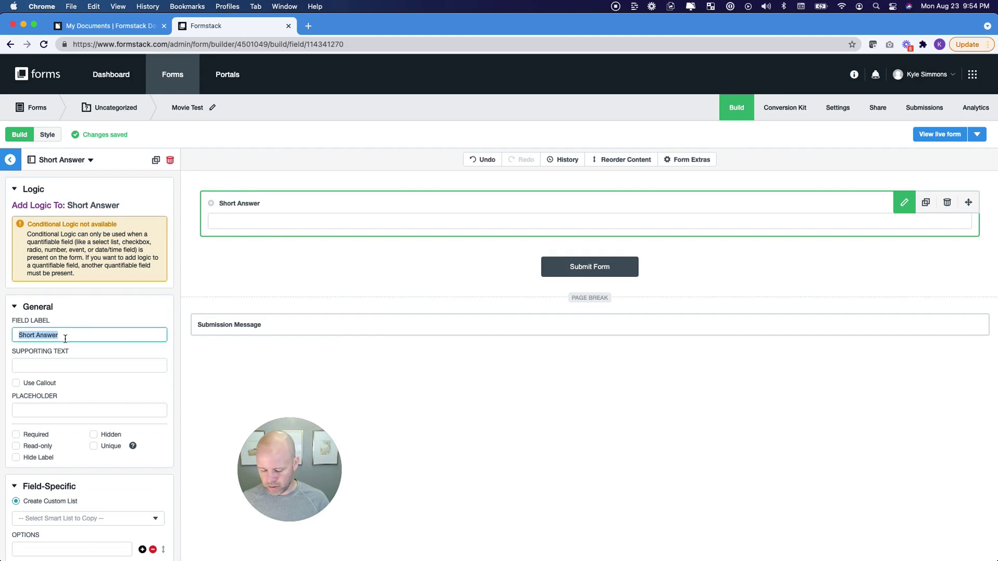
text(Movie Til)
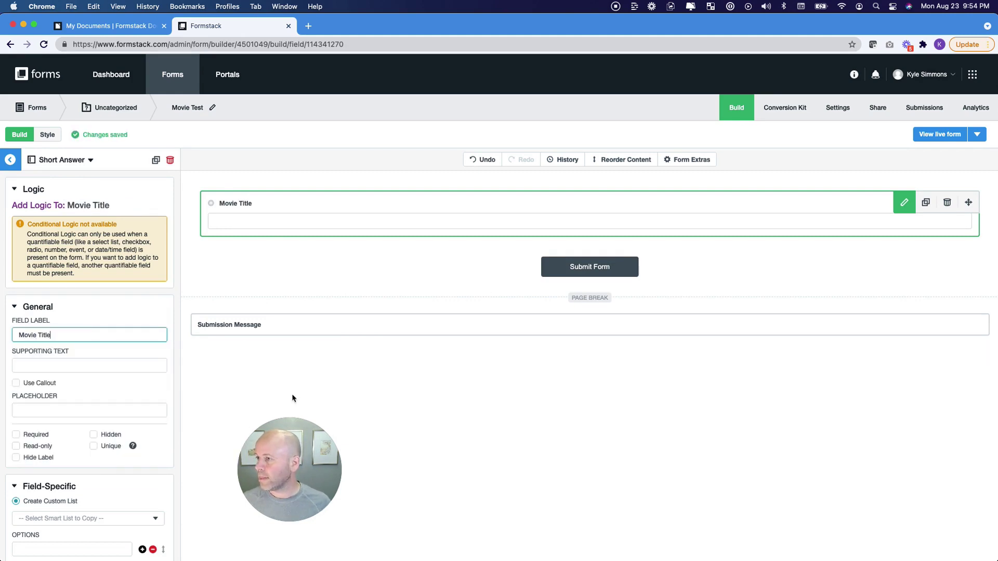
click(10, 159)
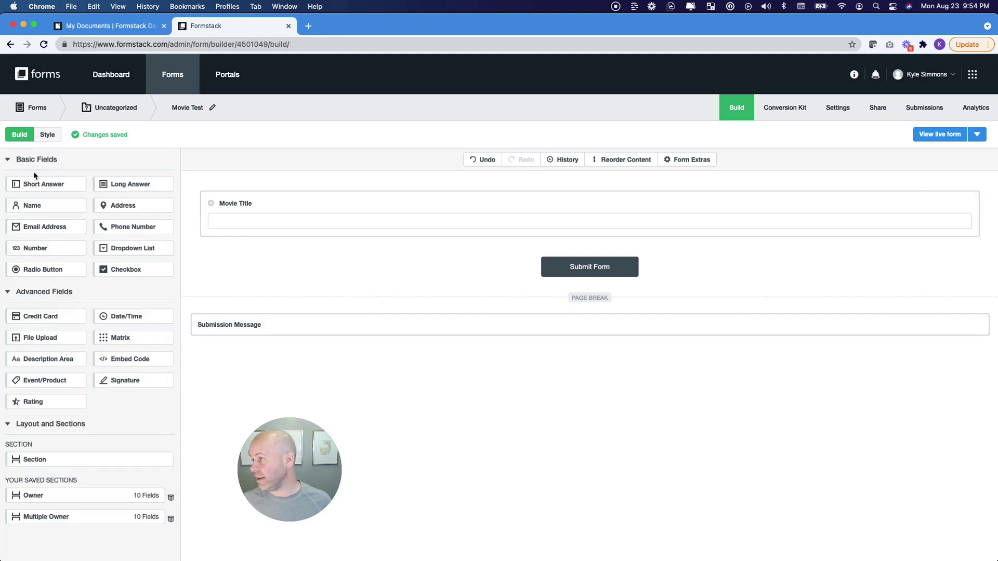
Add a Date/Time field below Movie Title and label it Release Date
drag(131, 317, 352, 245)
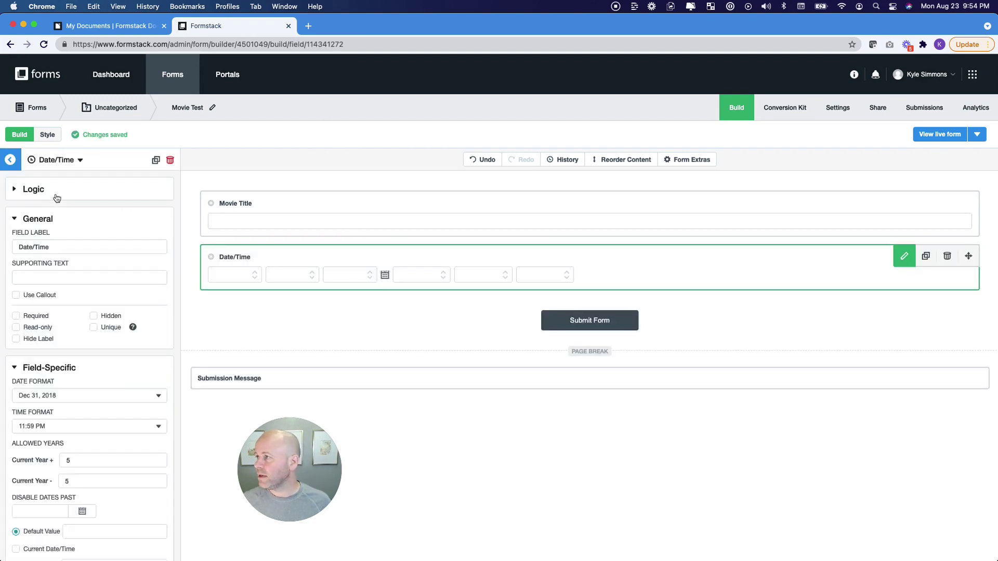
drag(65, 248, 1, 247)
text(Re;le)
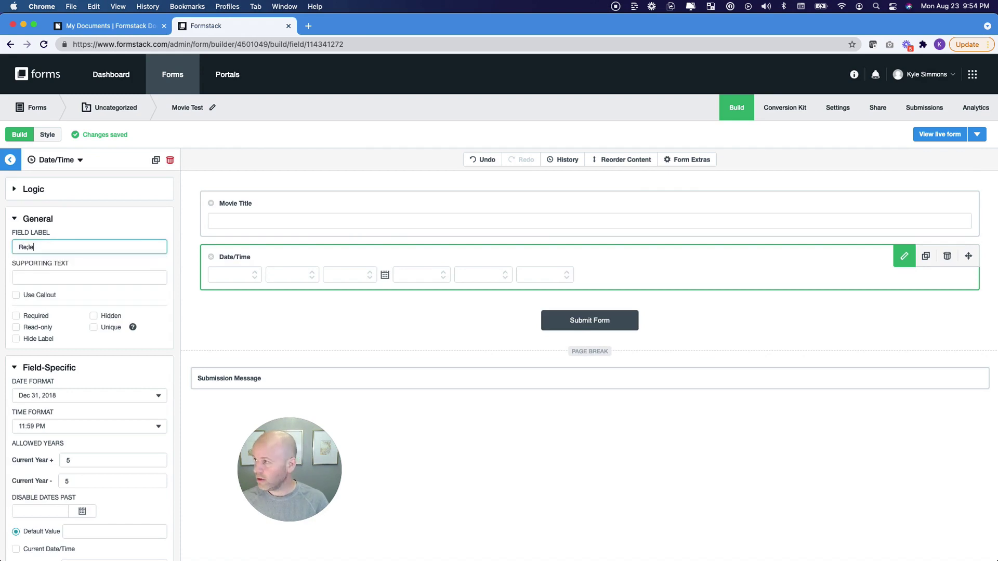
key(BackSpace)
key(BackSpace)
key(BackSpace)
text(lease D)
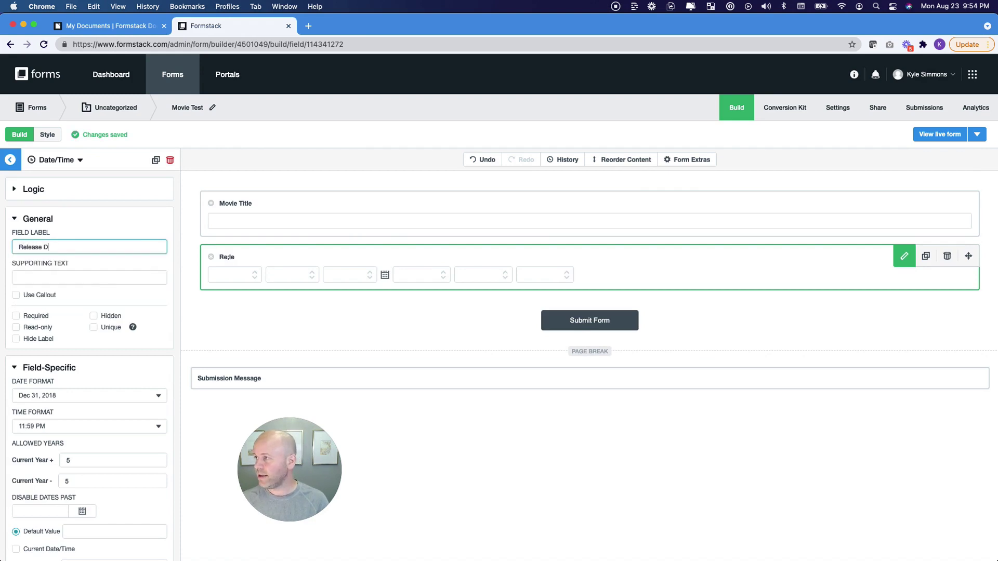
text(ate)
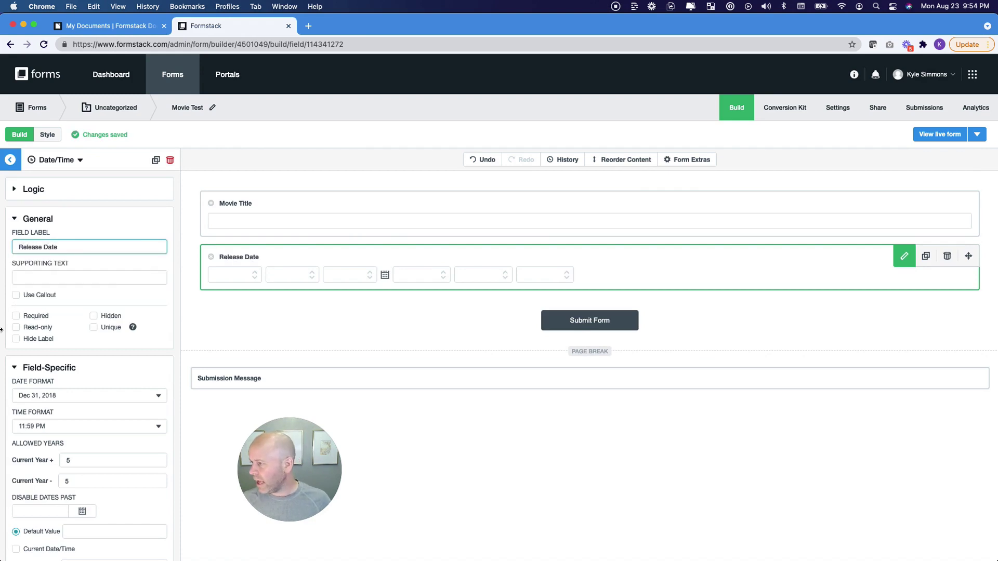
Set the Release Date field's time format to None and close its settings
click(42, 429)
click(31, 392)
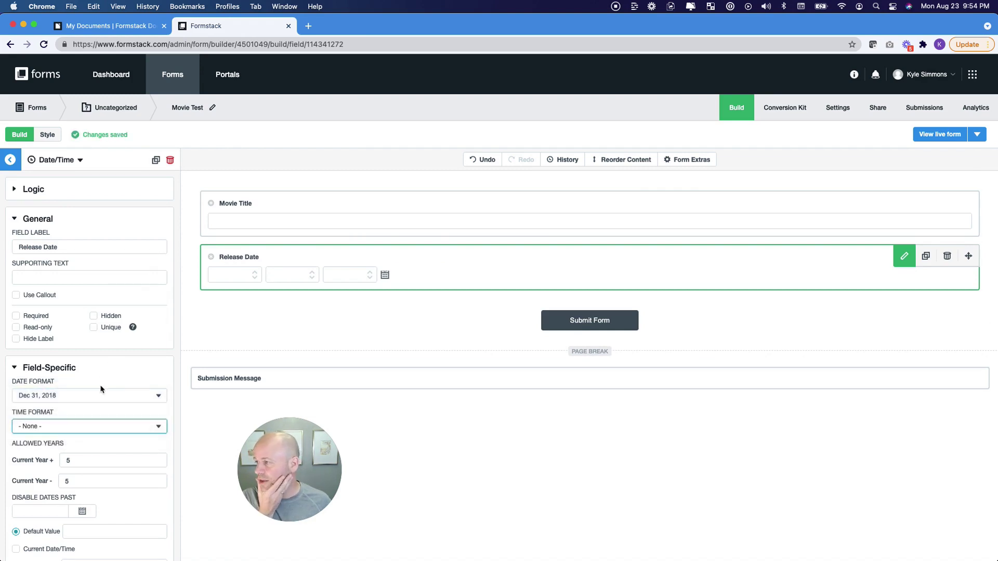
click(260, 311)
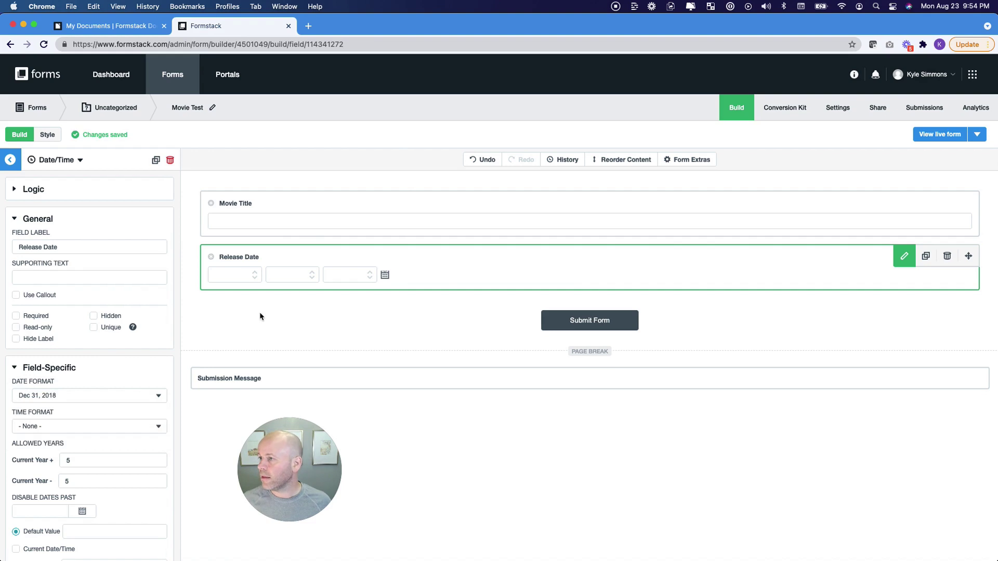
click(10, 161)
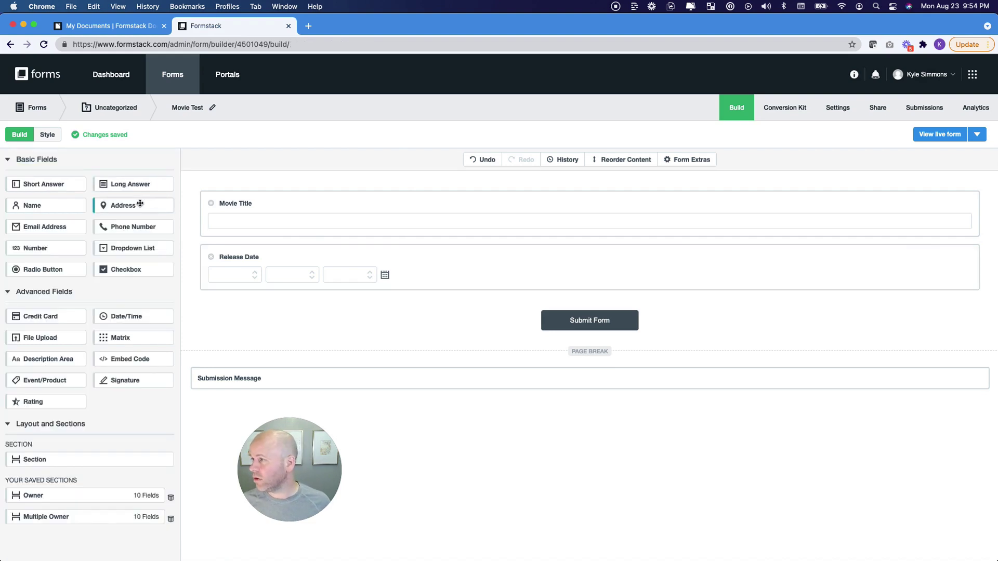
Add a Radio Button field below Release Date and label it Genre
drag(44, 269, 435, 292)
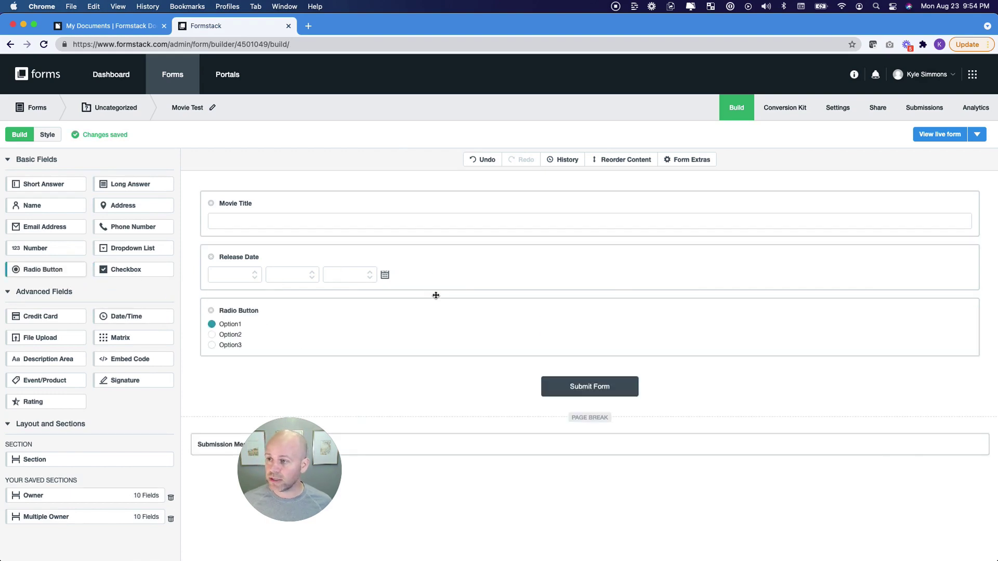
click(239, 312)
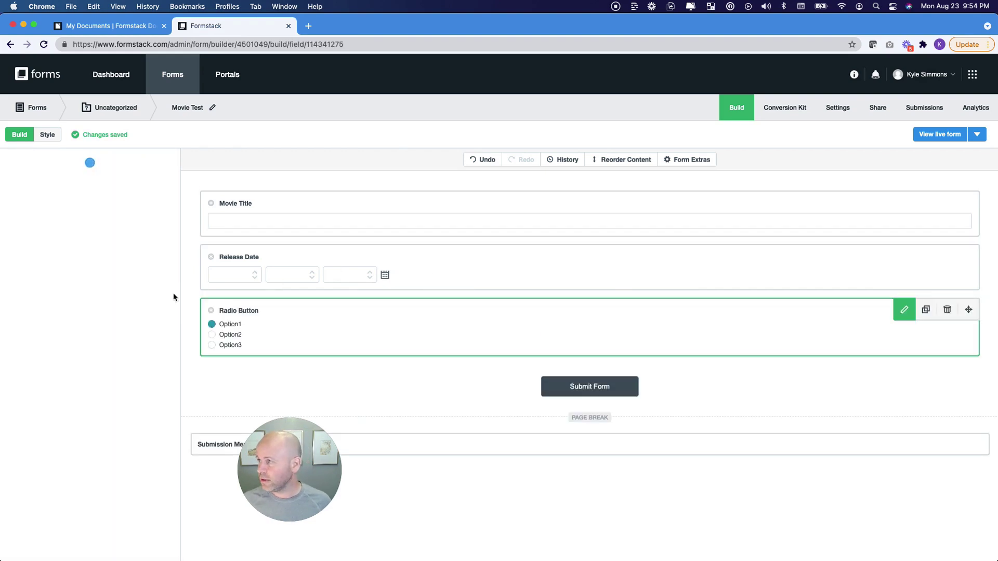
triple_click(67, 248)
text(Genre)
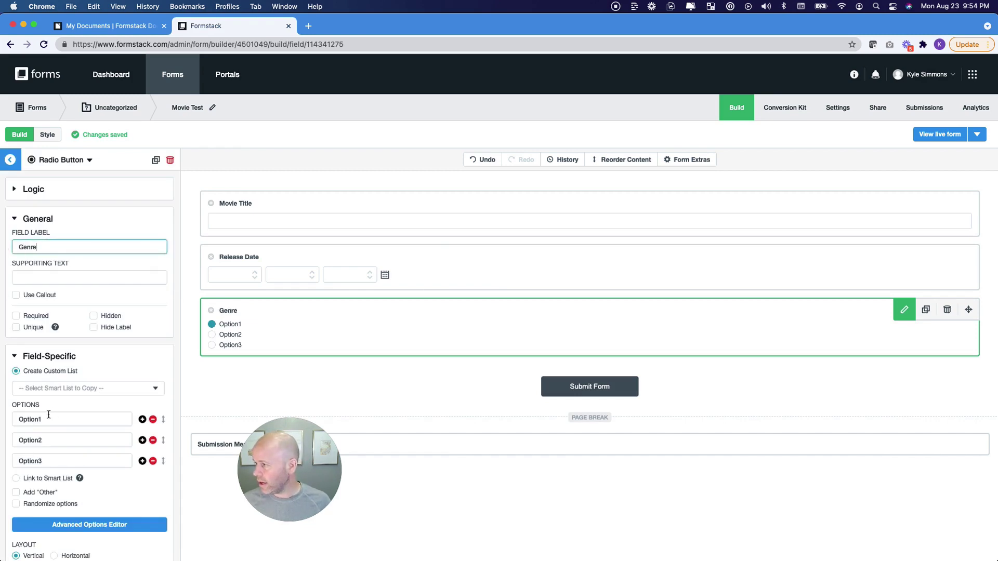
Rename the three Genre options to Comedy, Drama and Thriller
drag(53, 420, 2, 416)
text(Dra)
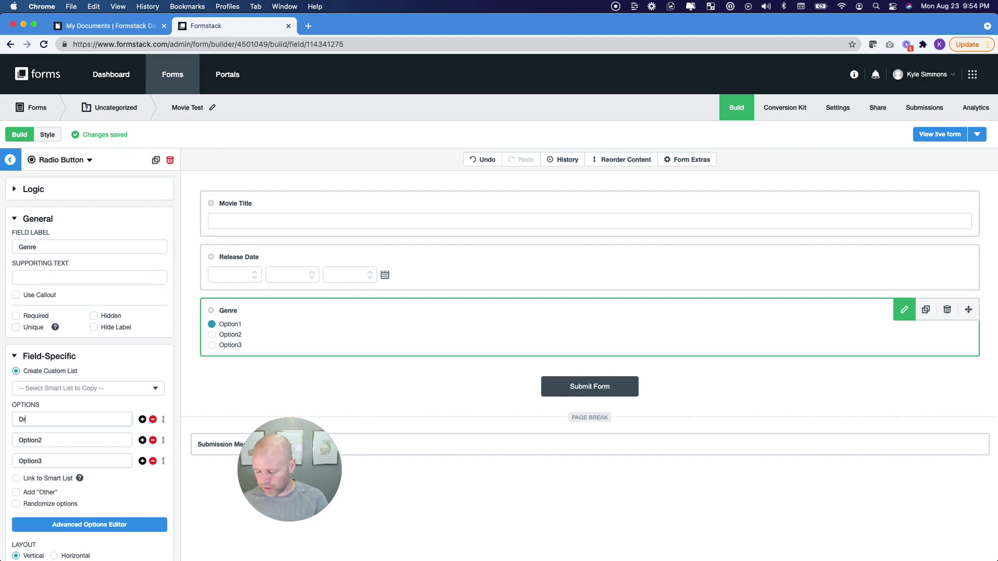
key(BackSpace)
key(BackSpace)
key(BackSpace)
text(Ca)
key(BackSpace)
text(omedy)
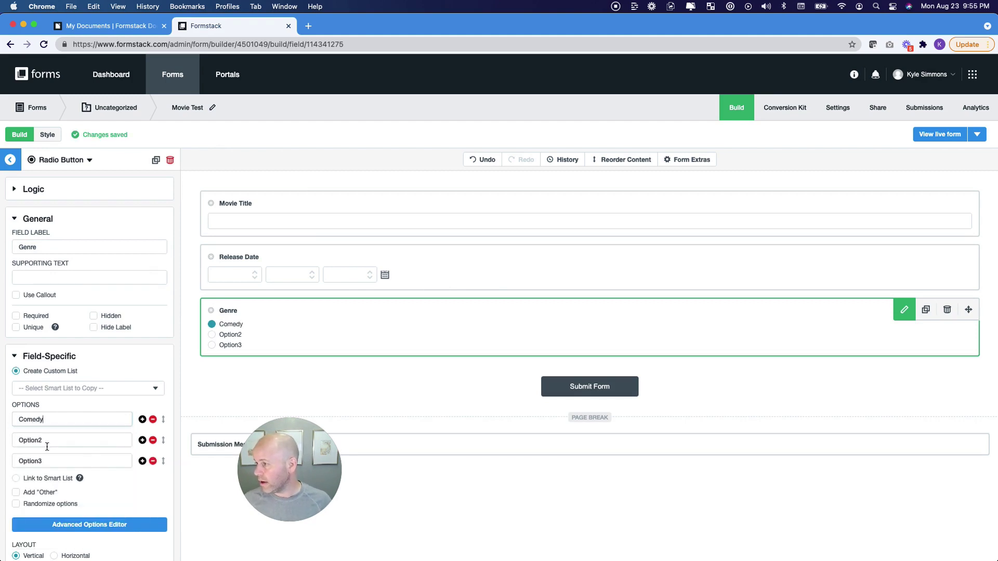
drag(47, 447, 1, 440)
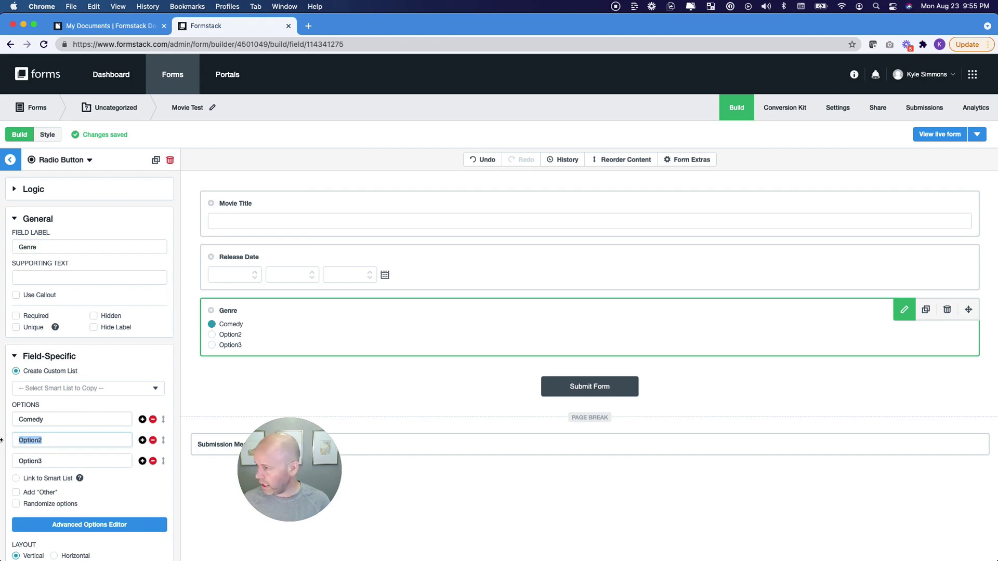
text(Drama)
drag(46, 462, 1, 462)
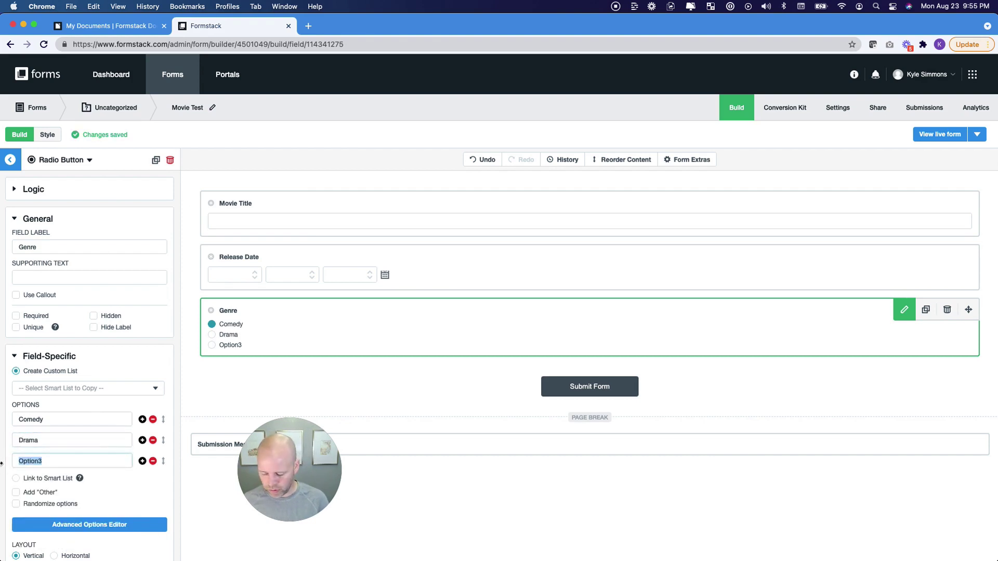
text(Thriller)
click(227, 389)
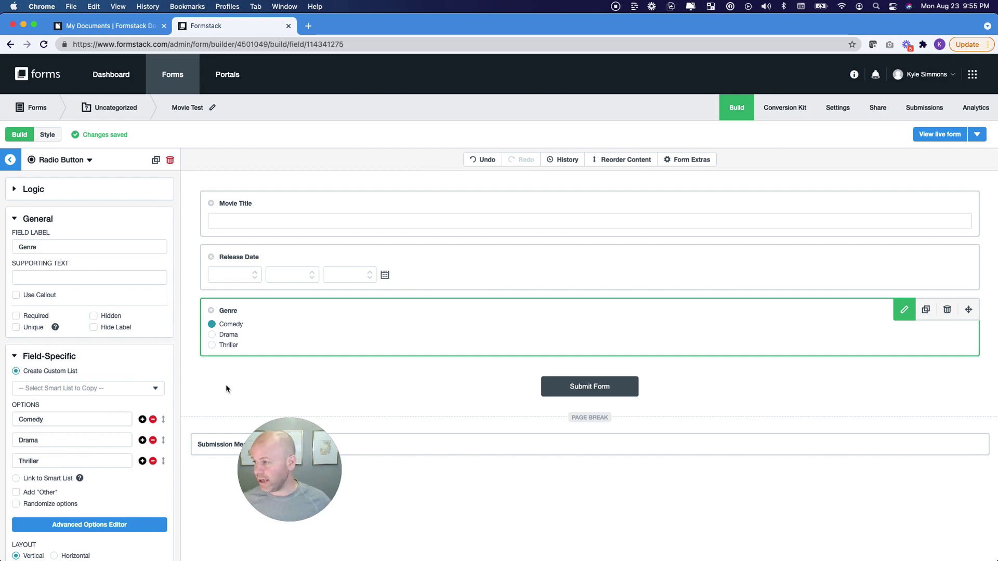
Add a Horror option to the Genre field and place it above Thriller
click(142, 462)
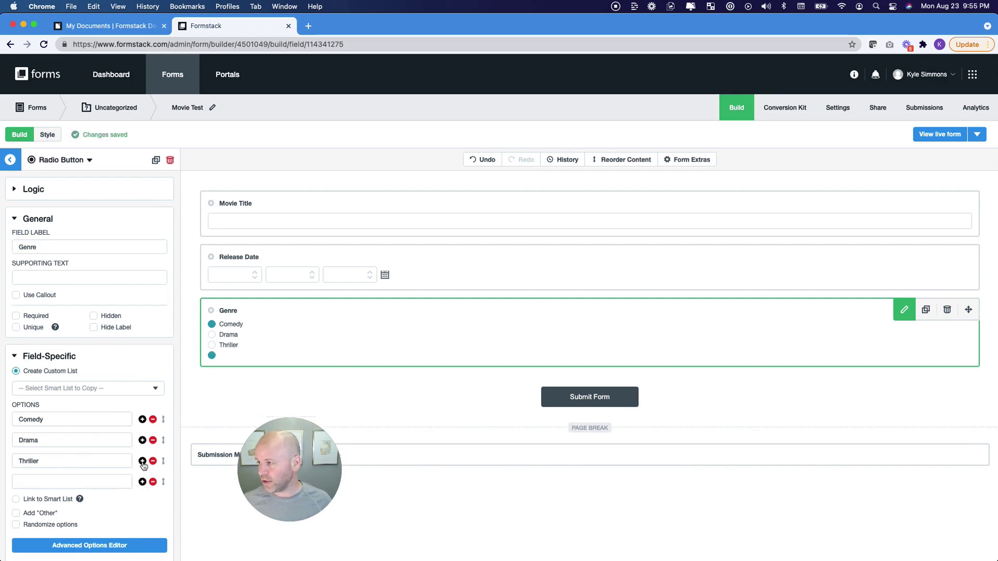
click(76, 482)
text(Hor)
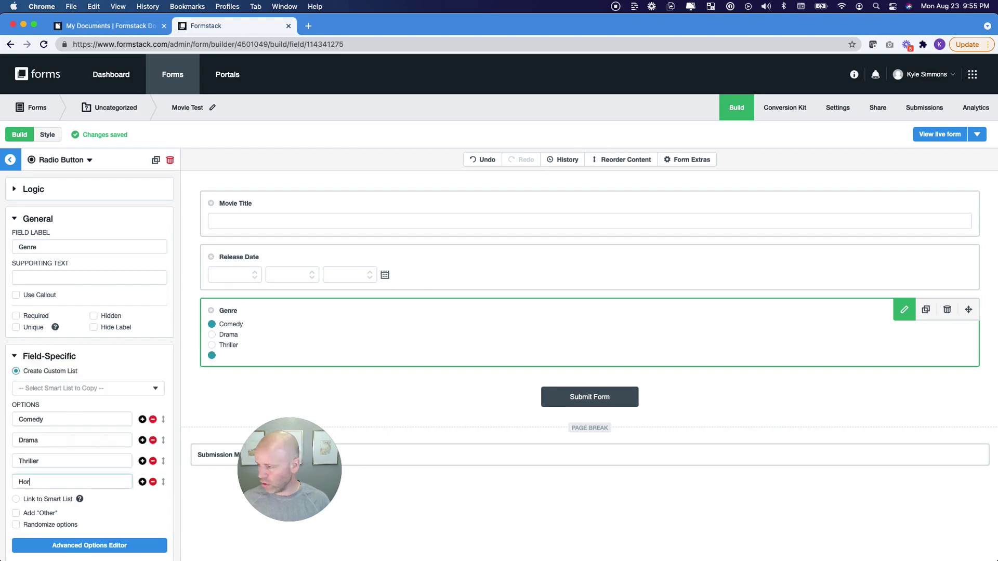
text(ror)
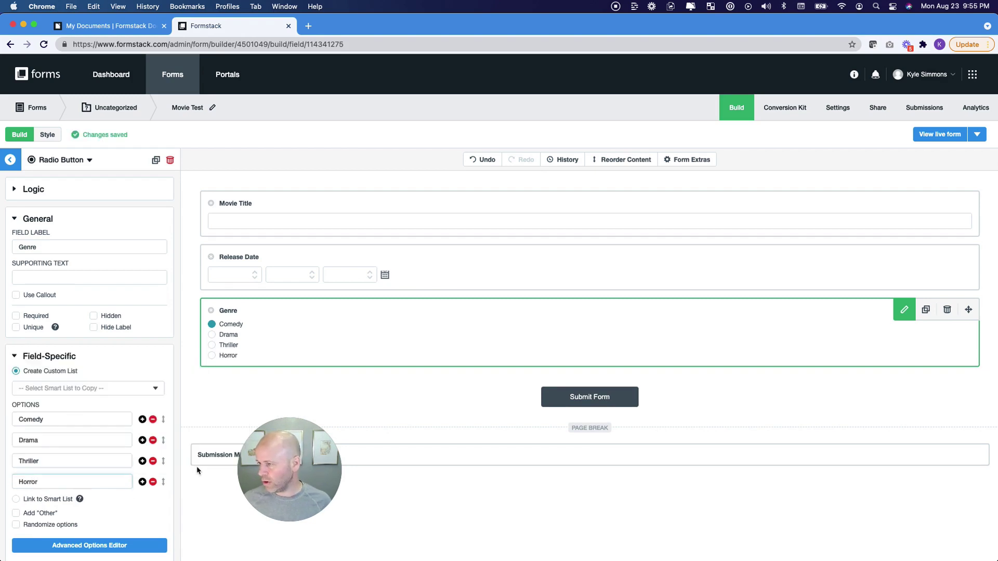
drag(163, 482, 163, 461)
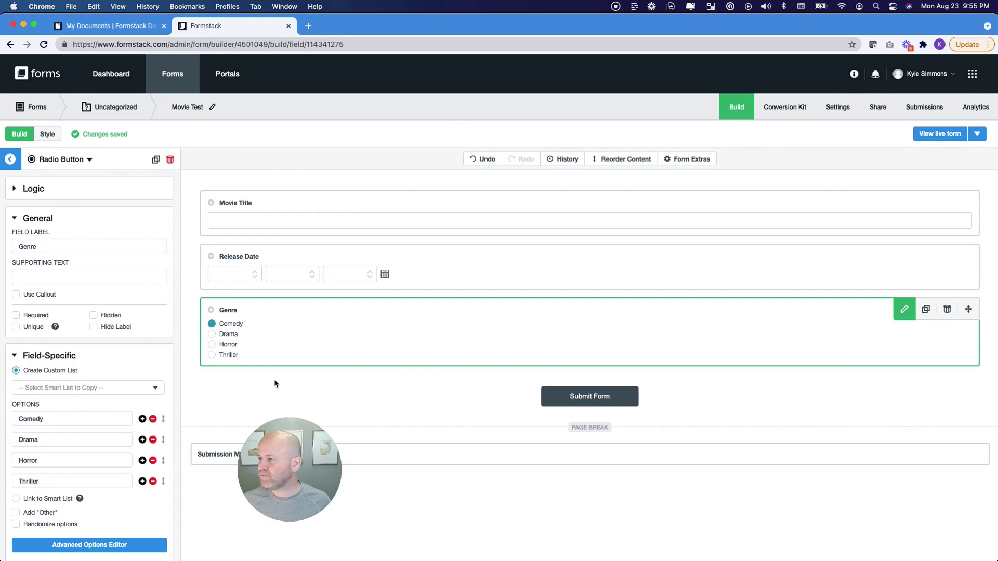
click(10, 159)
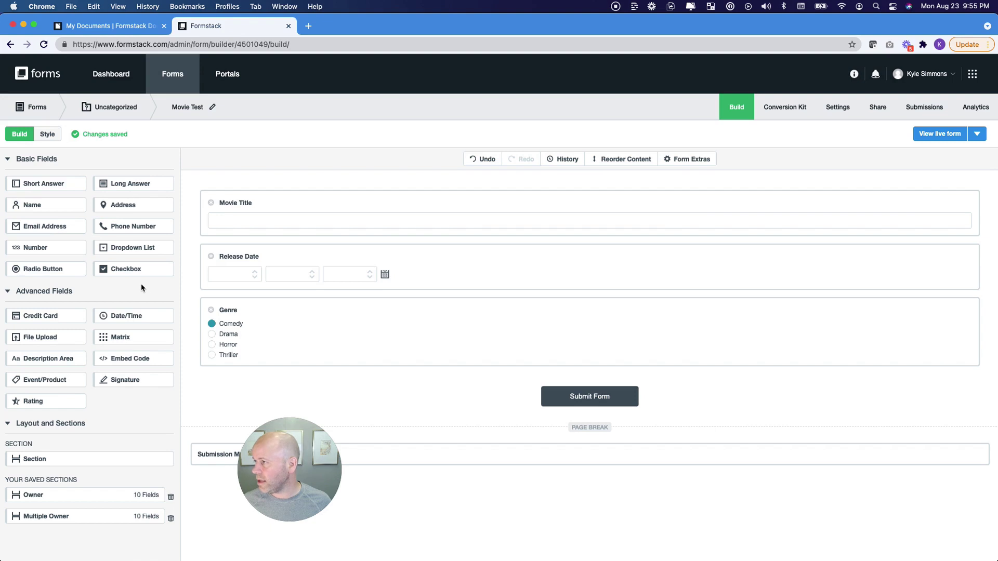
Add a Number field below Genre and label it Runtime
drag(40, 255, 249, 366)
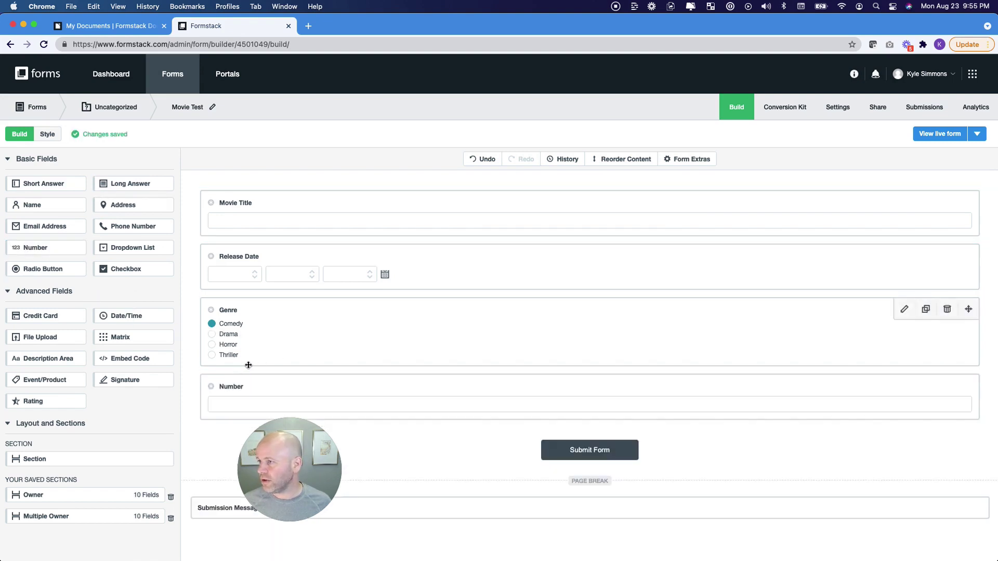
click(317, 389)
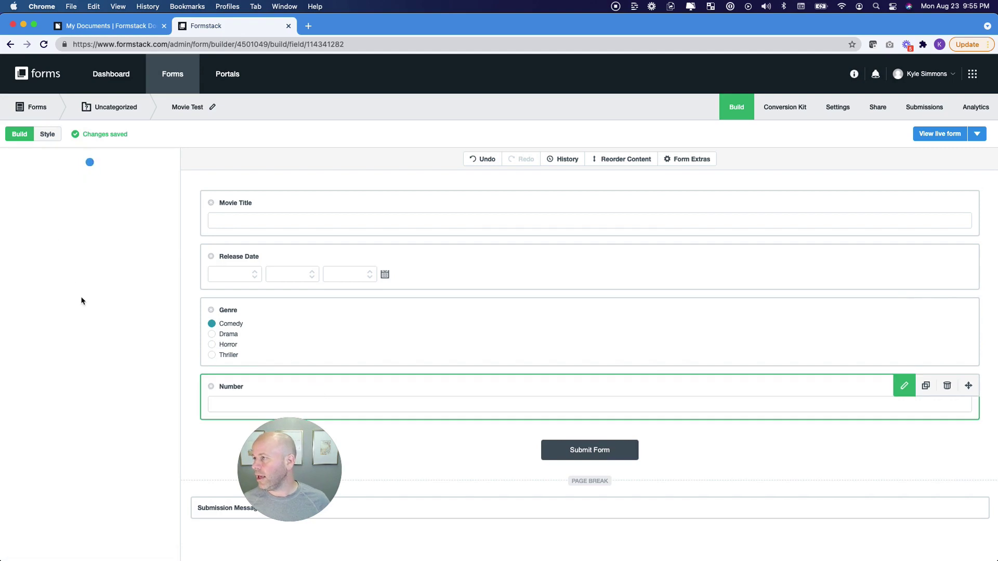
double_click(69, 247)
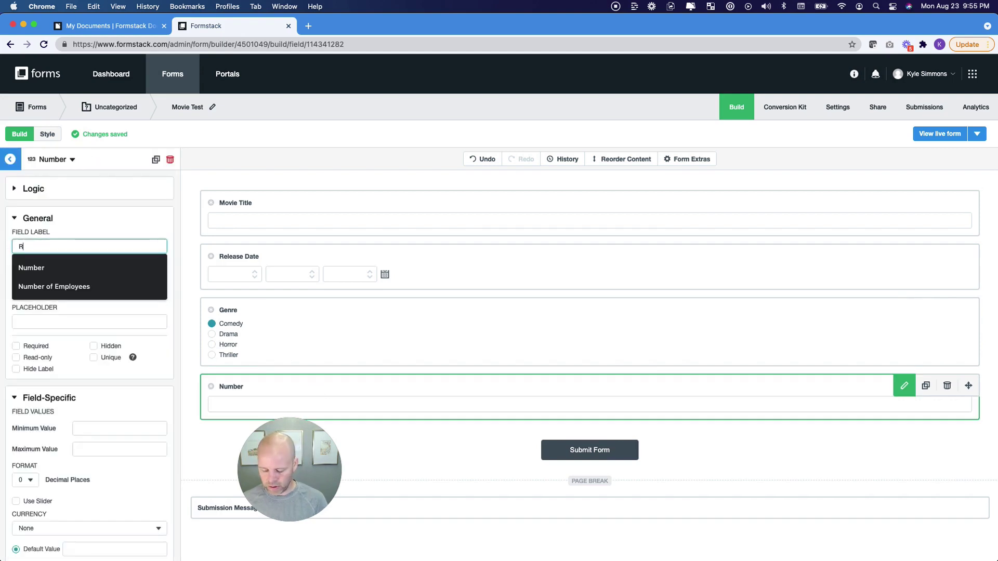
text(Runtime)
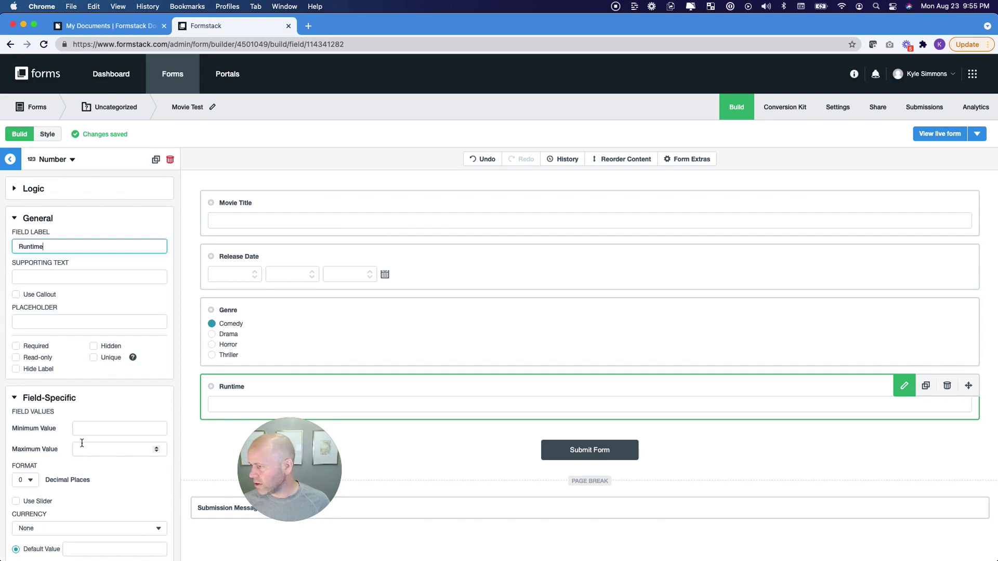
Set the Runtime field's minimum value to 0 and maximum value to 240
click(141, 431)
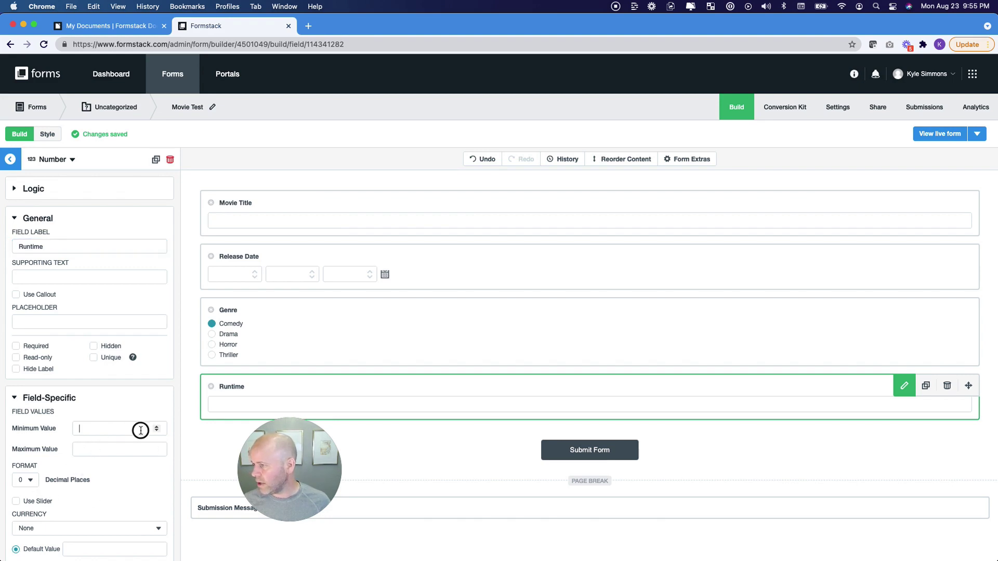
click(130, 450)
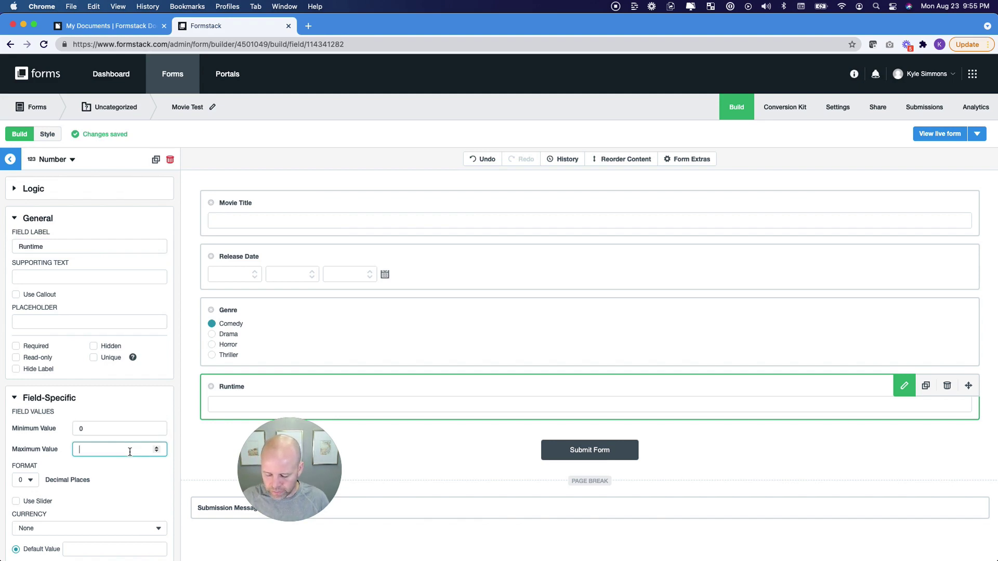
text(240)
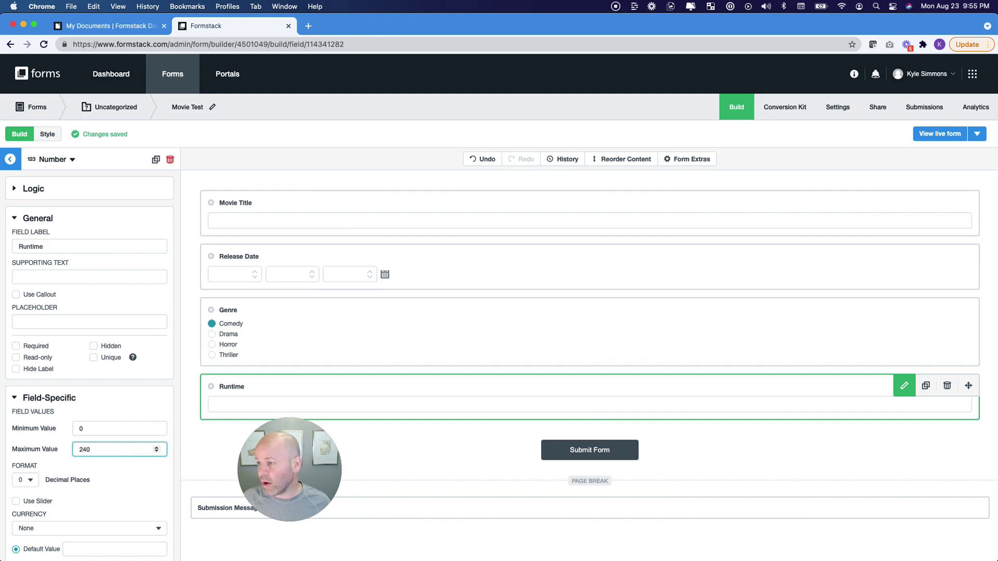
click(209, 455)
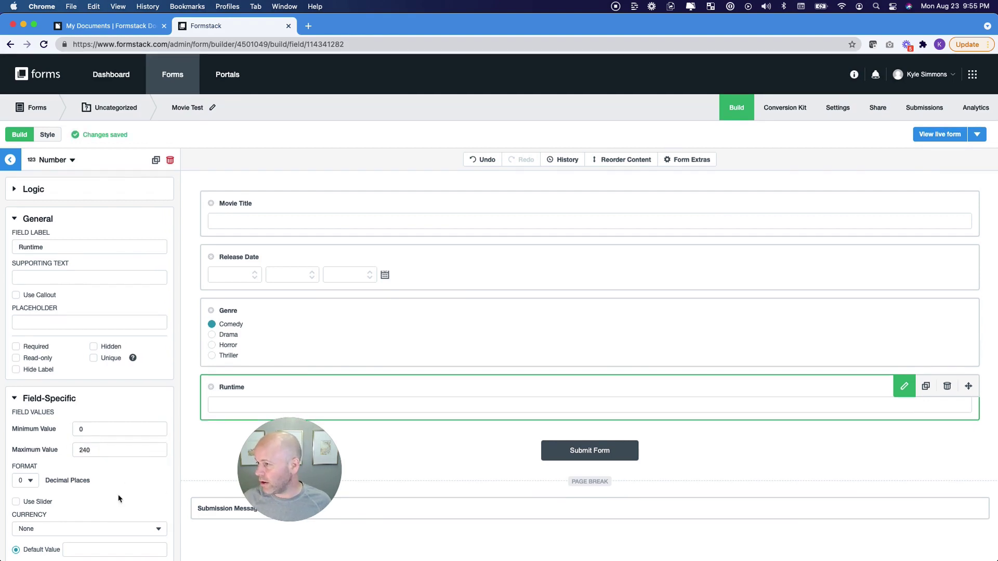
Make the Runtime field use a slider, and close the field settings to return to the list of available fields
scroll(119, 499, down, 1)
click(16, 476)
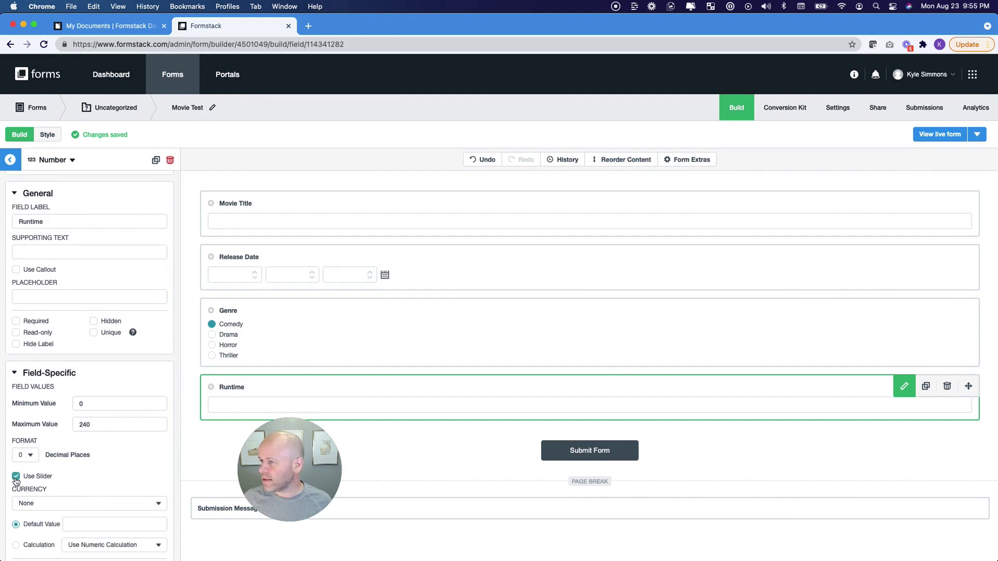
drag(210, 405, 304, 400)
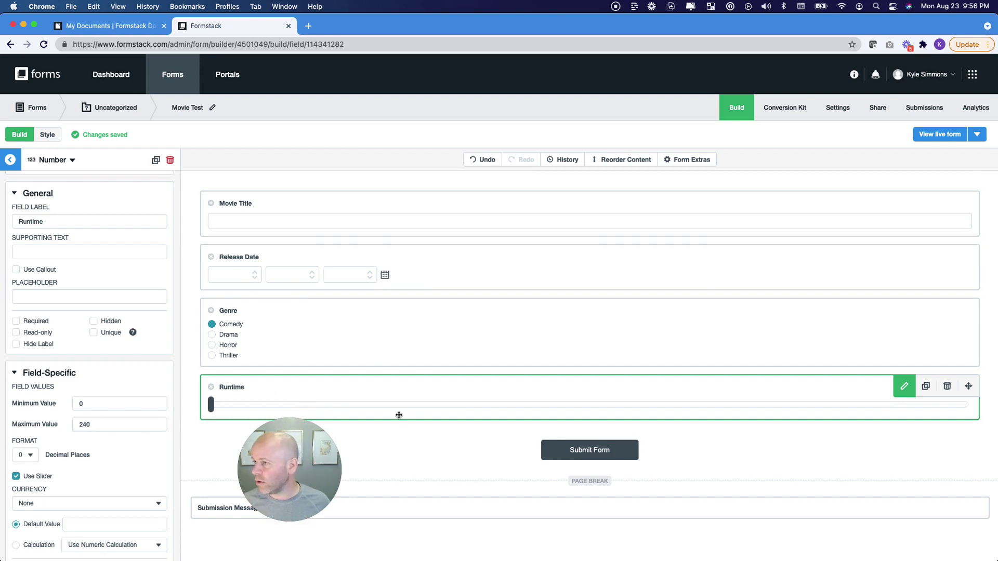
click(351, 336)
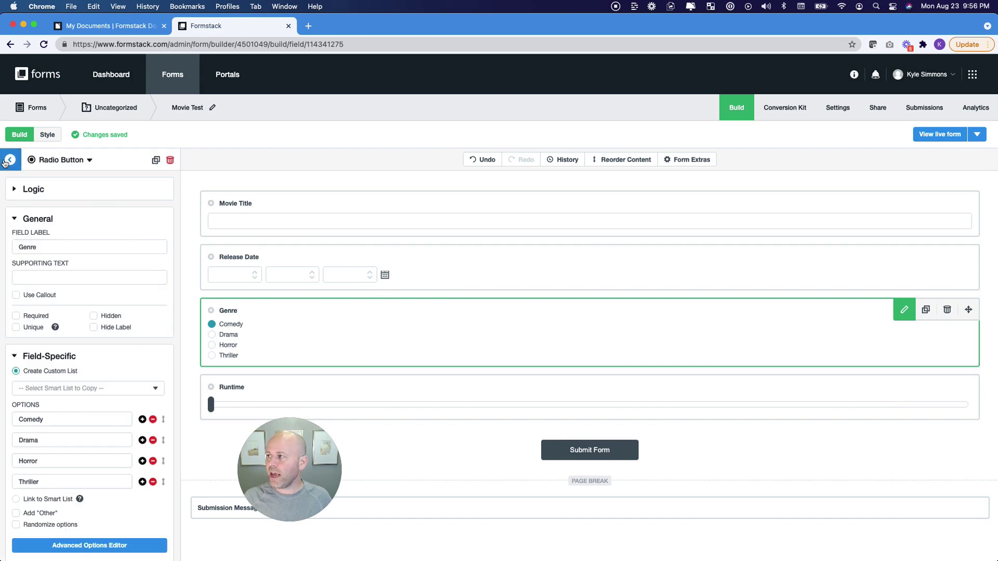
click(9, 160)
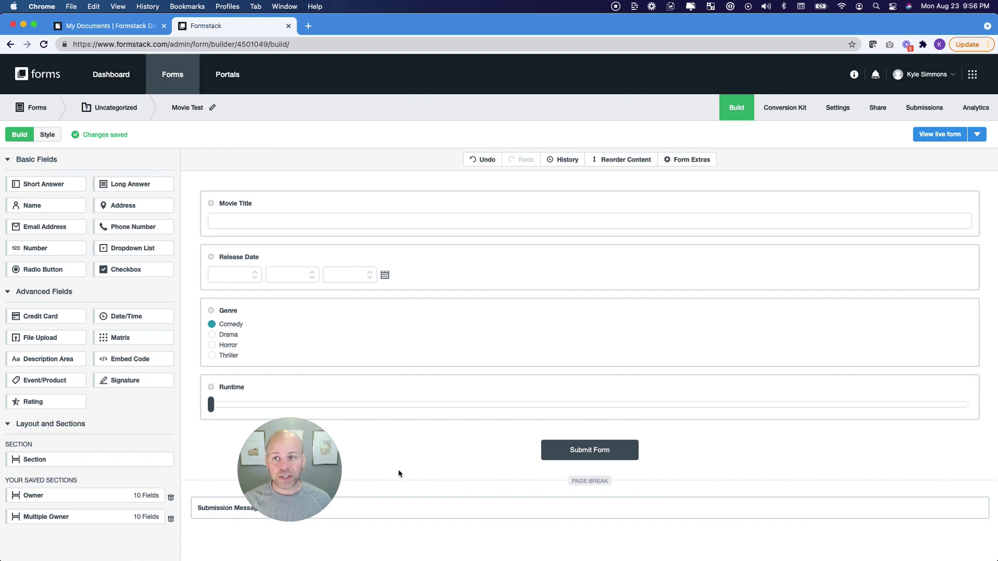
Open the live Movie Test form and enter Uncle Buck as the movie title
click(928, 137)
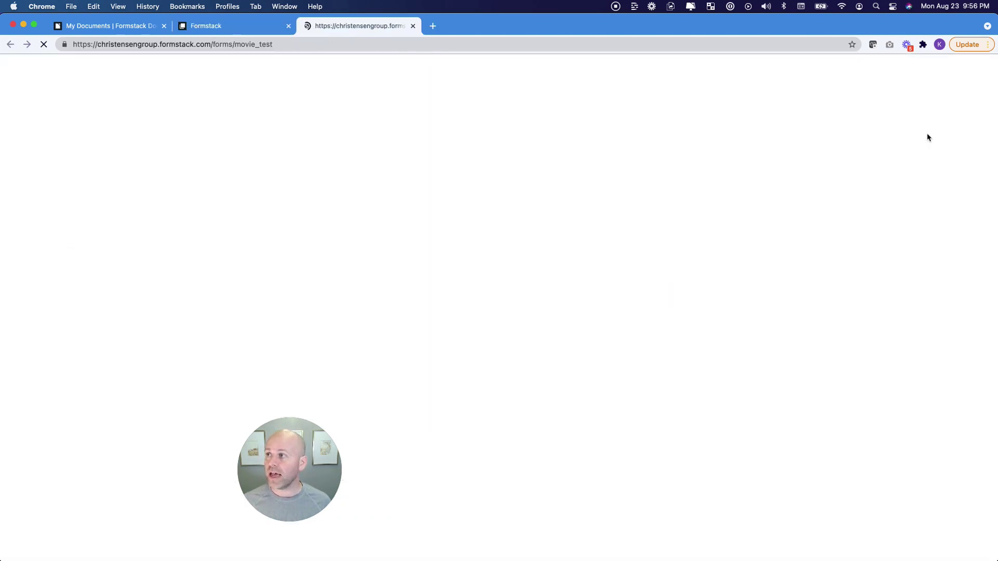
click(400, 116)
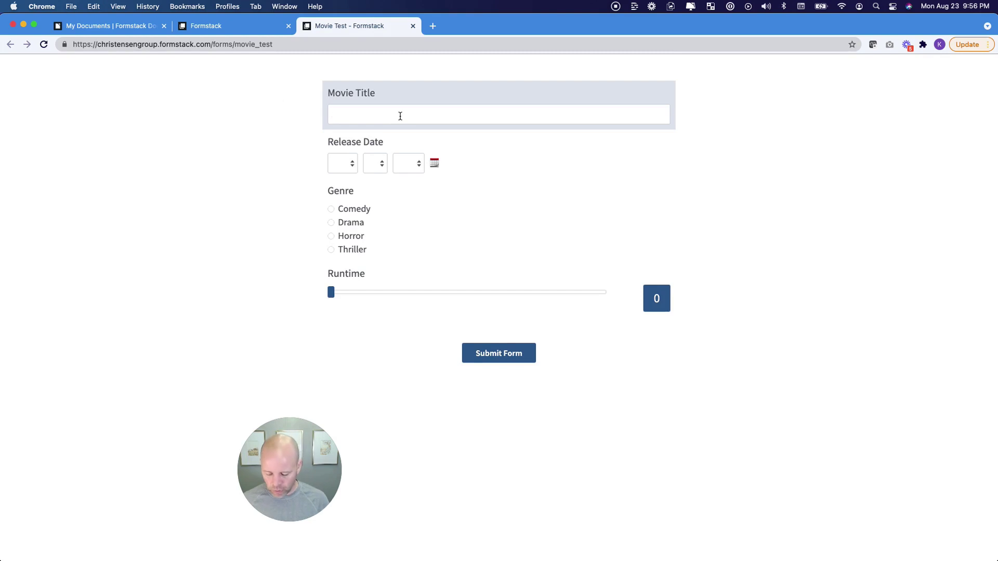
text(Uncle Buck)
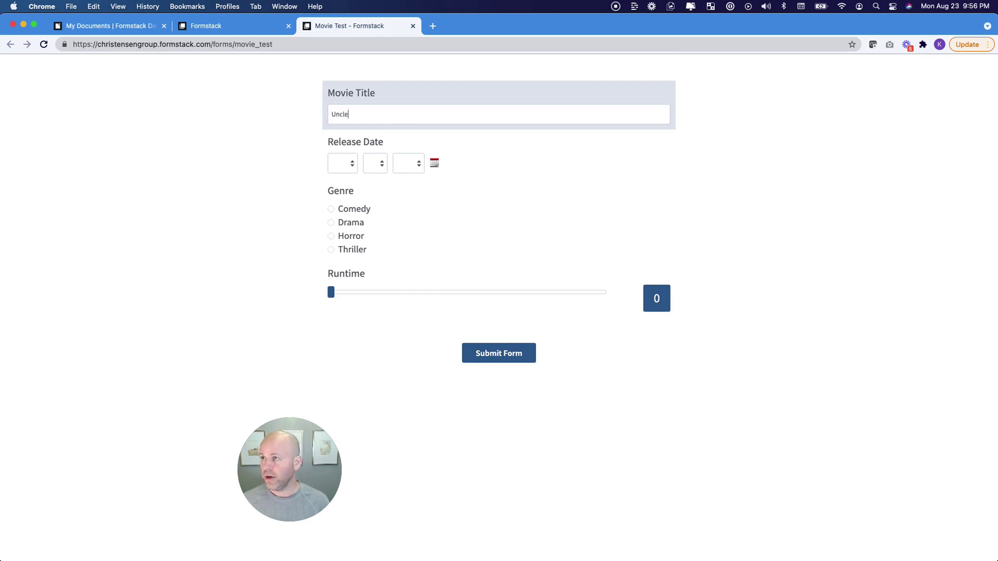
Set the release month to Aug and the day to 16 on the live form, and check which years are offered
click(342, 168)
click(350, 260)
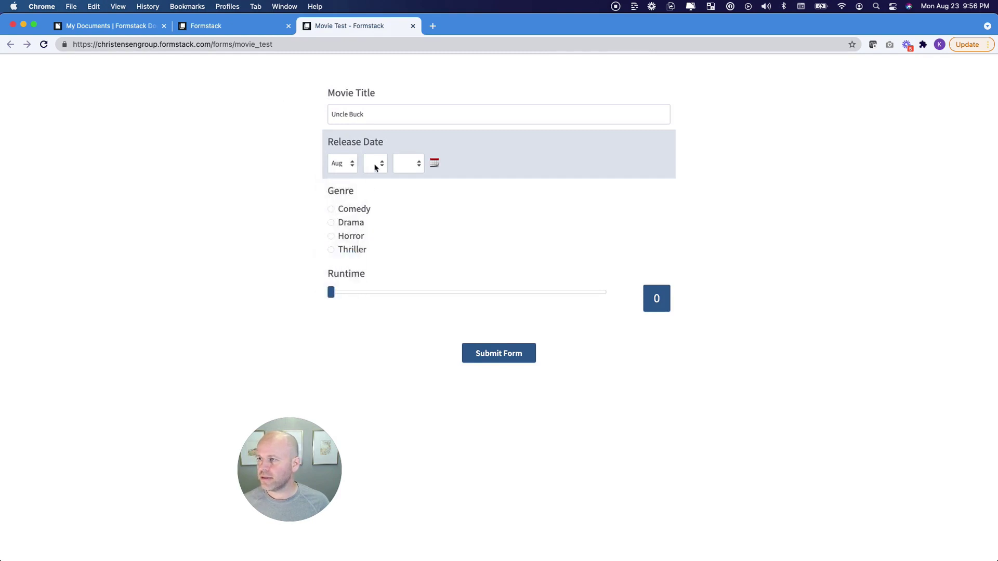
click(373, 163)
click(375, 349)
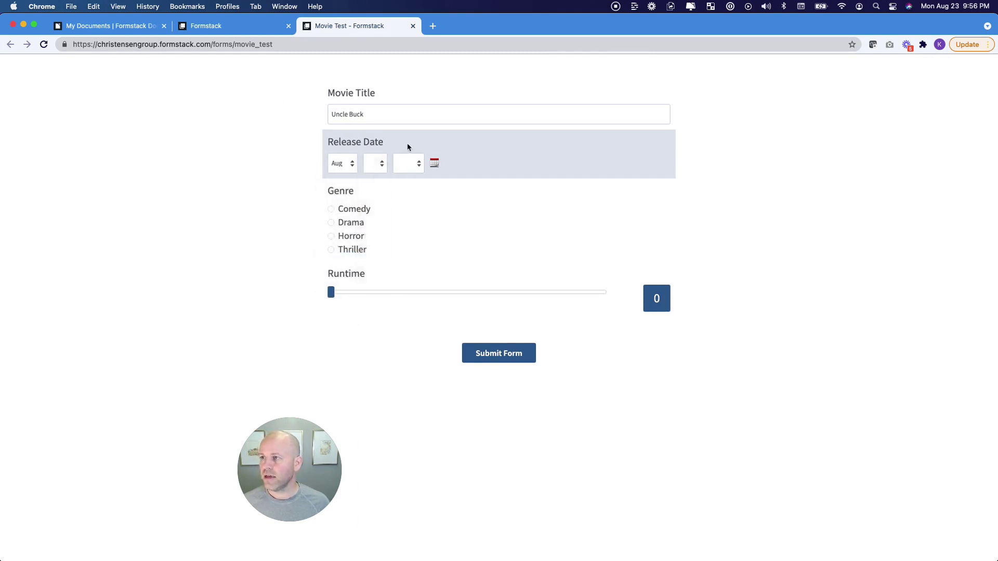
click(408, 164)
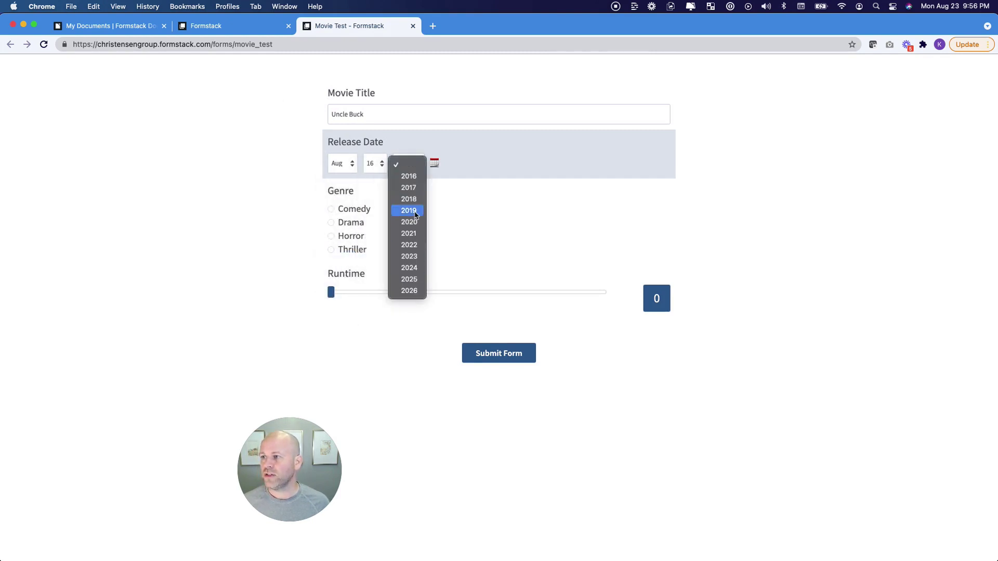
click(489, 221)
click(421, 166)
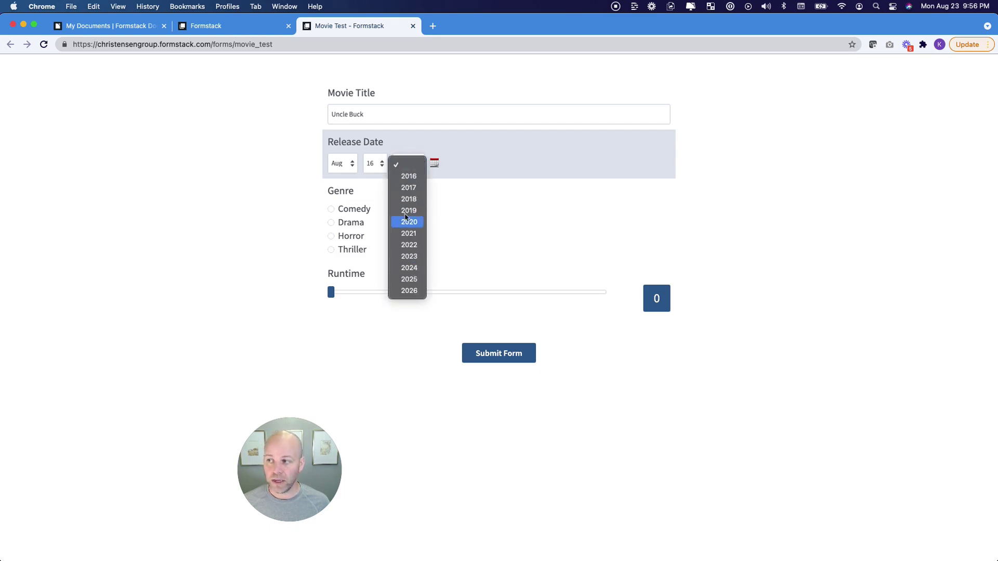
click(457, 229)
Choose Comedy as the genre and set the Runtime slider to 99 on the live form
click(334, 210)
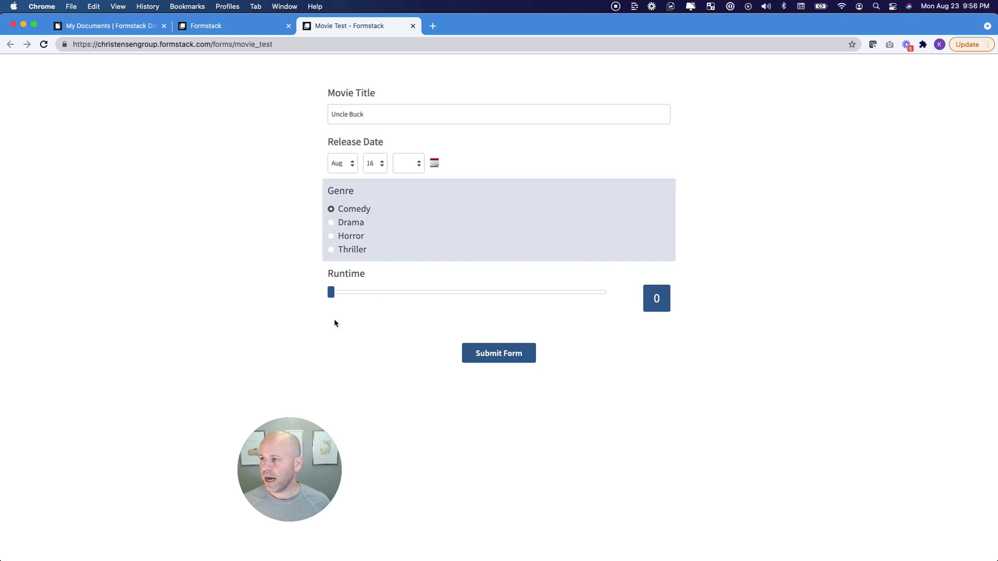
drag(330, 292, 445, 293)
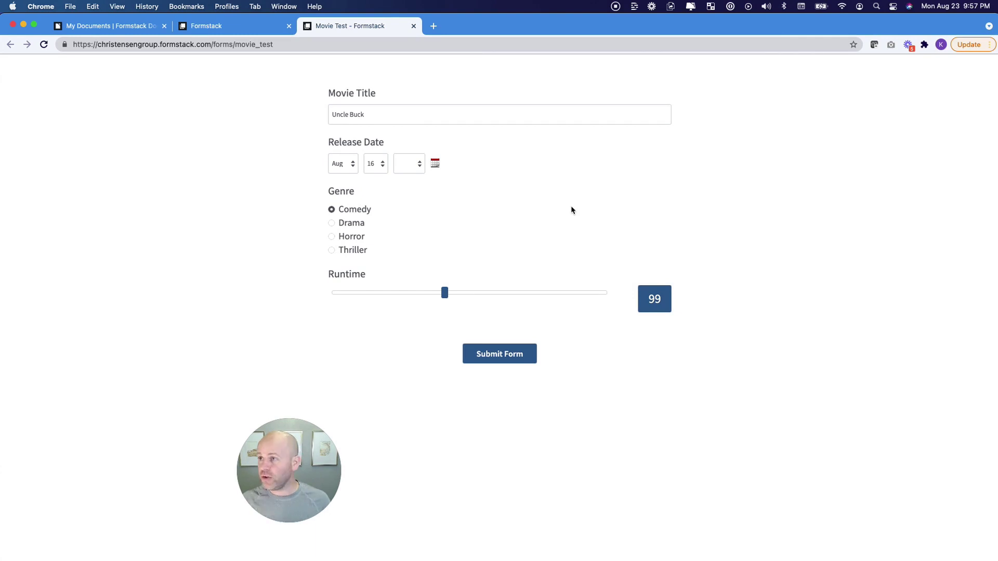
click(409, 165)
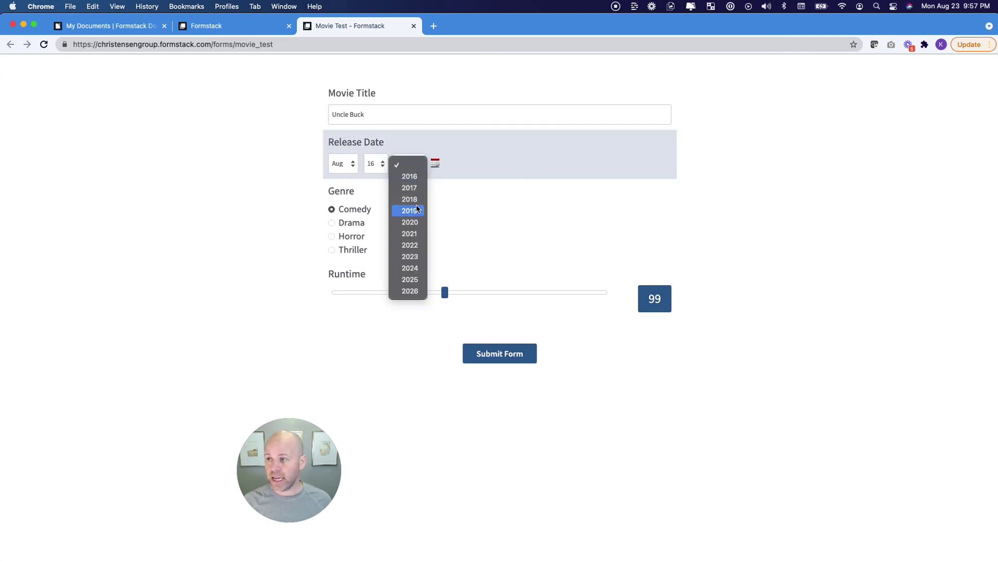
click(510, 205)
Back in the form builder, set the Release Date field's allowed years to current year plus 2 and current year minus 80
click(222, 27)
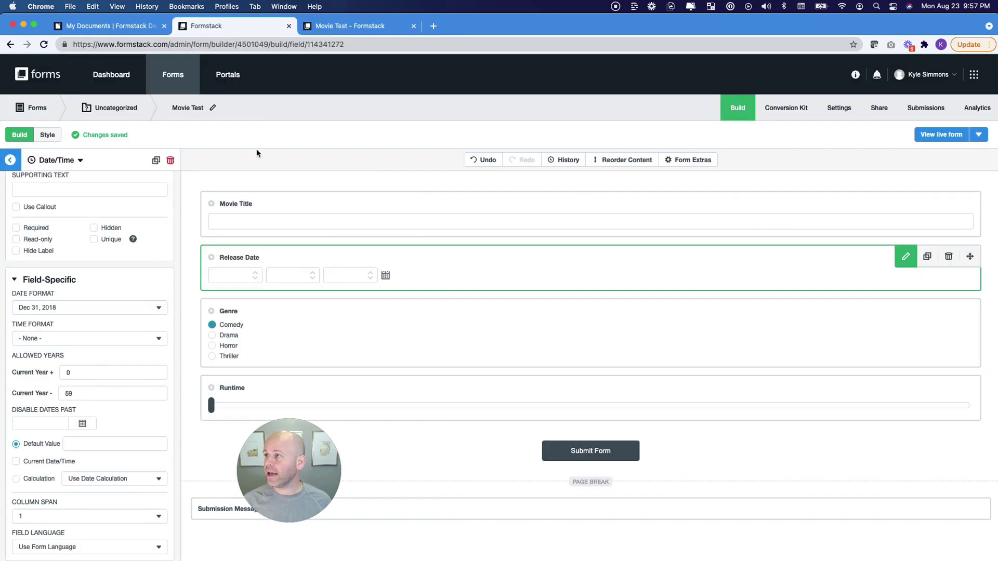
click(328, 261)
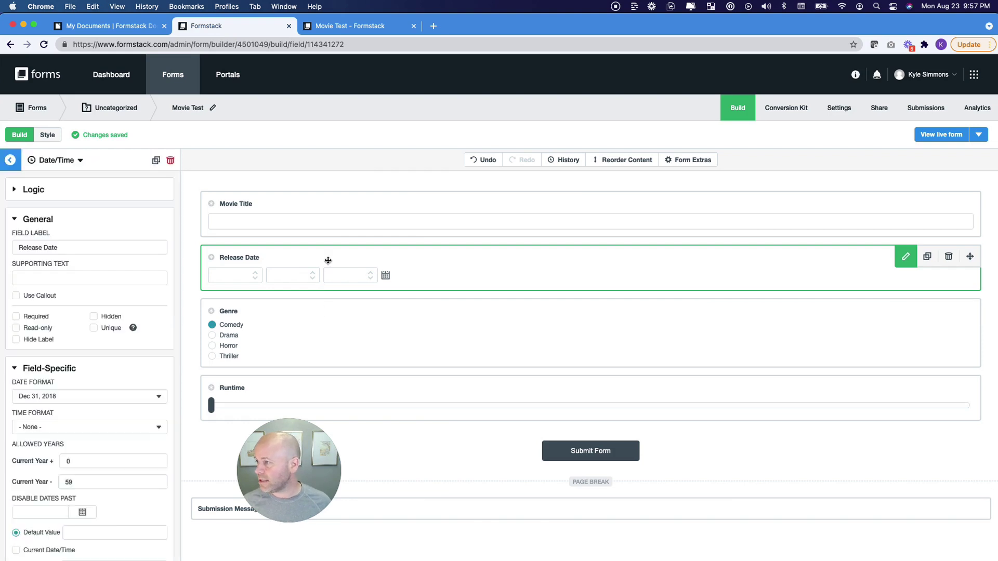
click(84, 464)
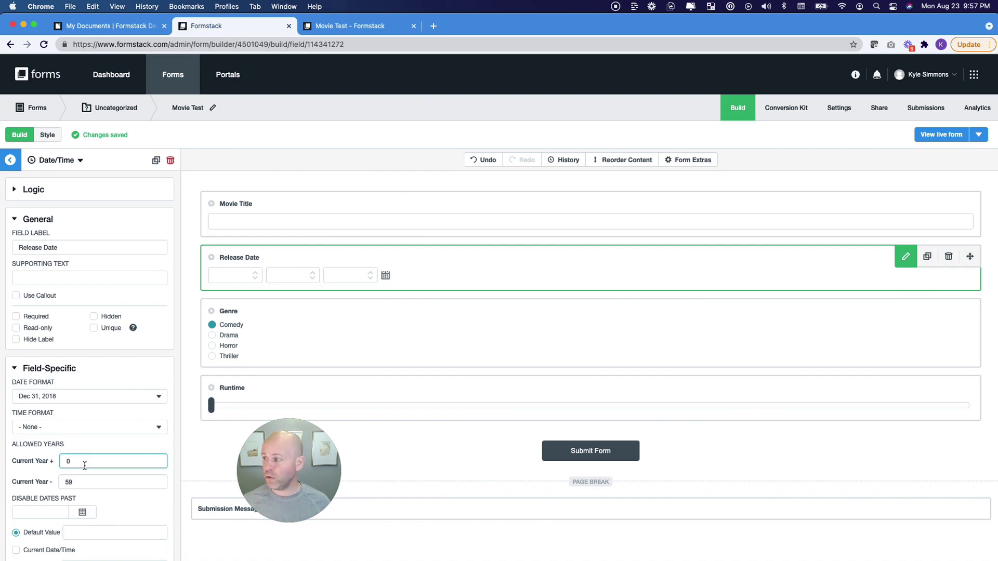
click(84, 483)
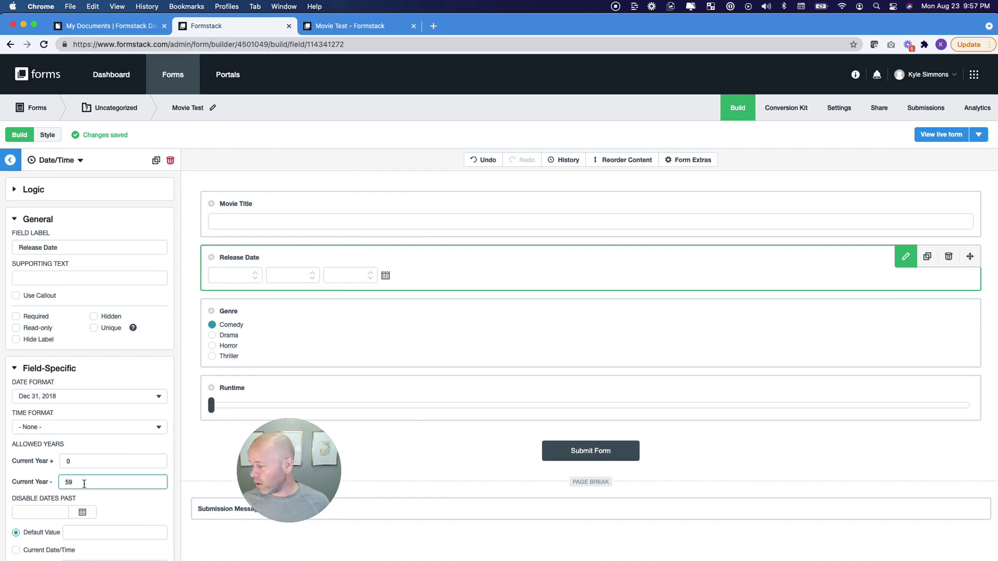
click(89, 463)
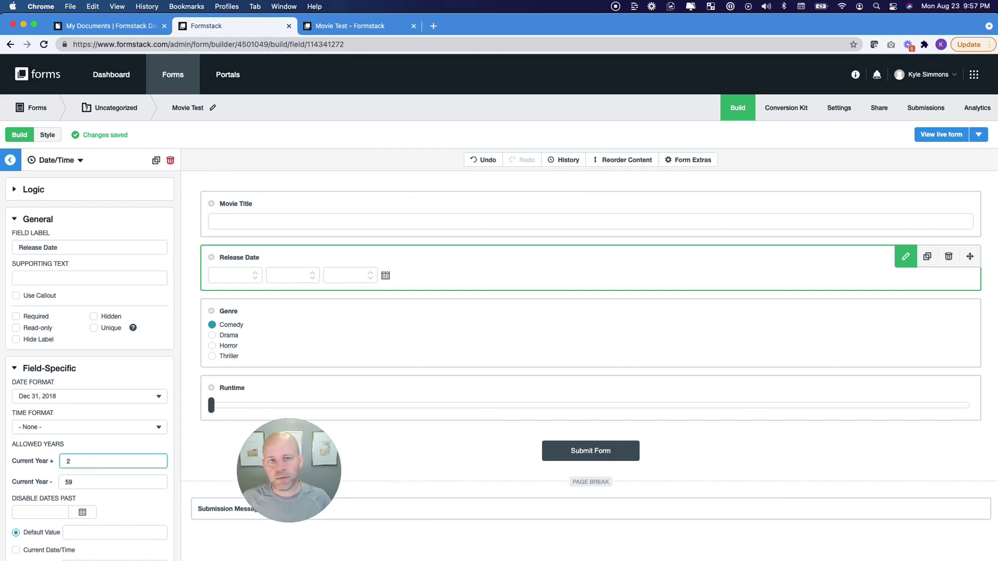
click(85, 483)
double_click(64, 485)
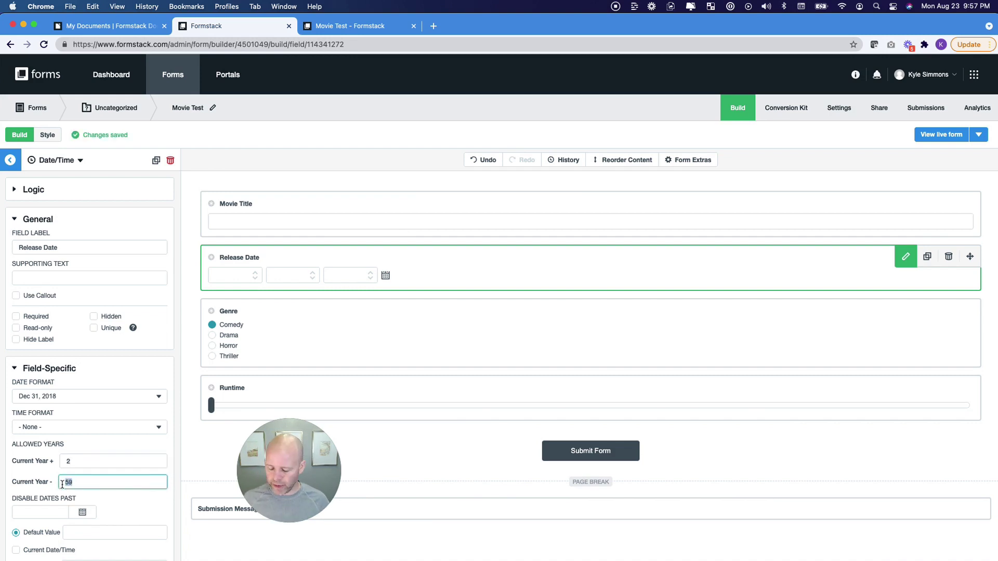
text(80)
key(Tab)
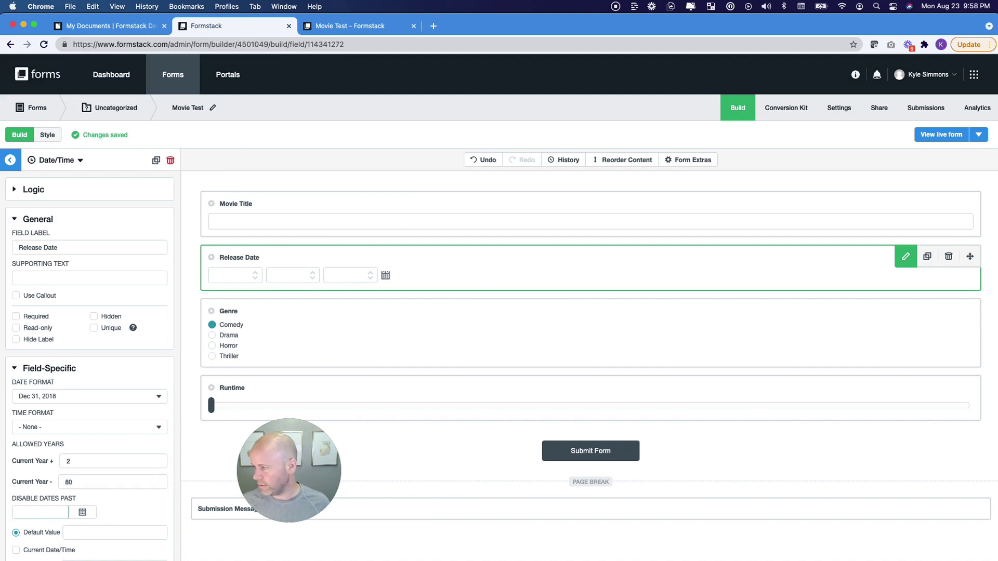
scroll(129, 504, down, 3)
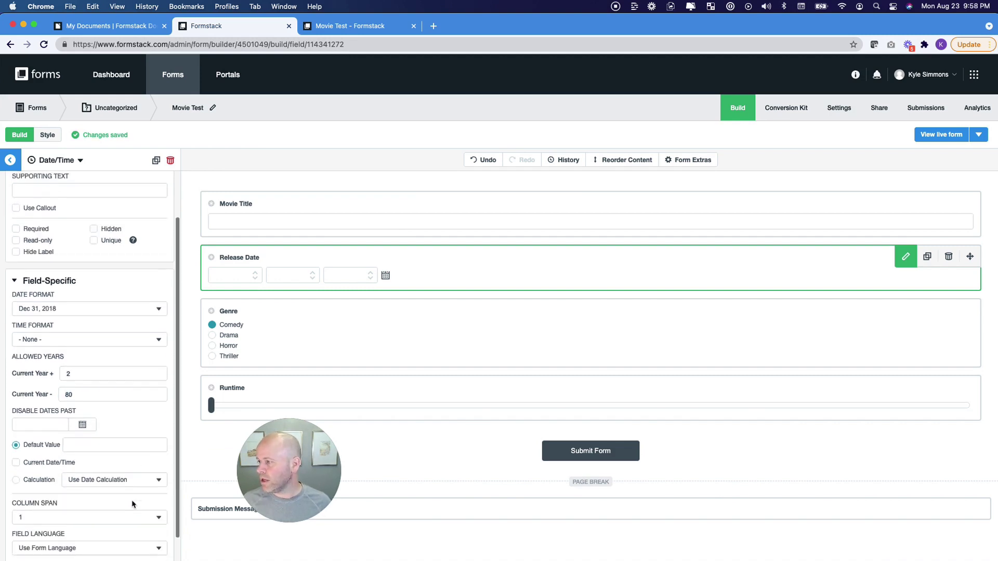
scroll(132, 505, up, 3)
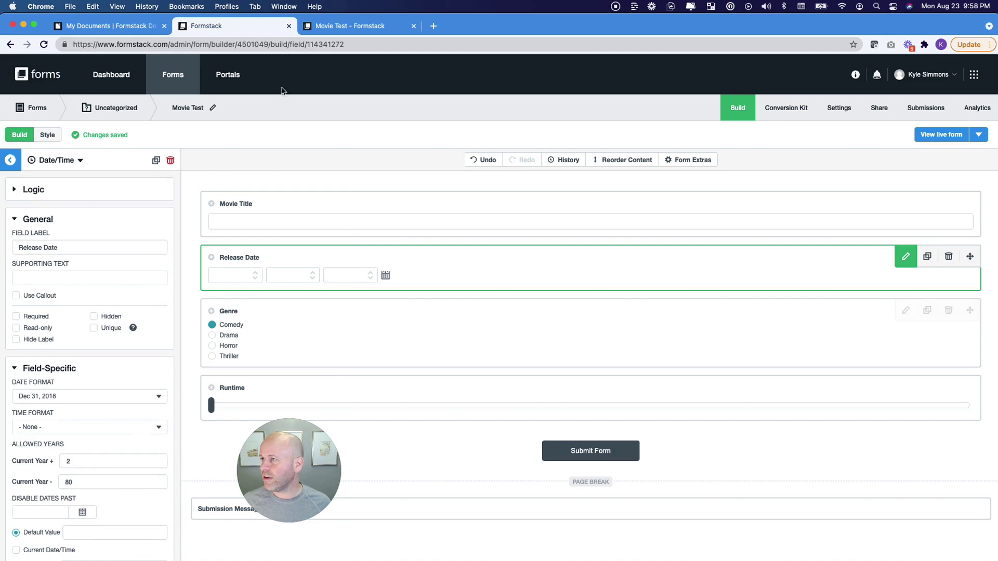
Reload the live Movie Test form and choose 1989 as the release year
click(350, 26)
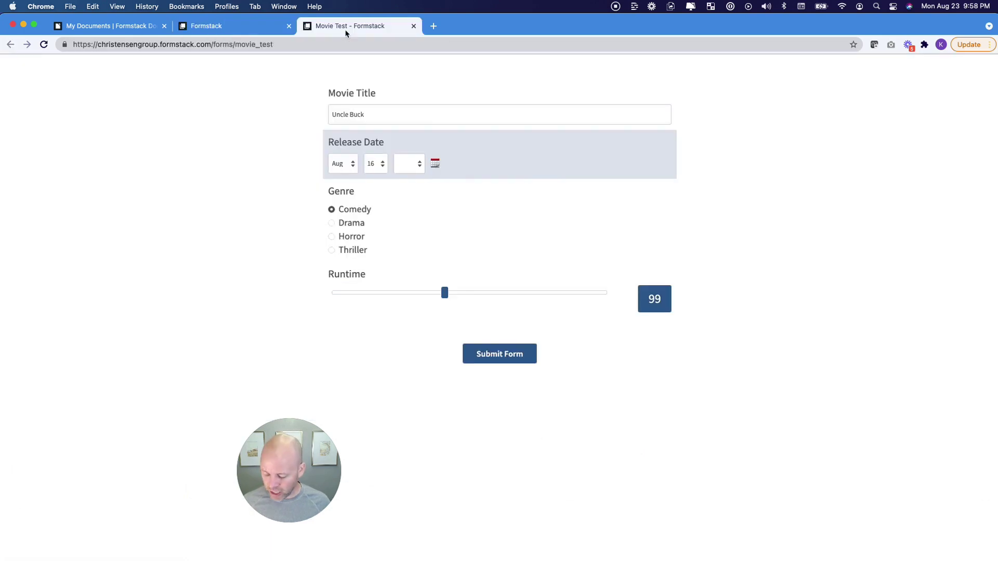
key(super+r)
click(404, 165)
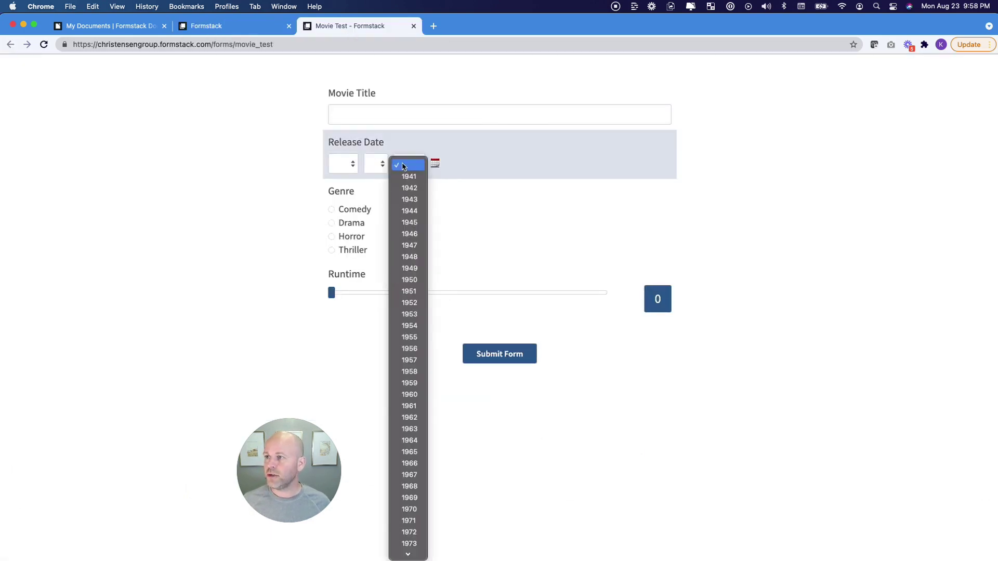
scroll(408, 291, down, 5)
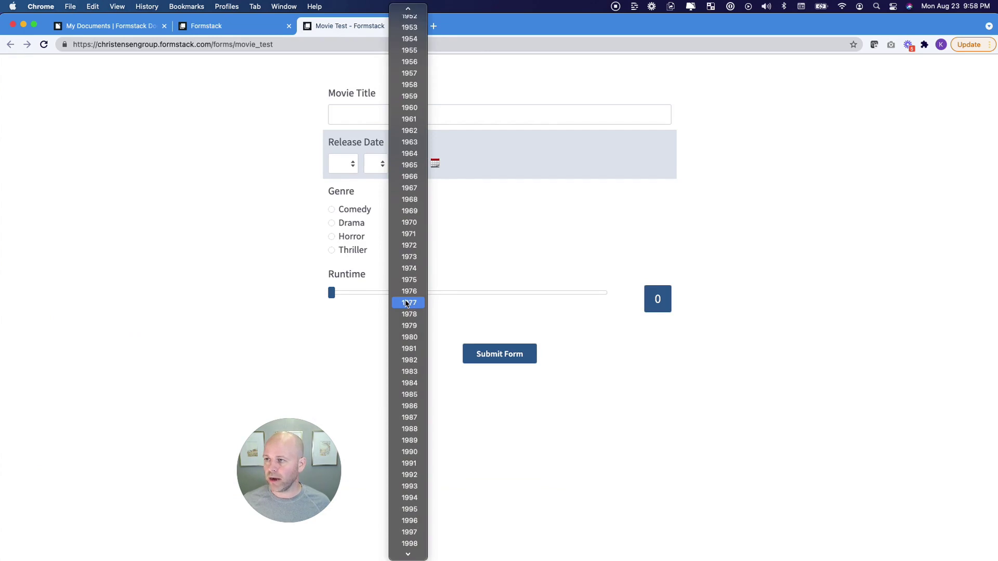
click(481, 157)
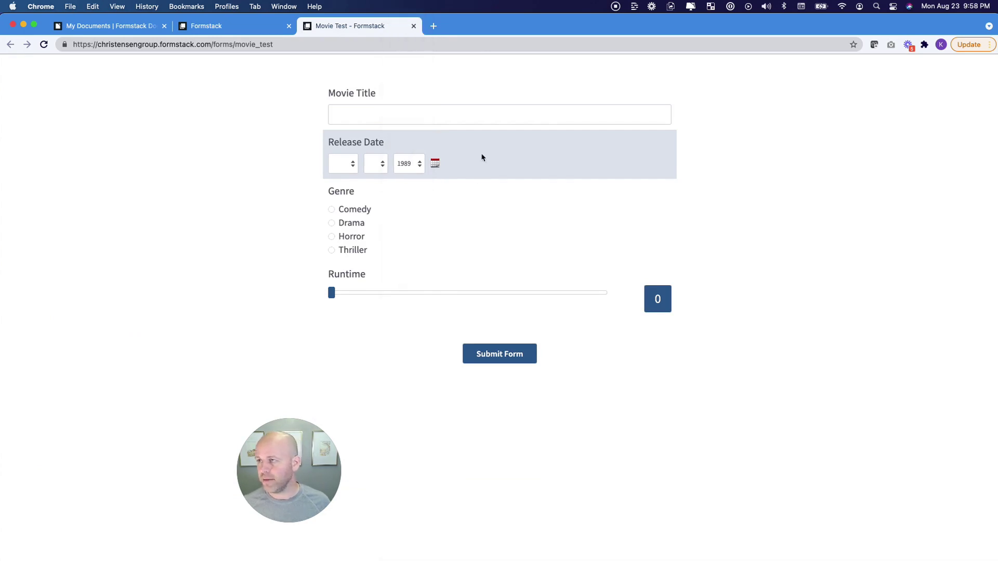
Set the Runtime slider to 116 on the live Movie Test form
text(1989)
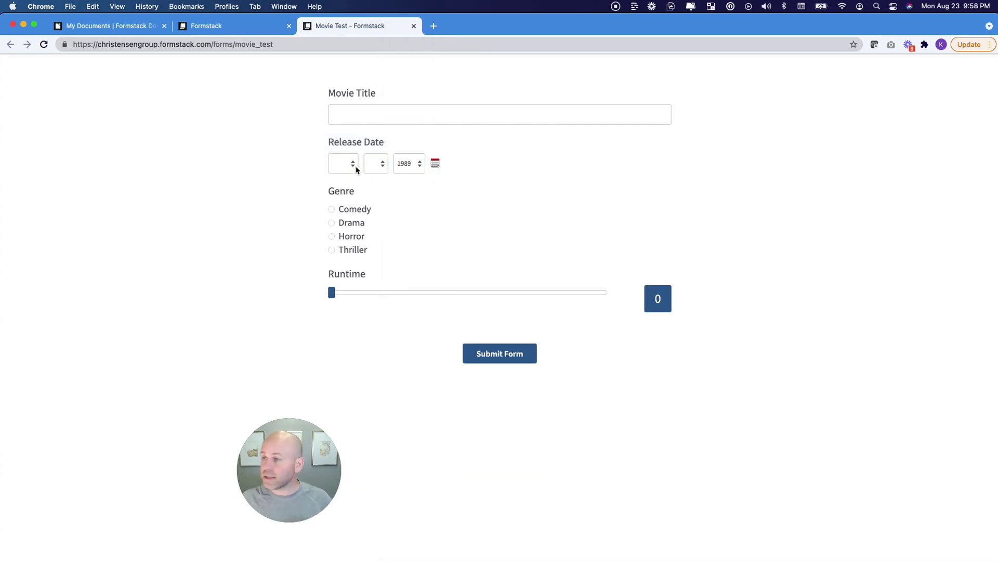
click(334, 293)
drag(335, 294, 463, 297)
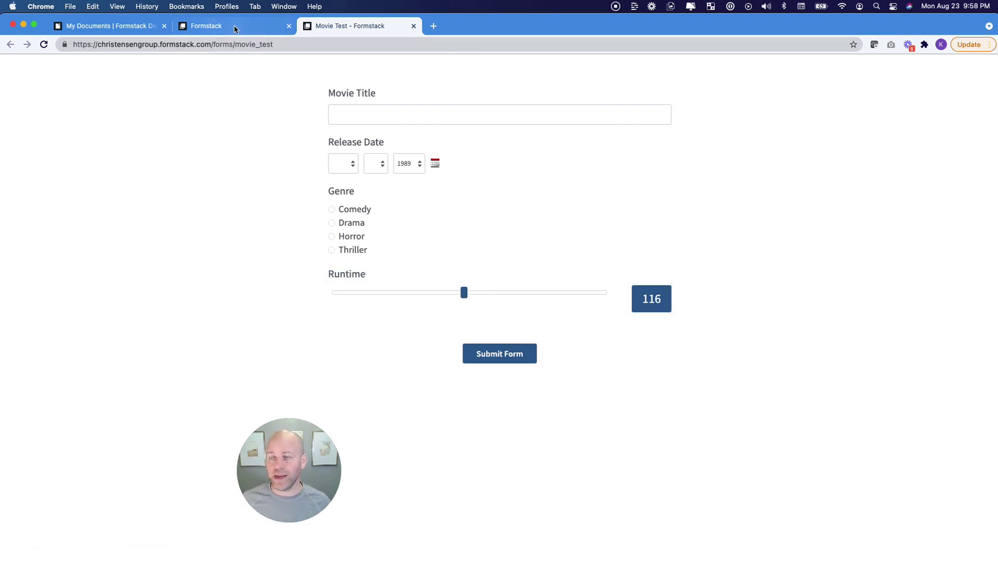
Switch to Formstack Documents and create a new document named Movie Test Document in the Test Documents folder, continuing to the template setup
click(273, 223)
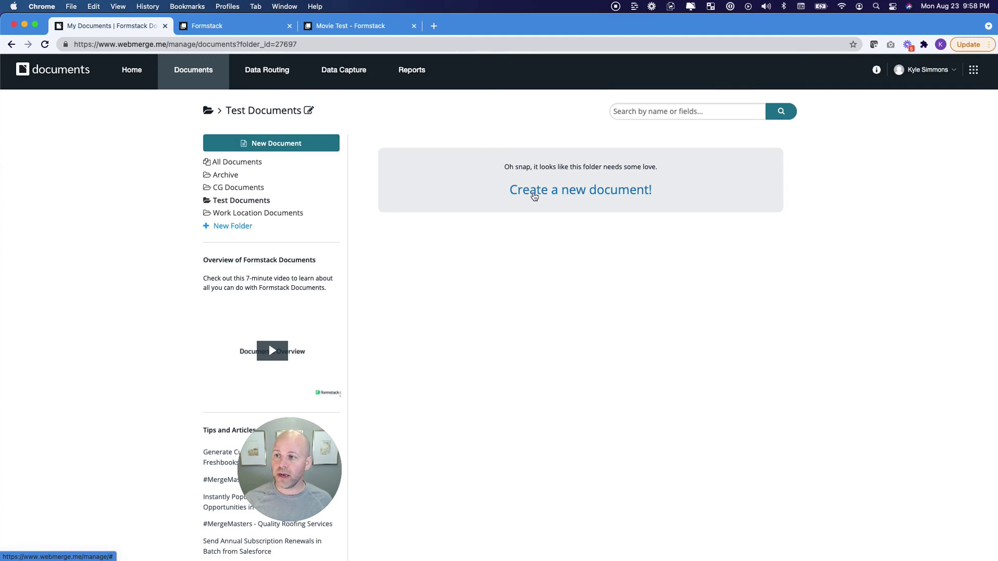
click(534, 197)
click(453, 230)
text(Movie T)
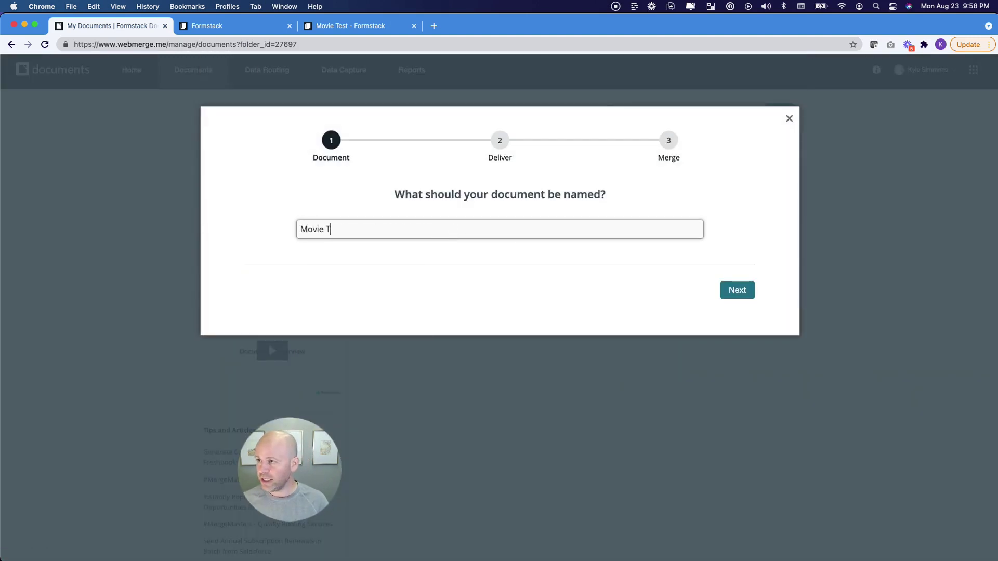
text(est Co)
key(BackSpace)
key(BackSpace)
text(Do)
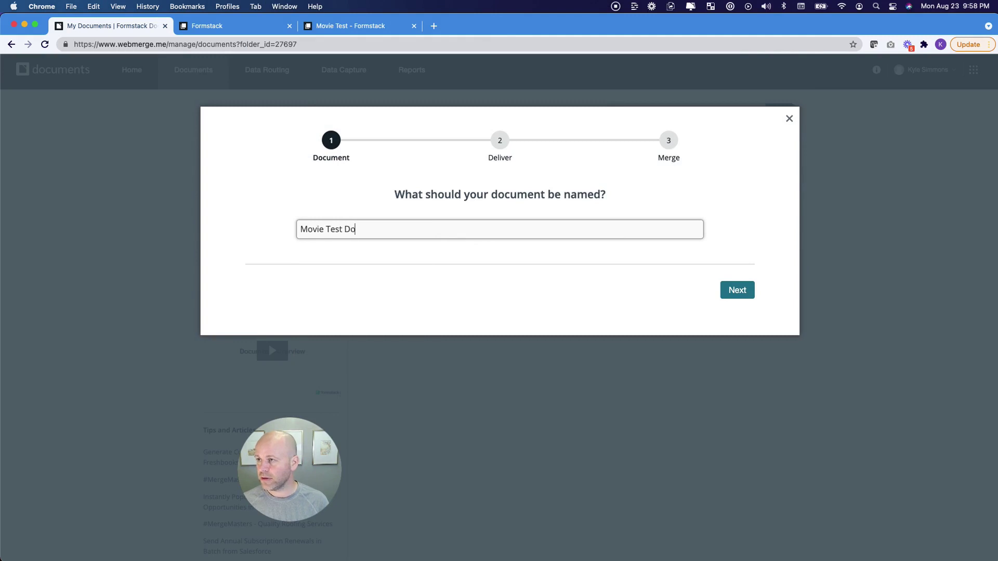
text(cumnet)
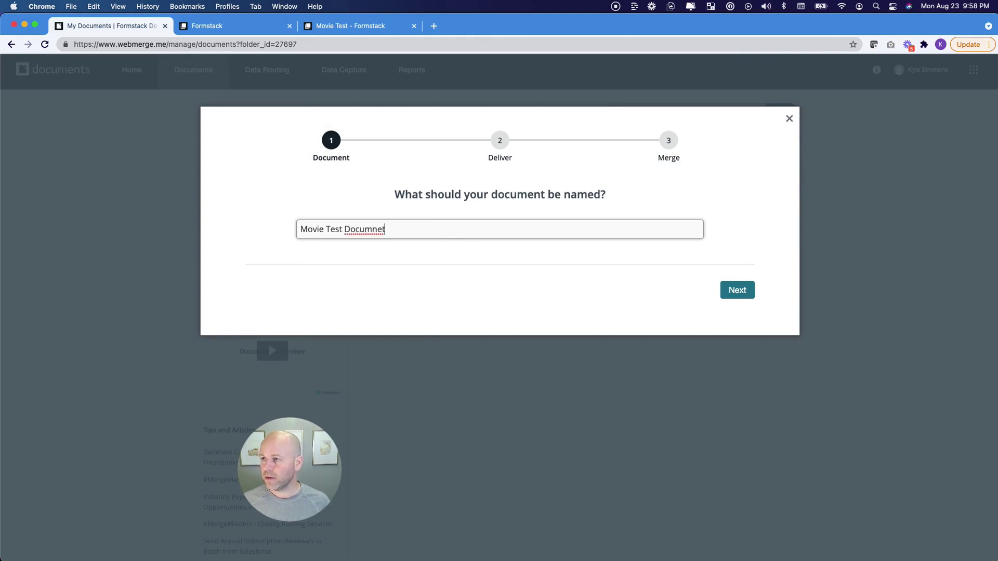
key(Left)
key(Left)
key(BackSpace)
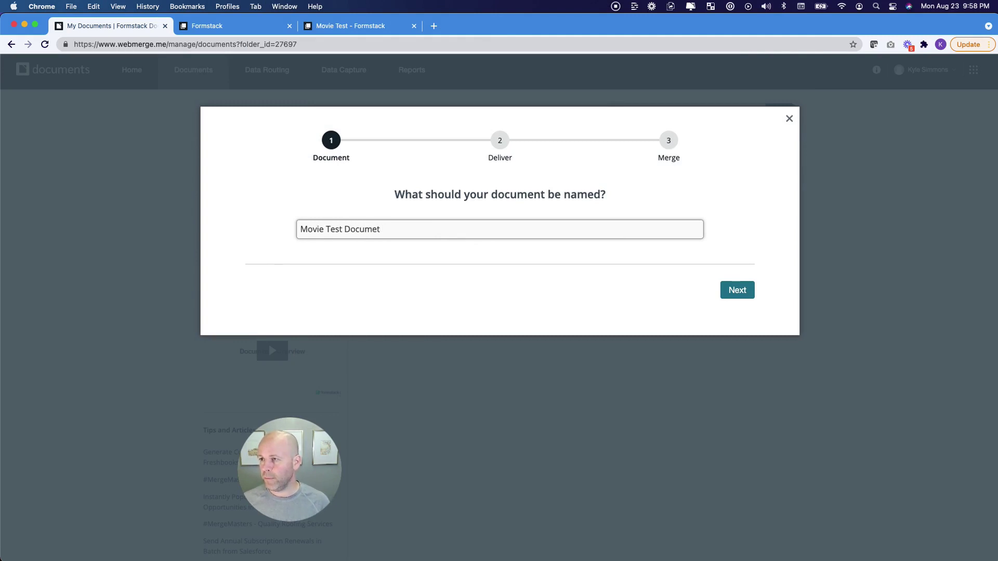
text(n)
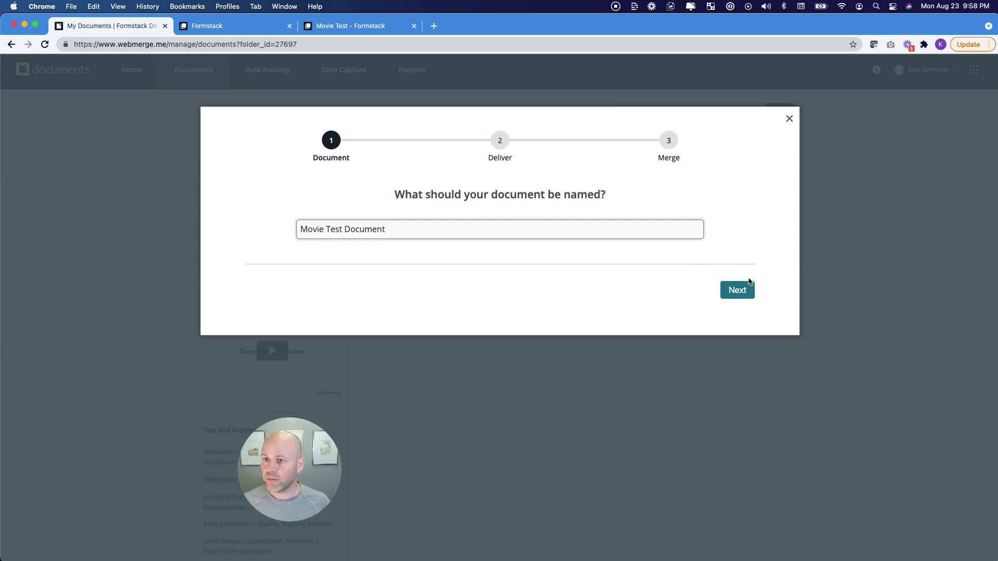
click(743, 295)
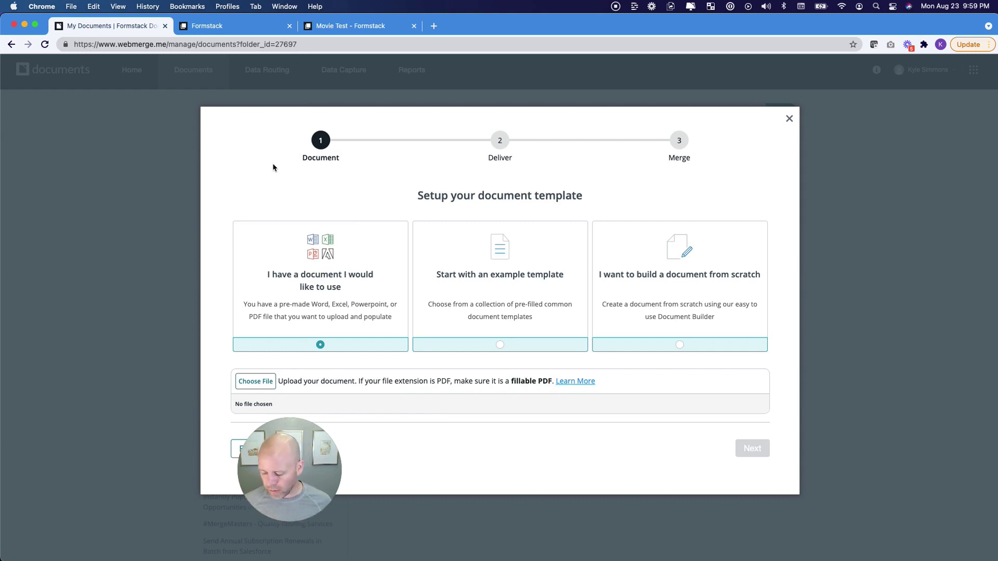
Switch to the untitled Pages document and replace the title Uncle Buck with the merge field {$MovieTitle}
key(super+Tab)
key(super+Tab)
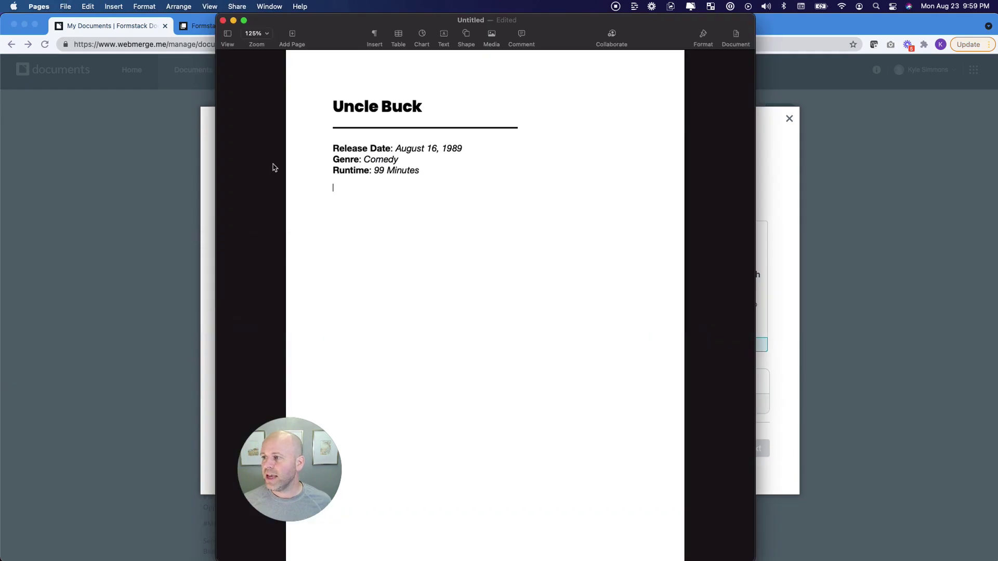
click(458, 111)
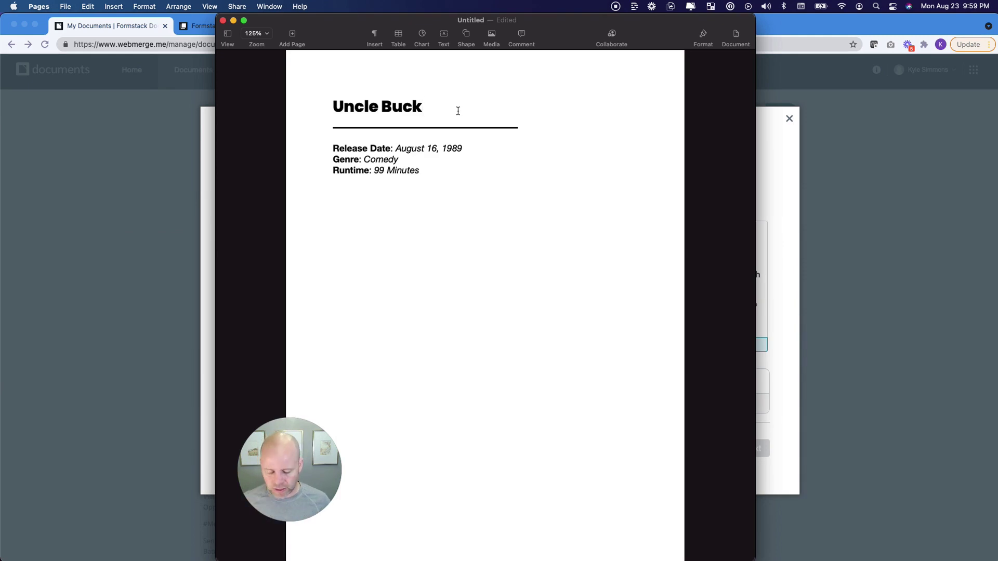
key(super+shift+Left)
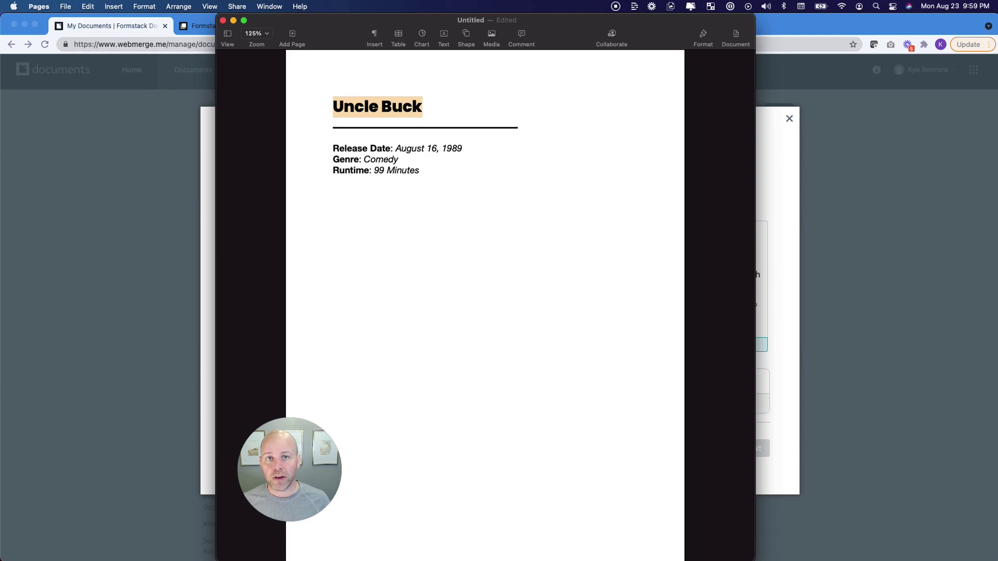
text({)
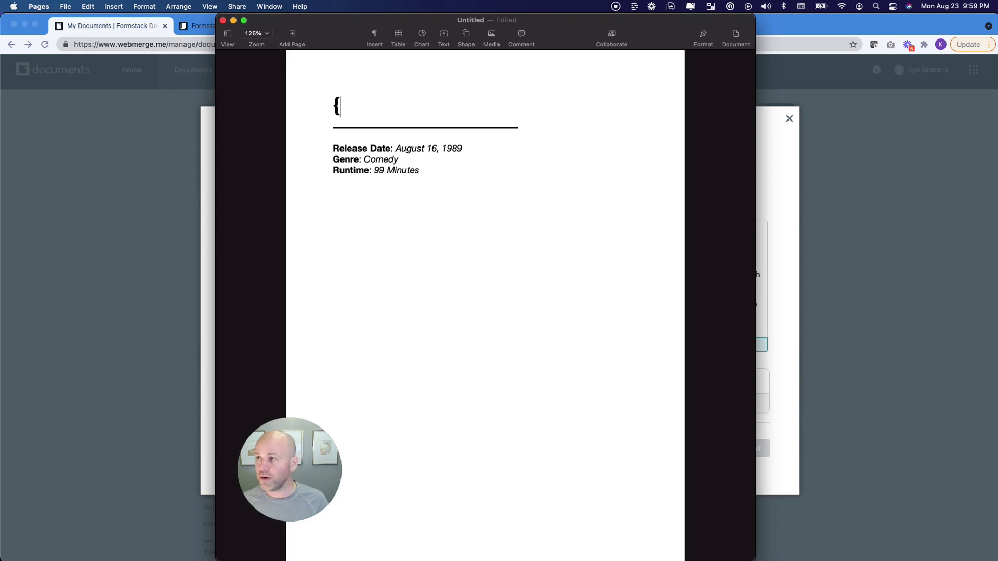
text($)
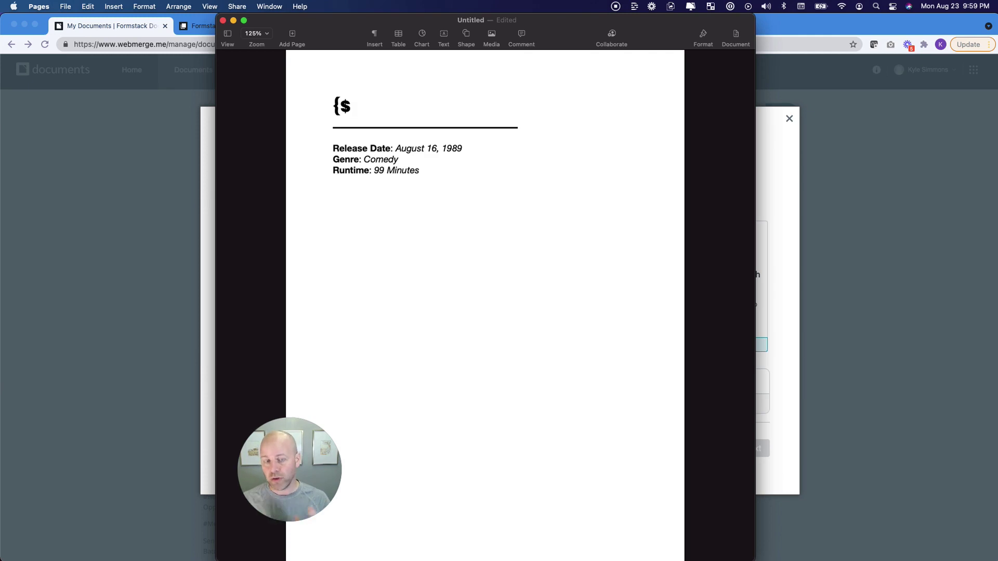
text(MovieTit)
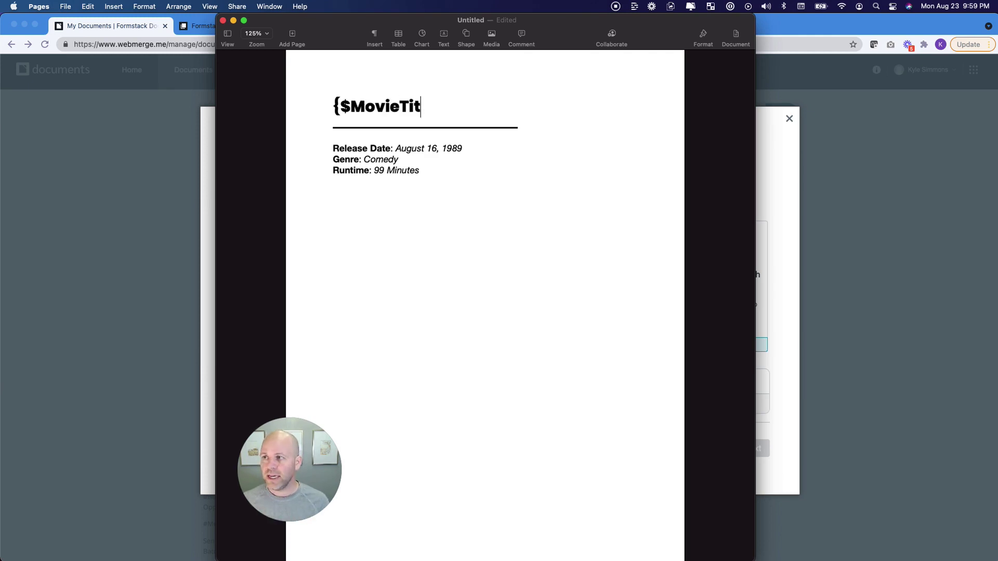
text(le})
key(Left)
key(Left)
key(Left)
key(Left)
key(Left)
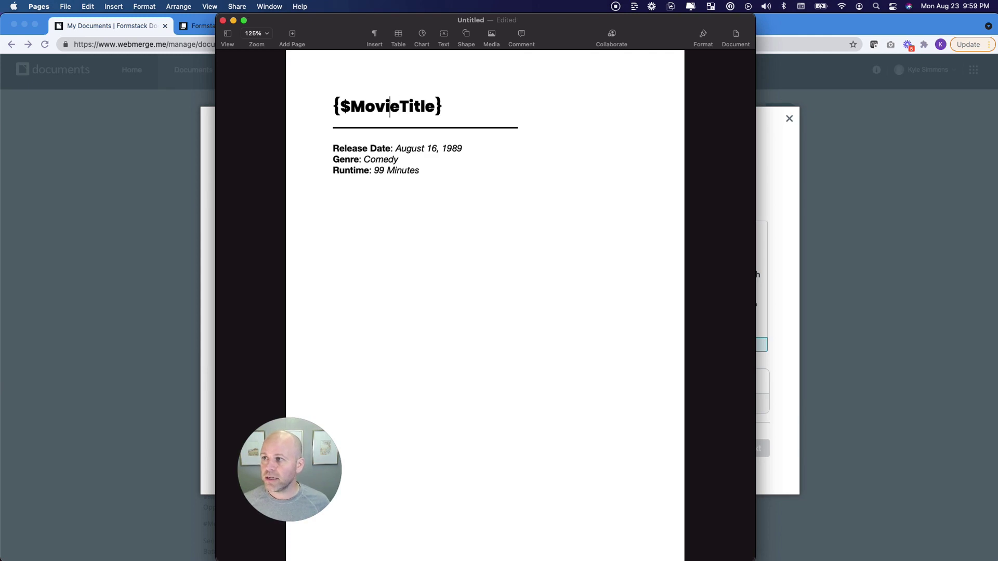
key(Left)
key(Left)
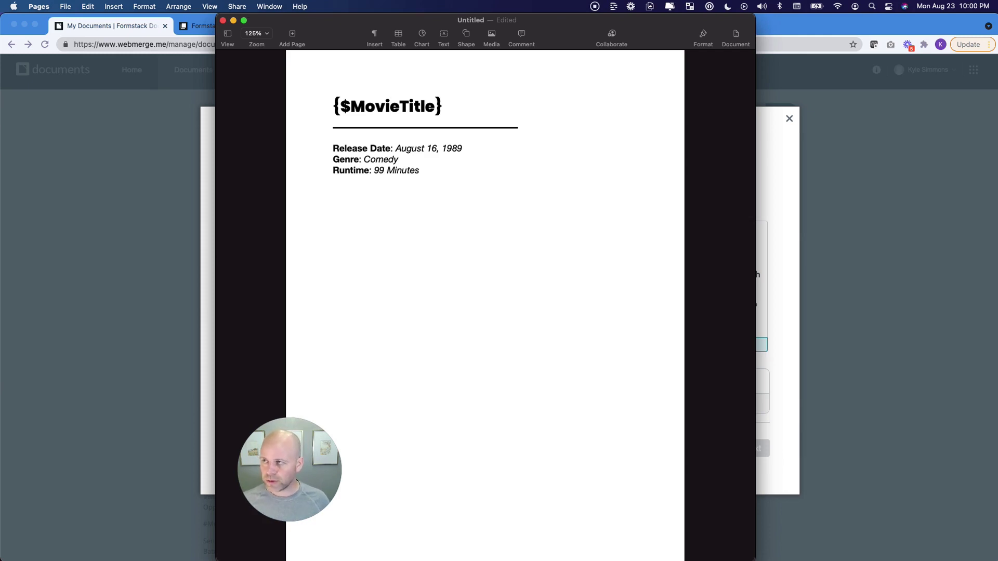
Replace the date after Release Date with the merge field {$ReleaseDate}
key(ctrl+Up)
click(282, 240)
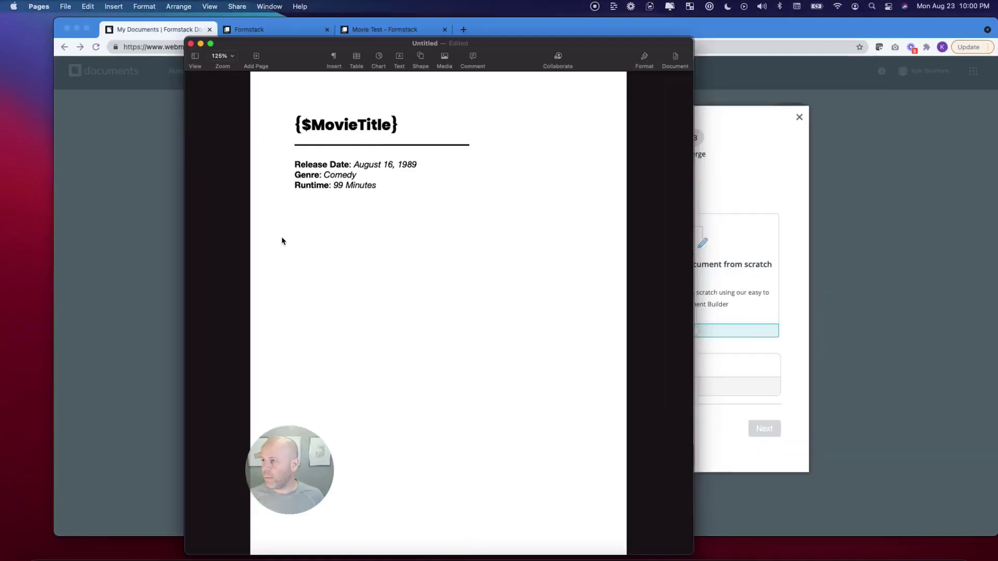
drag(462, 149, 394, 150)
key(BackSpace)
text({)
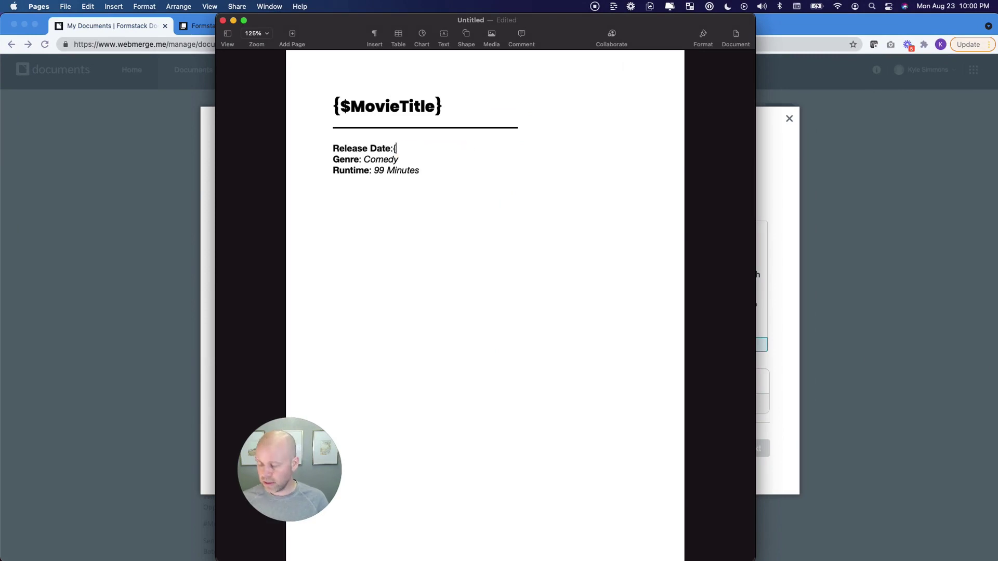
text($)
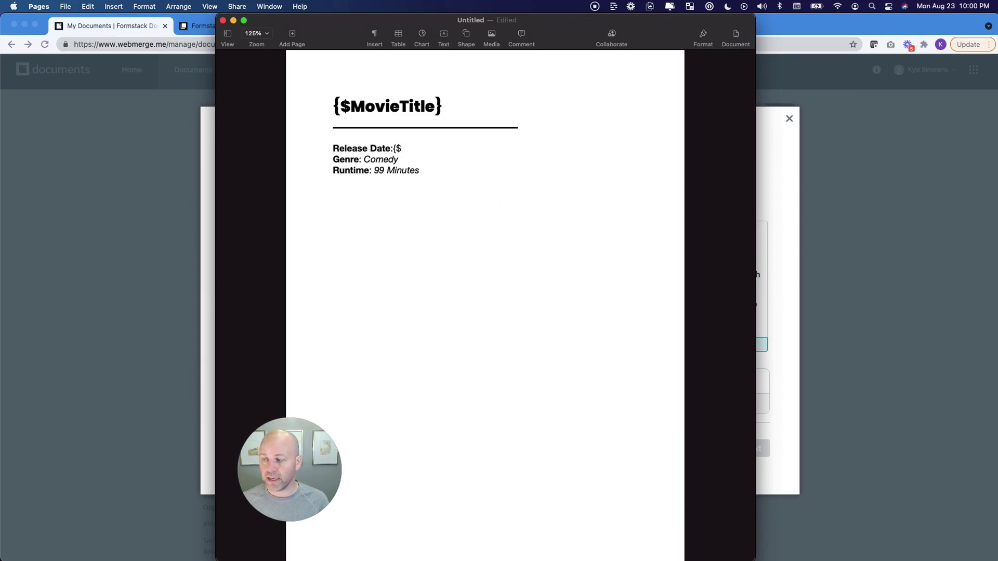
text(ReleaseDate)
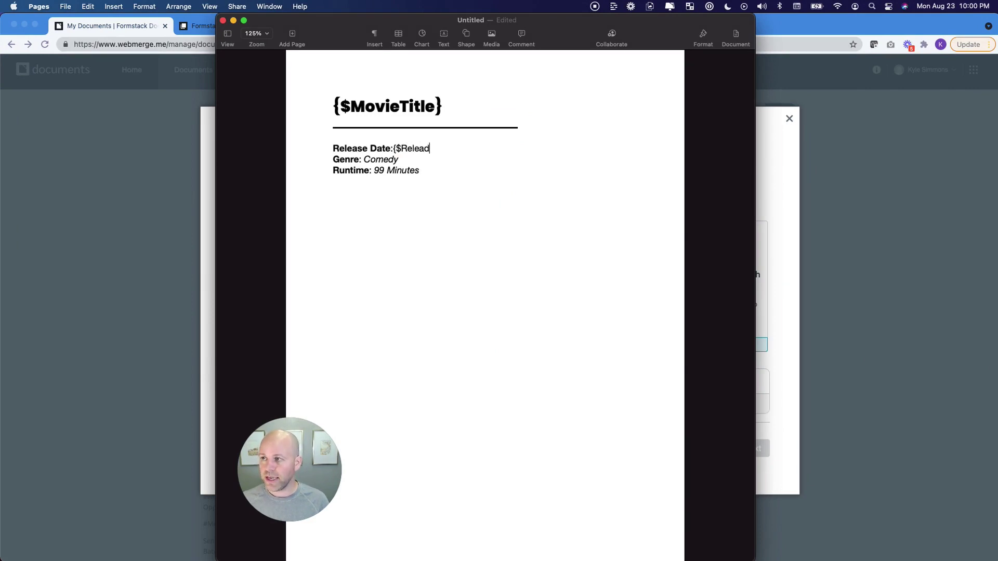
text(})
Replace the Genre value with {$Genre} and the number in front of Minutes on the Runtime line with {$Runtime}
key(alt+shift+Left)
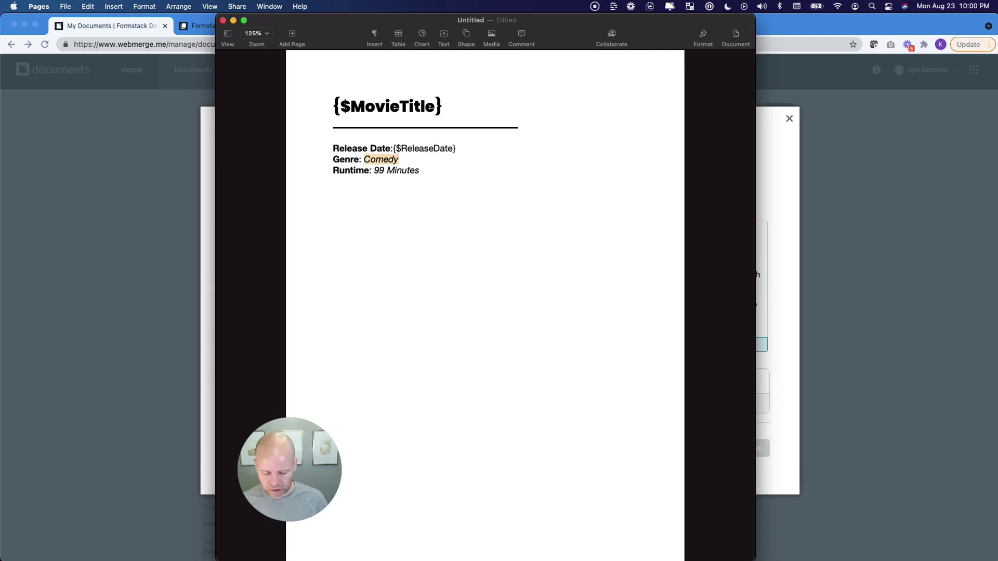
text({$G)
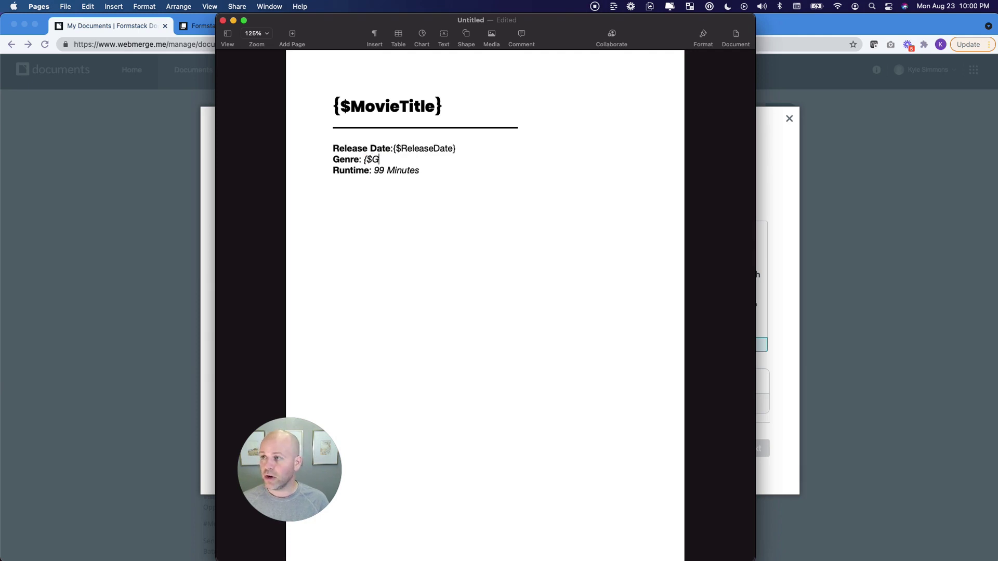
text(enre})
click(401, 170)
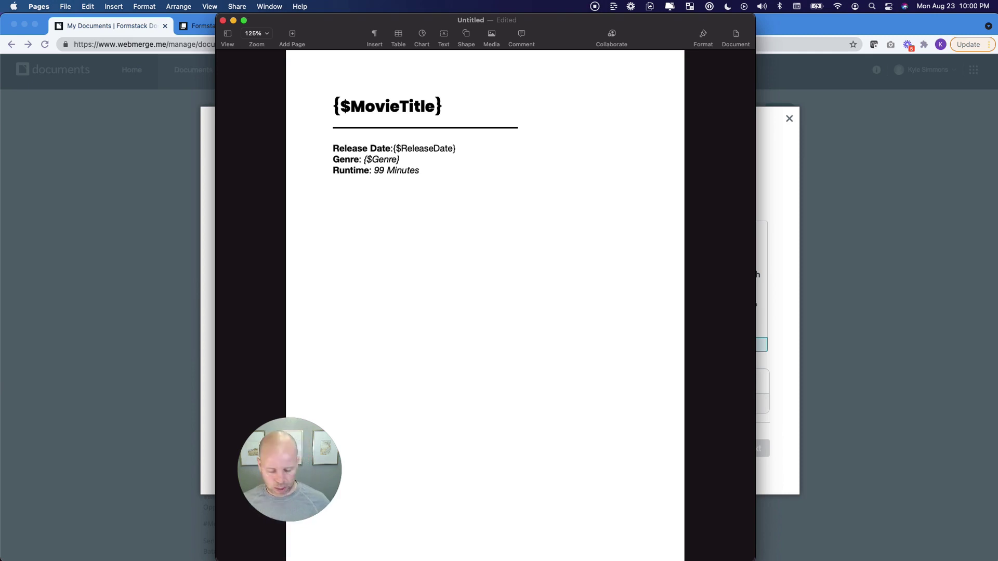
key(alt+shift+Left)
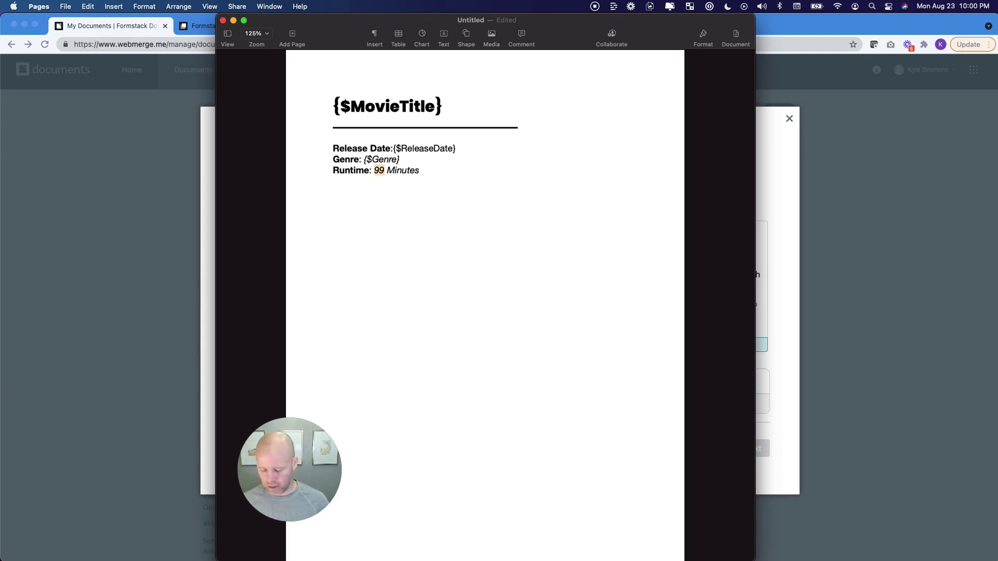
text({$)
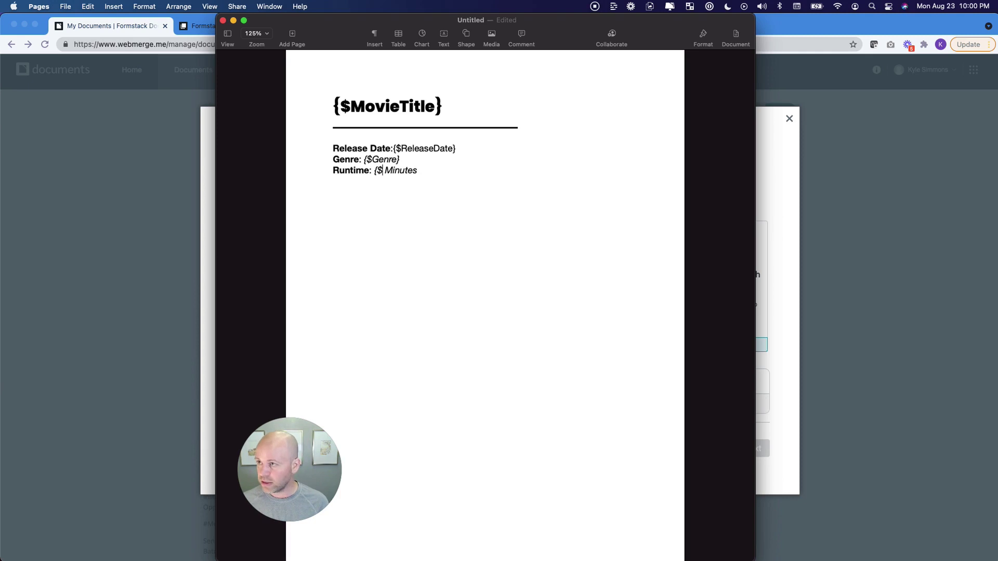
text(Runtime})
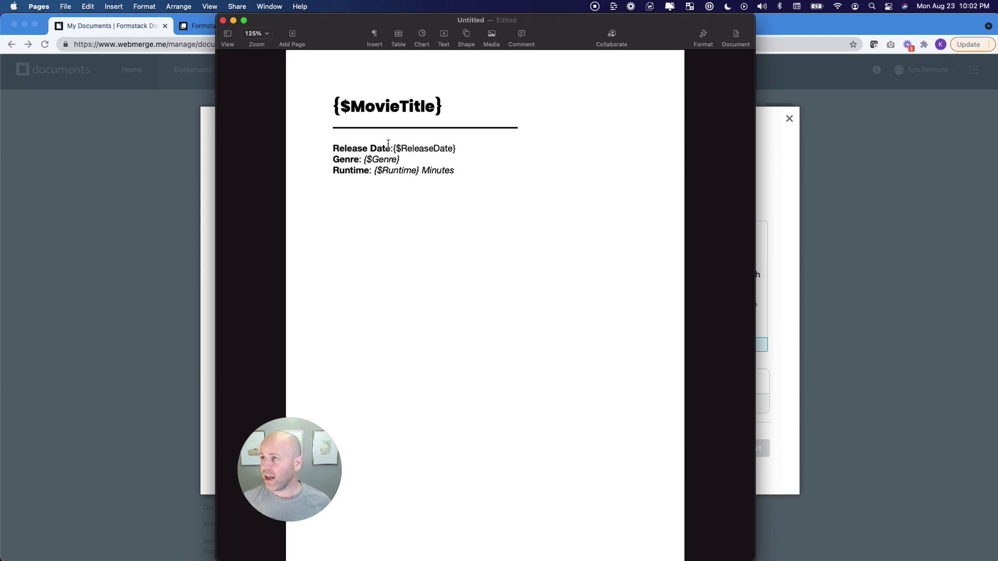
Export the document in Word format to the Desktop under the name Movie Test
click(64, 7)
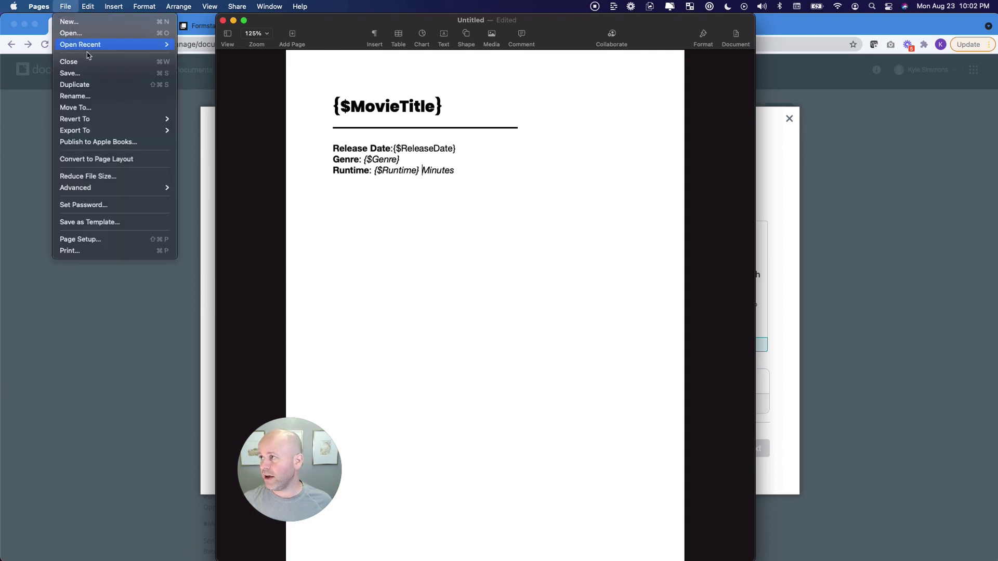
mouse_move(93, 131)
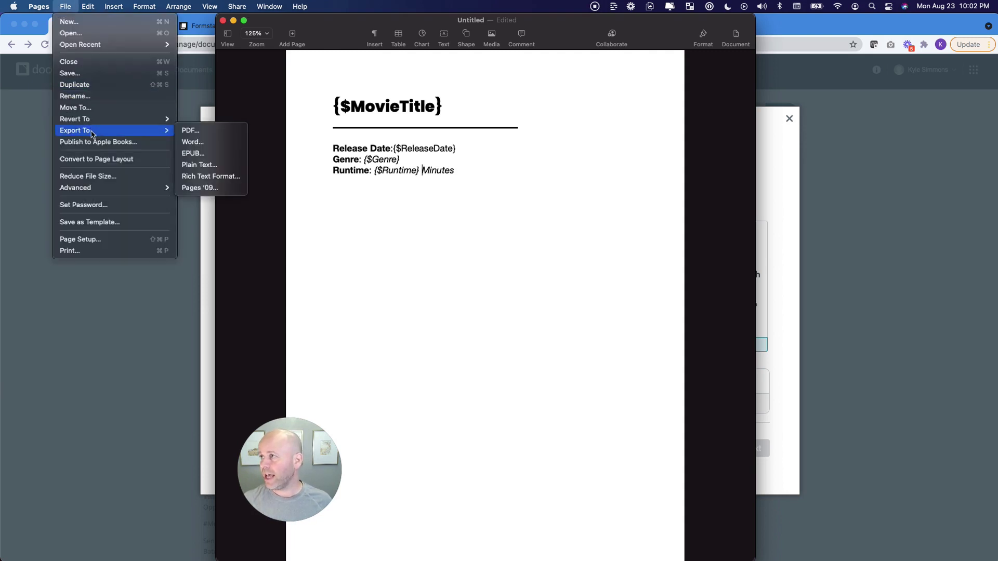
click(192, 142)
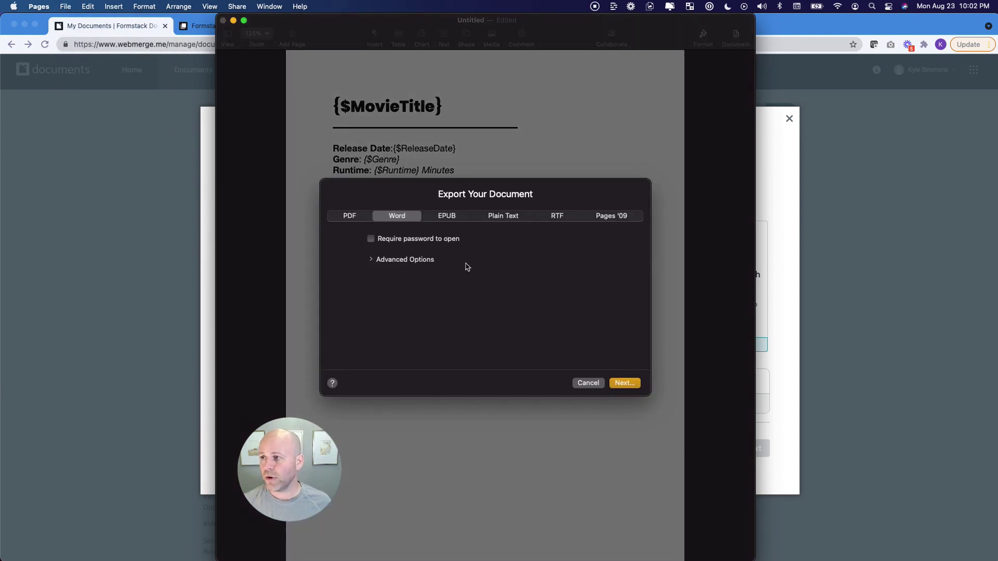
click(631, 384)
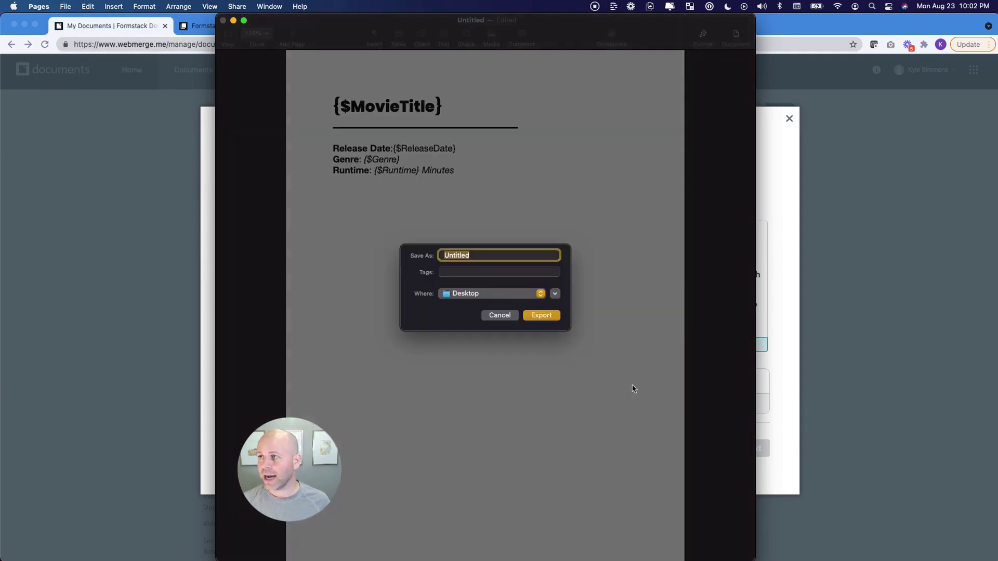
text(Movie Test)
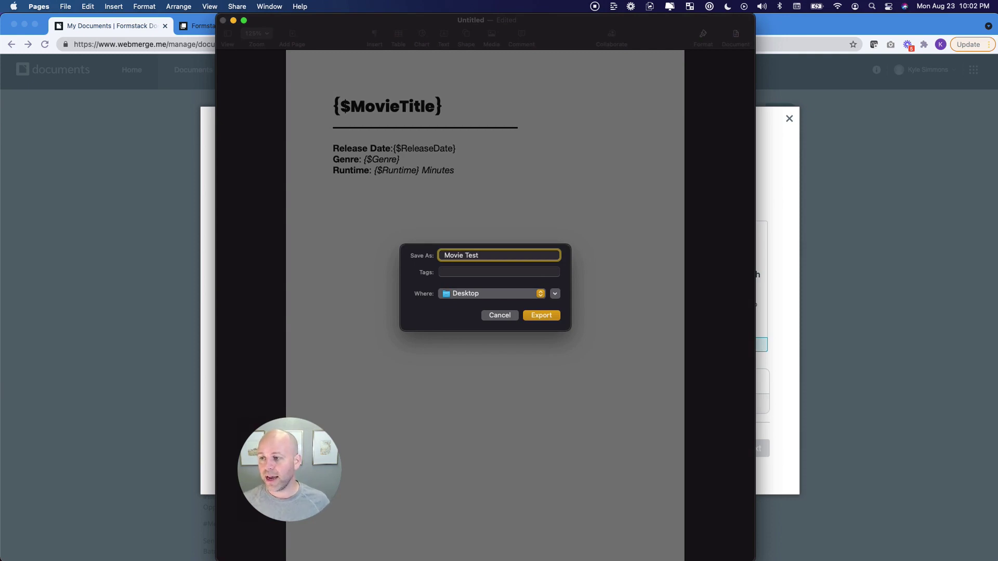
click(542, 315)
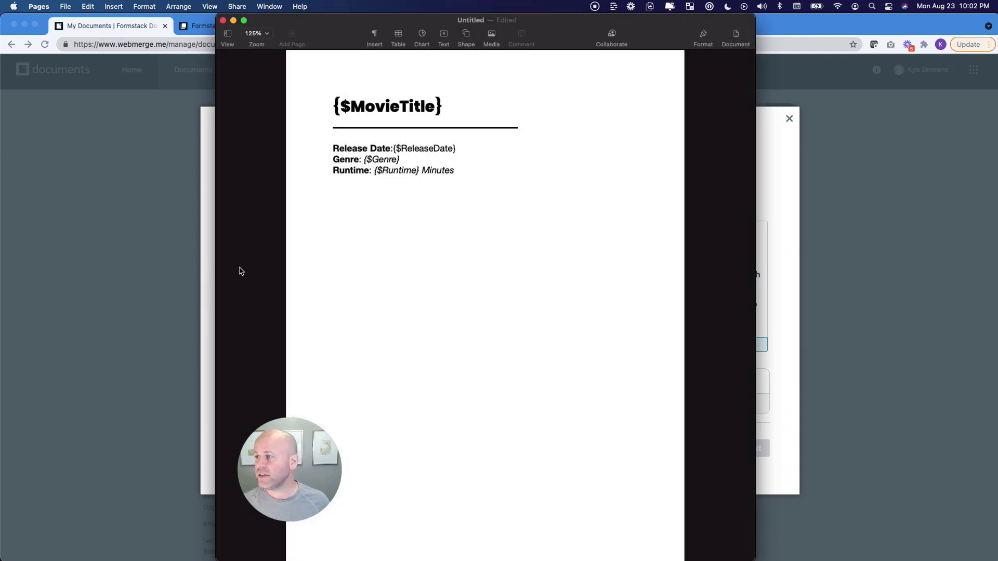
Switch to the browser and upload the Movie Test file from the Desktop as the document template, continuing to the delivery options
click(167, 281)
click(257, 384)
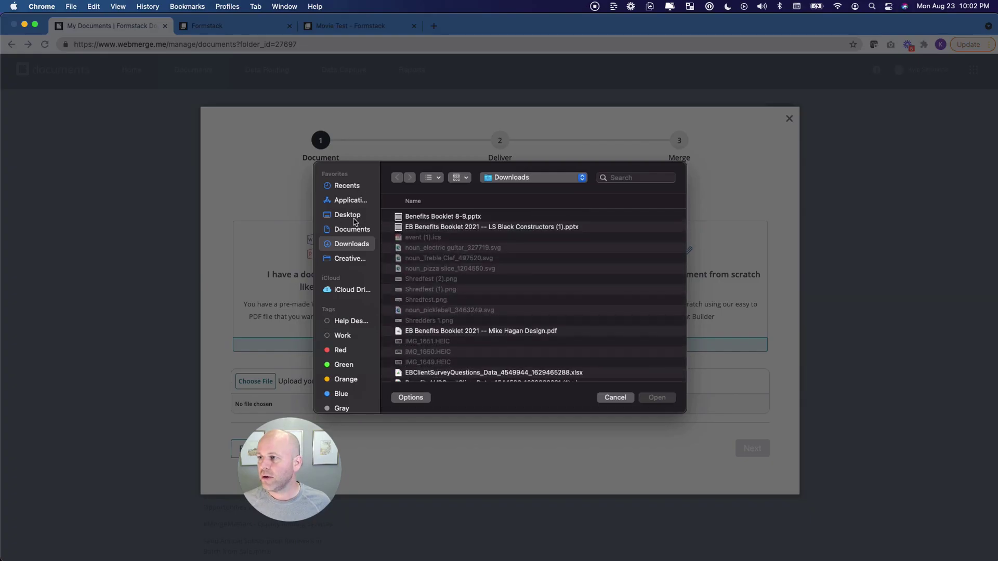
click(354, 219)
click(419, 217)
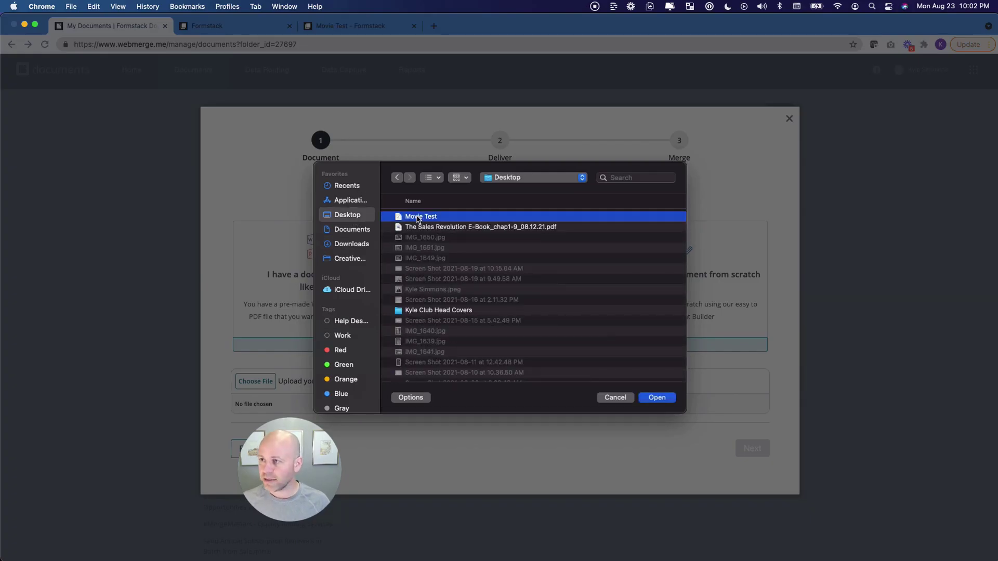
double_click(418, 217)
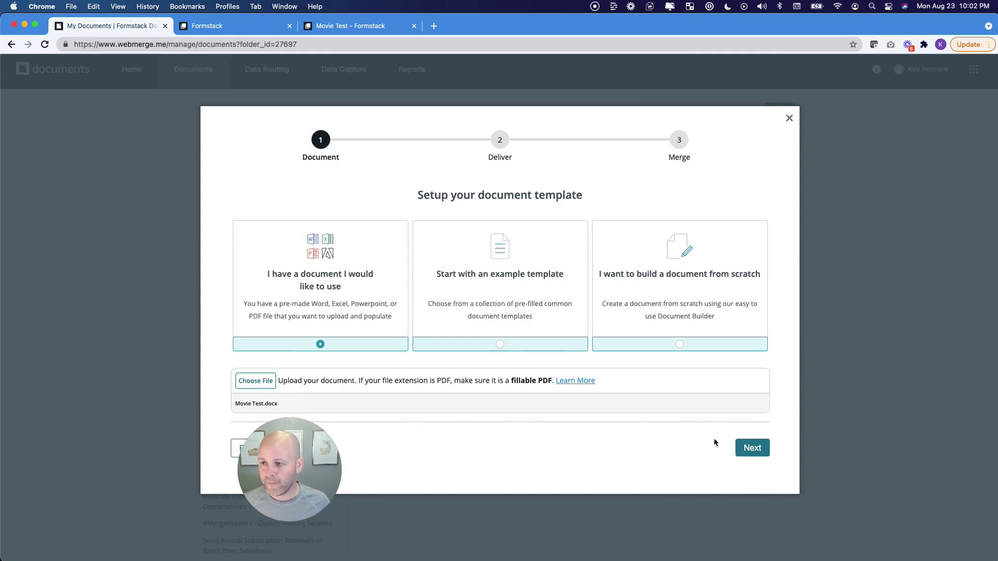
click(751, 448)
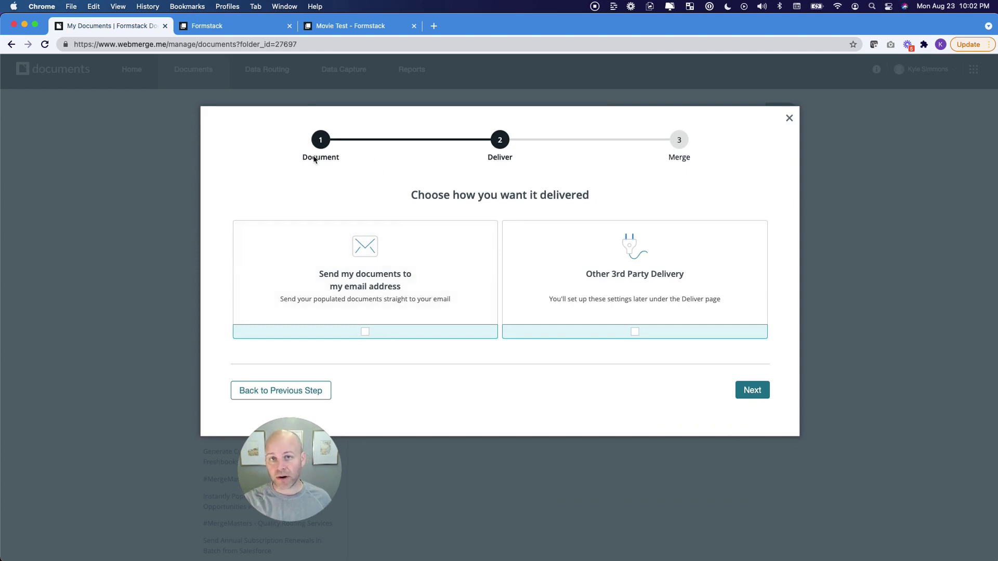
Choose delivery to the own email address and finish the setup with an external service integration as the data source
click(383, 309)
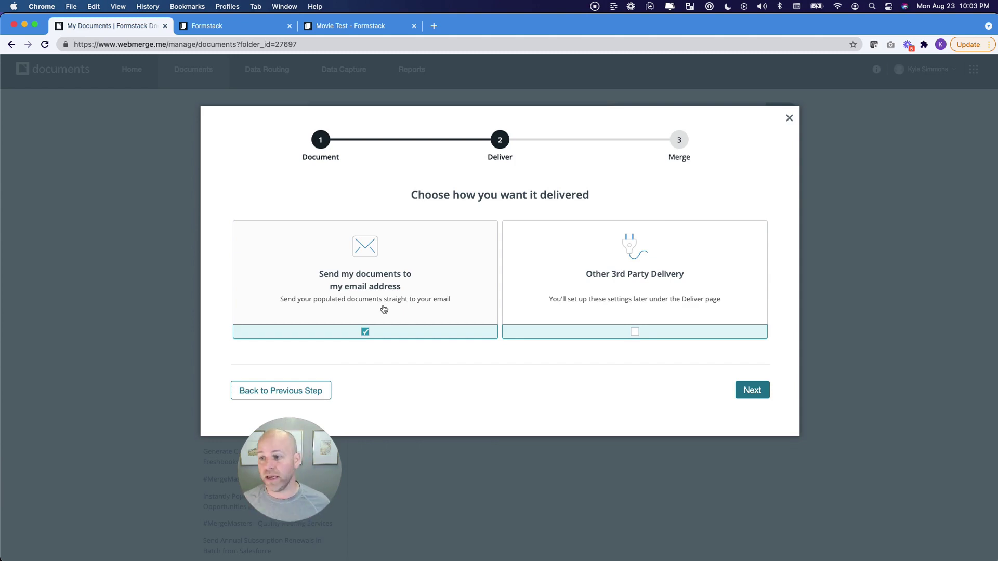
click(754, 391)
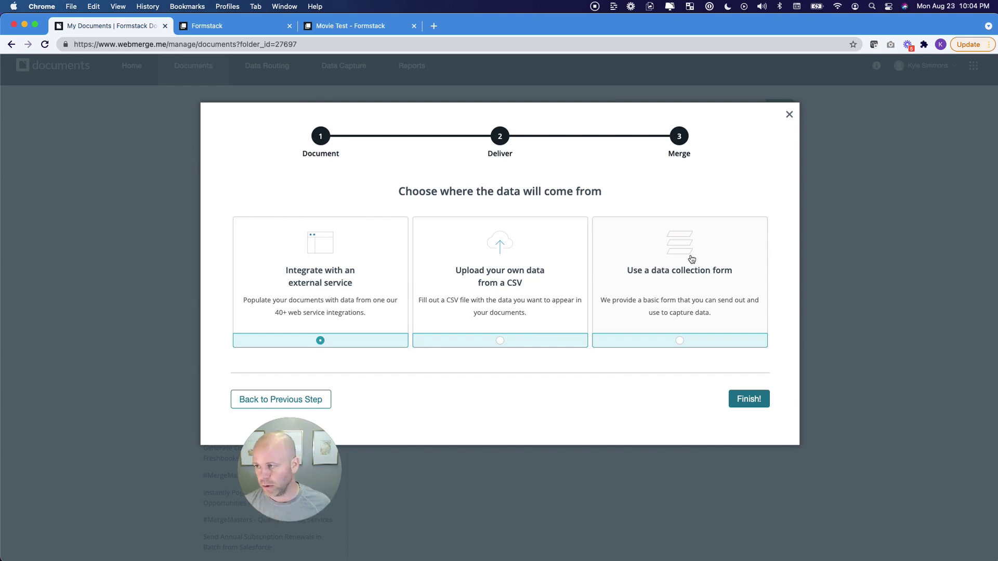
click(754, 403)
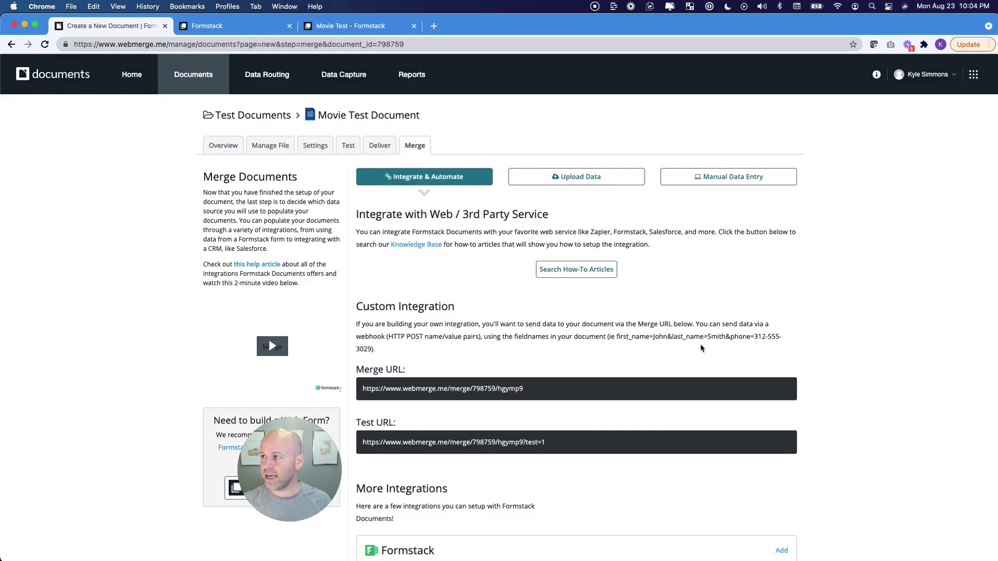
Open the Movie Test Document's current file for editing in Office Online
click(228, 147)
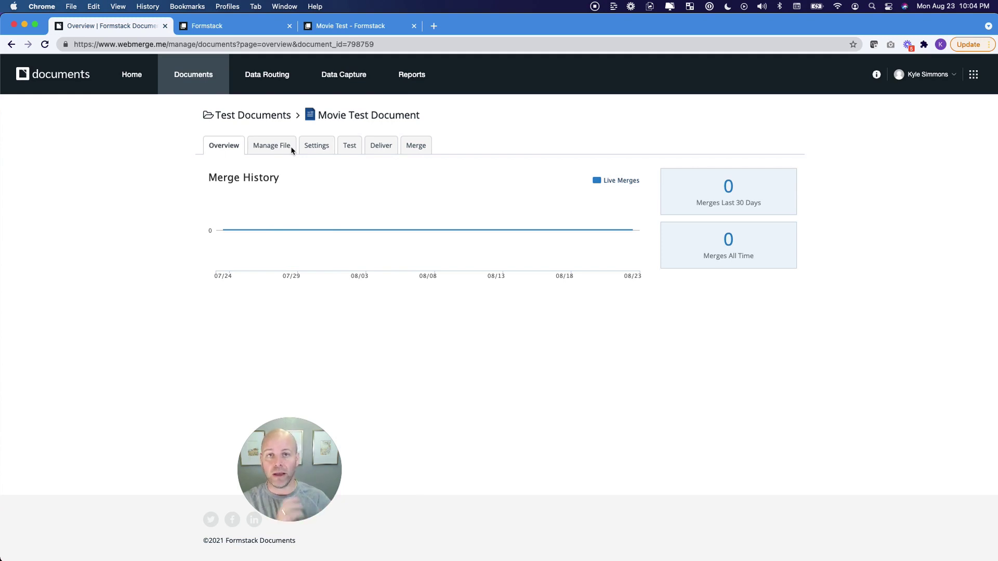
click(270, 149)
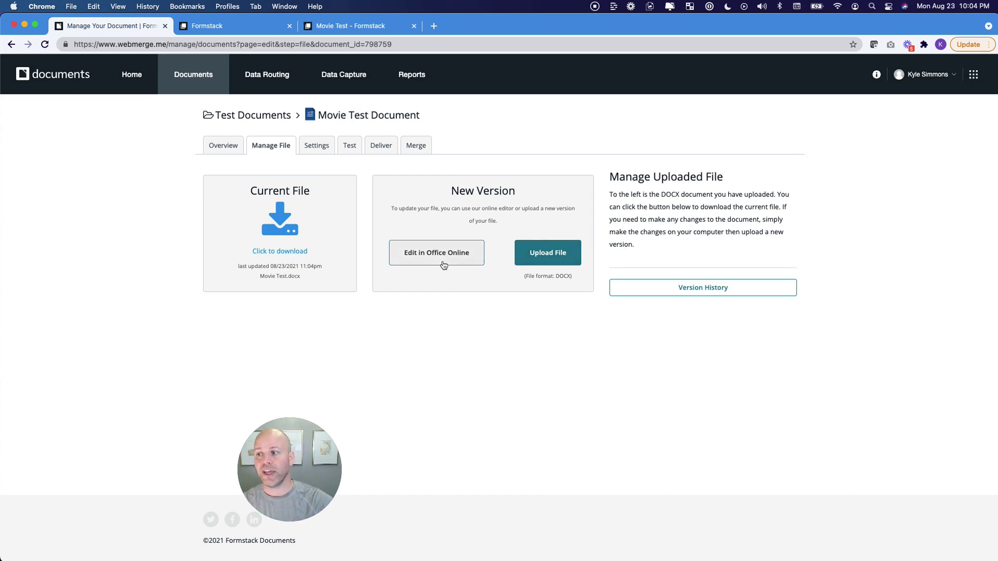
click(420, 263)
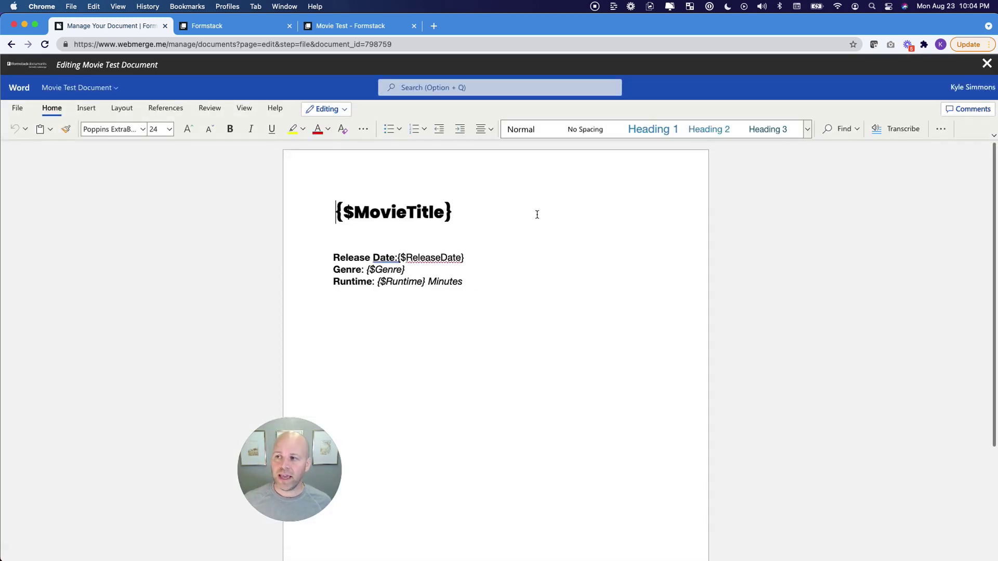
Add a divider line of underscores below the {$MovieTitle} heading, about as wide as half the page's text area
click(348, 233)
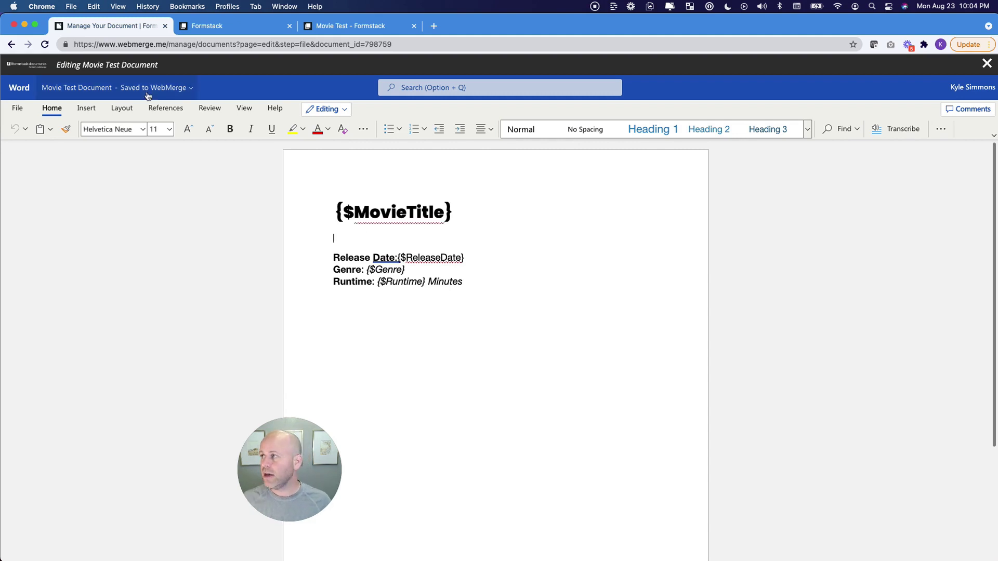
click(90, 112)
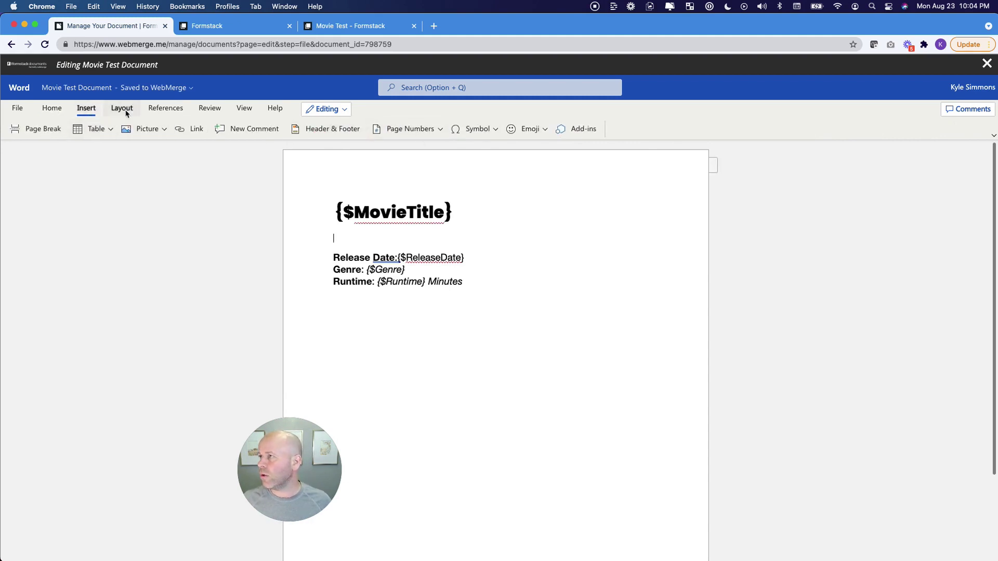
click(58, 112)
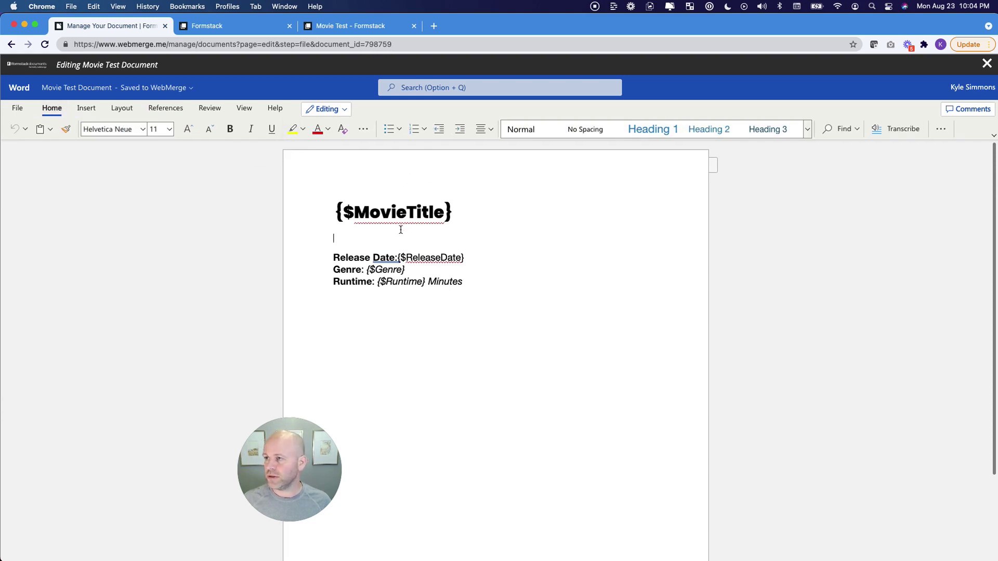
key(Return)
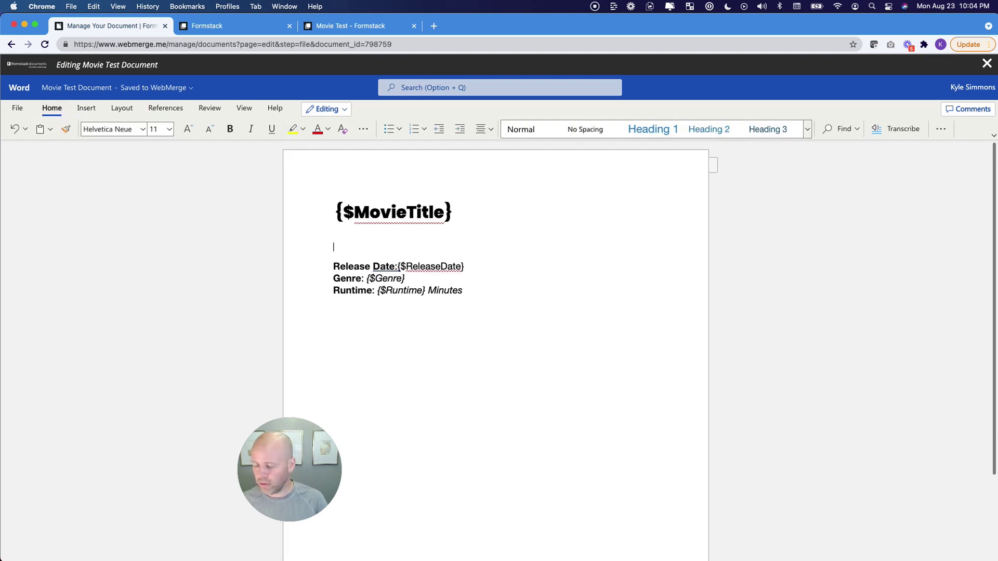
text(__________)
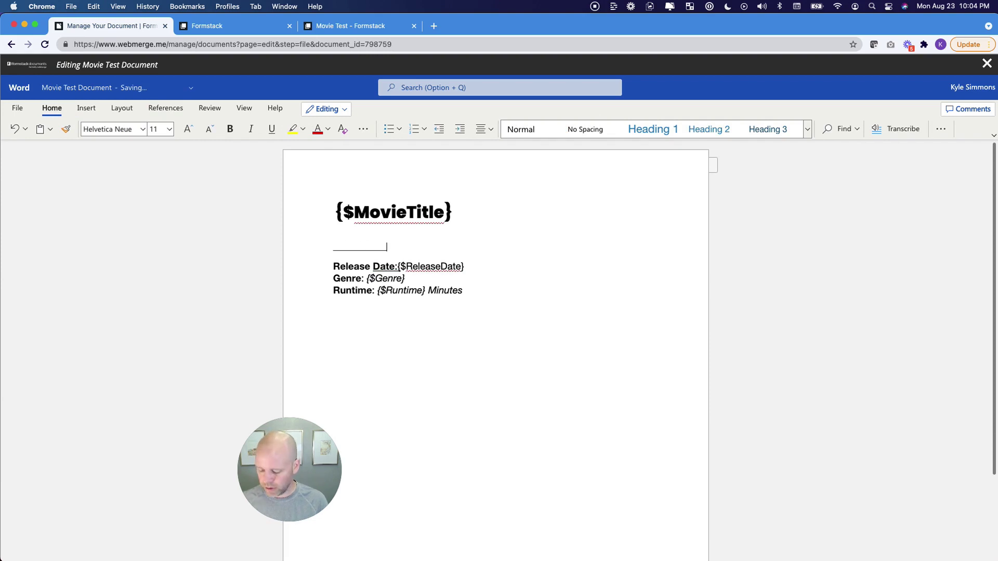
text(________)
key(shift+Home)
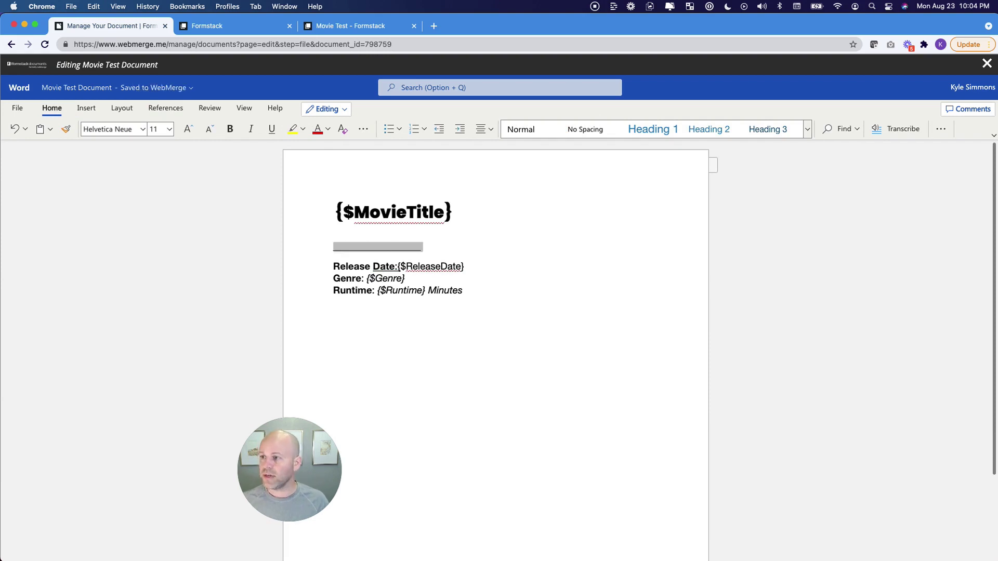
key(super+v)
text(_______________________)
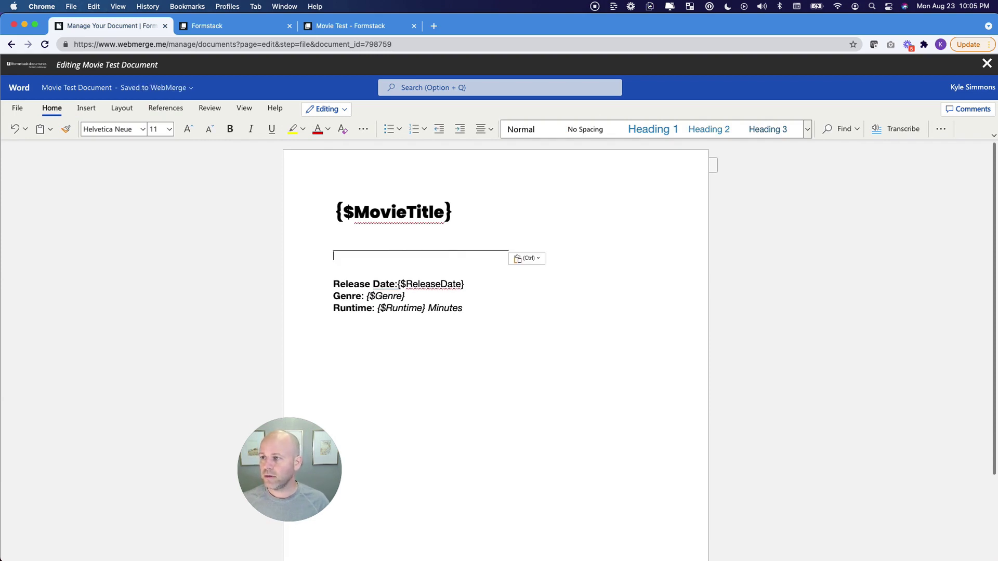
key(BackSpace)
Make the underscore divider bold at 18 pt and remove the blank space between it and the title
key(shift+Home)
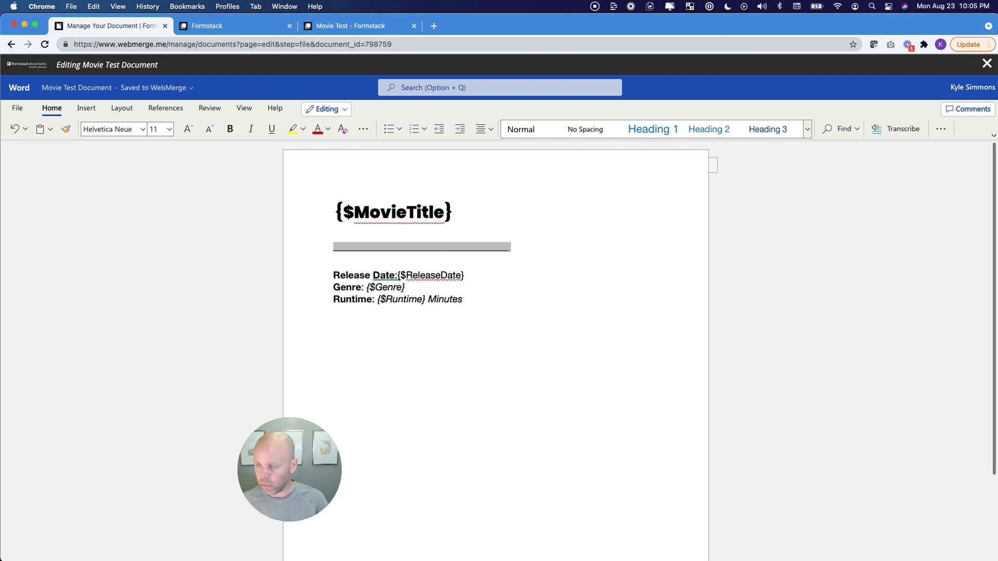
key(super+b)
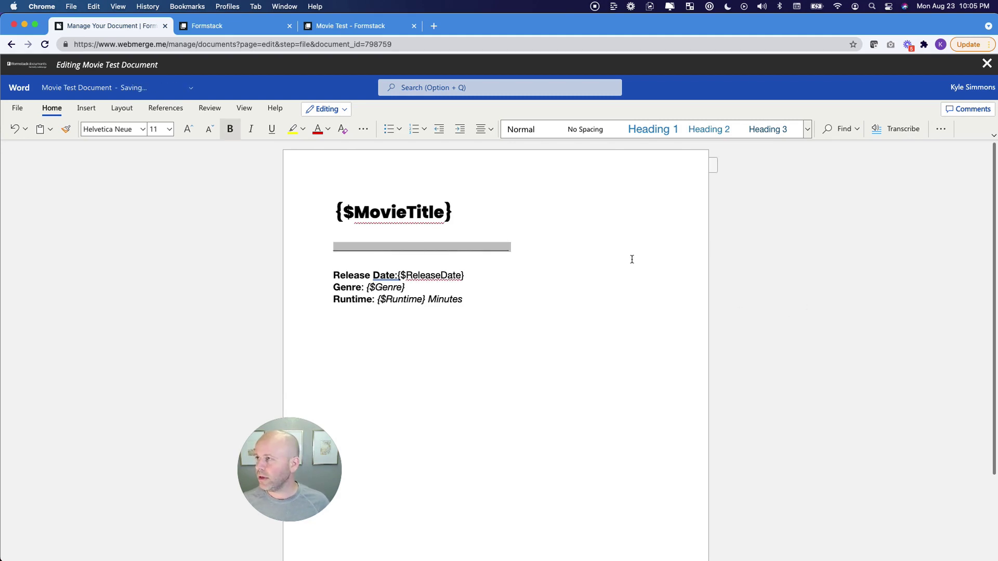
click(167, 129)
click(160, 261)
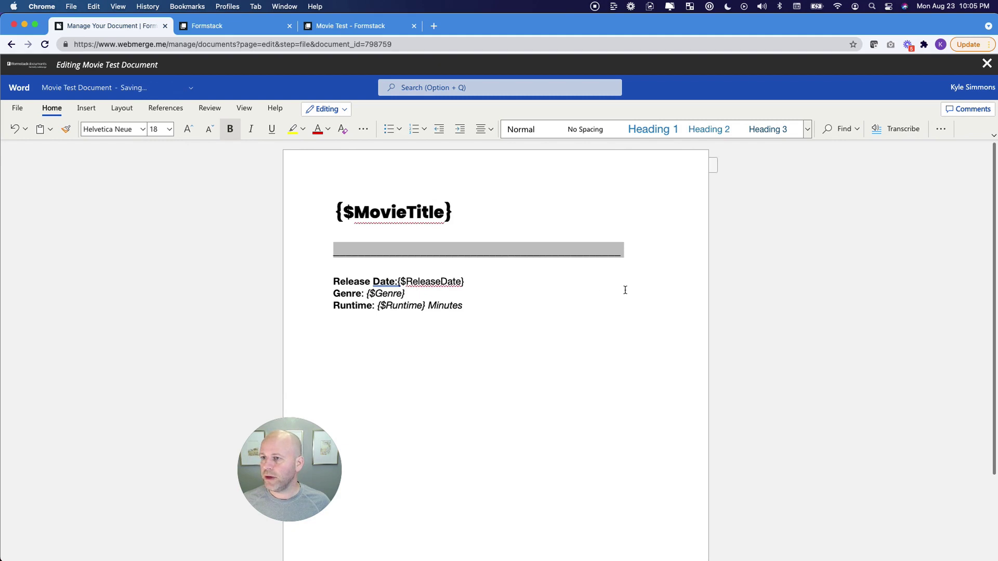
click(488, 228)
key(BackSpace)
key(BackSpace)
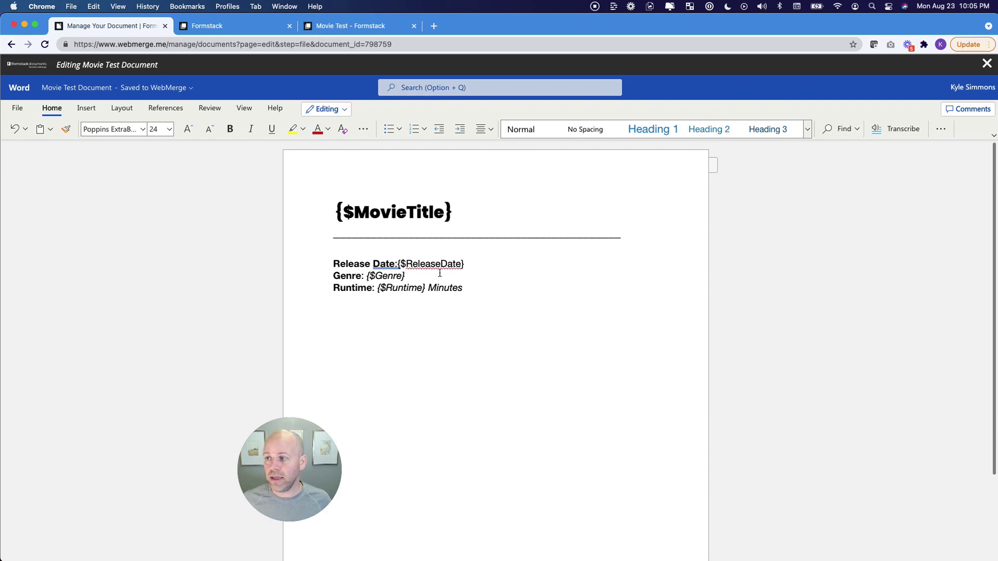
Insert a space after "Release Date:" and set the release date, genre and runtime lines to 11 pt
click(398, 264)
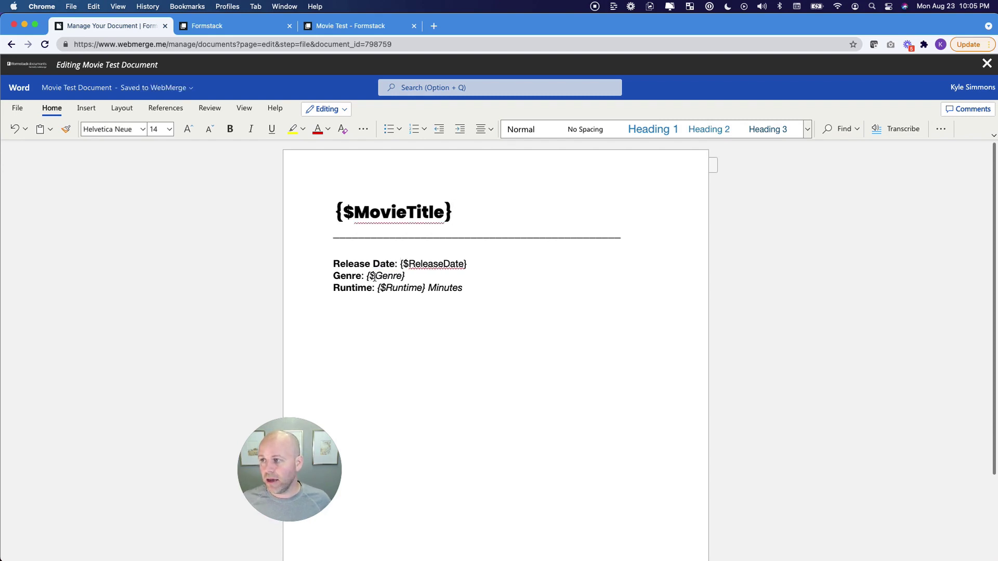
drag(478, 290, 296, 250)
click(174, 130)
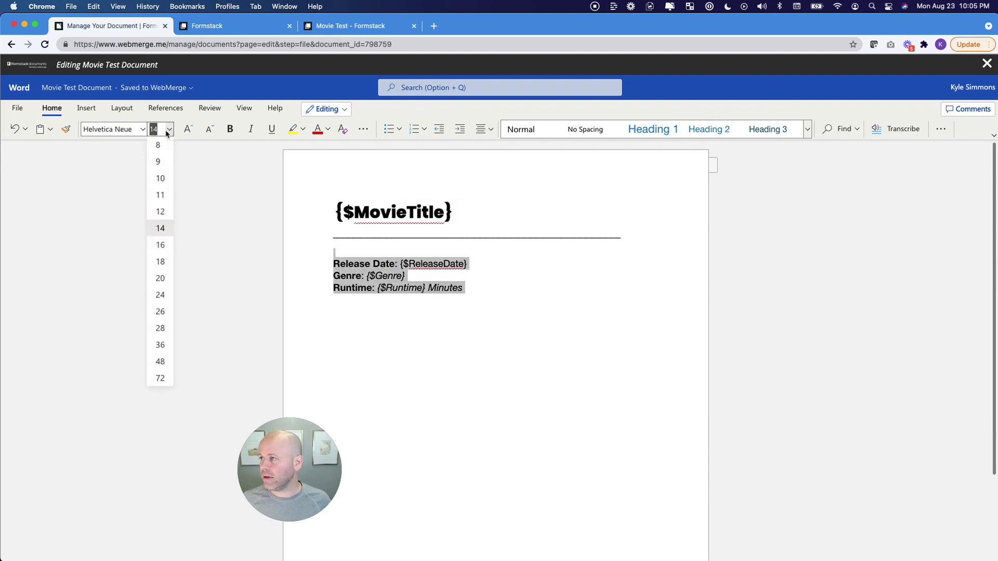
click(161, 215)
click(486, 283)
Italicize the {$ReleaseDate} merge field and close the online editor
drag(448, 264, 391, 263)
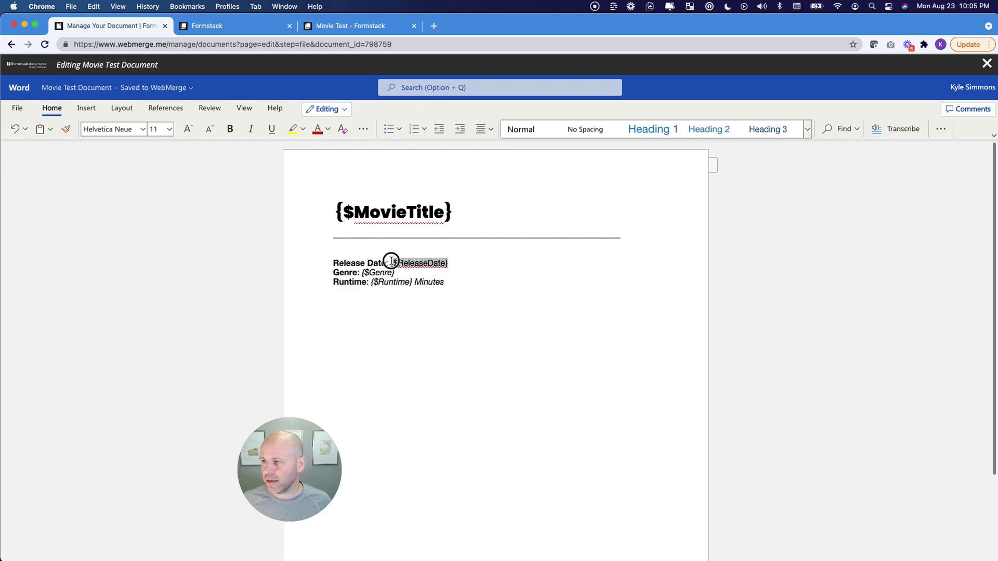
click(250, 129)
click(474, 309)
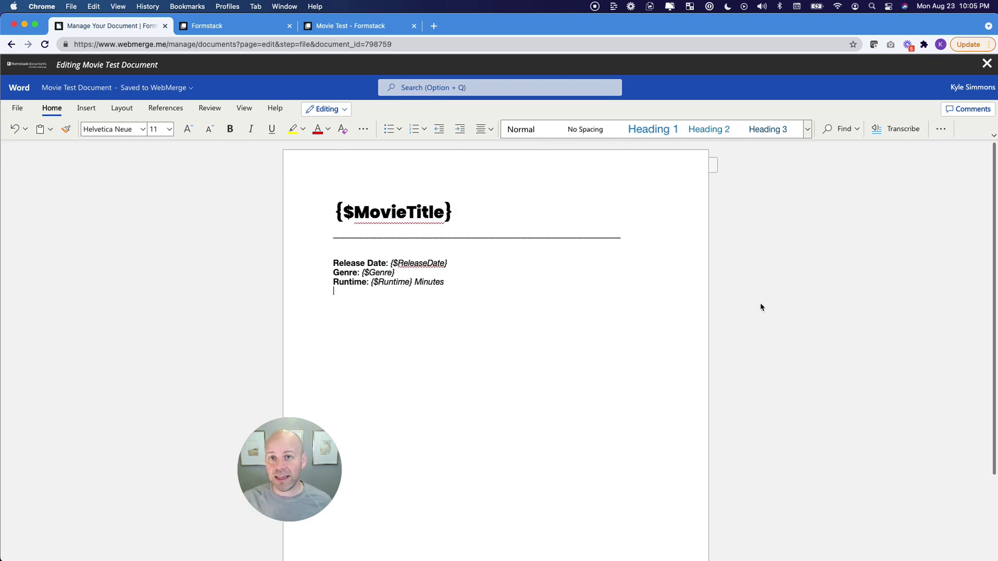
click(986, 63)
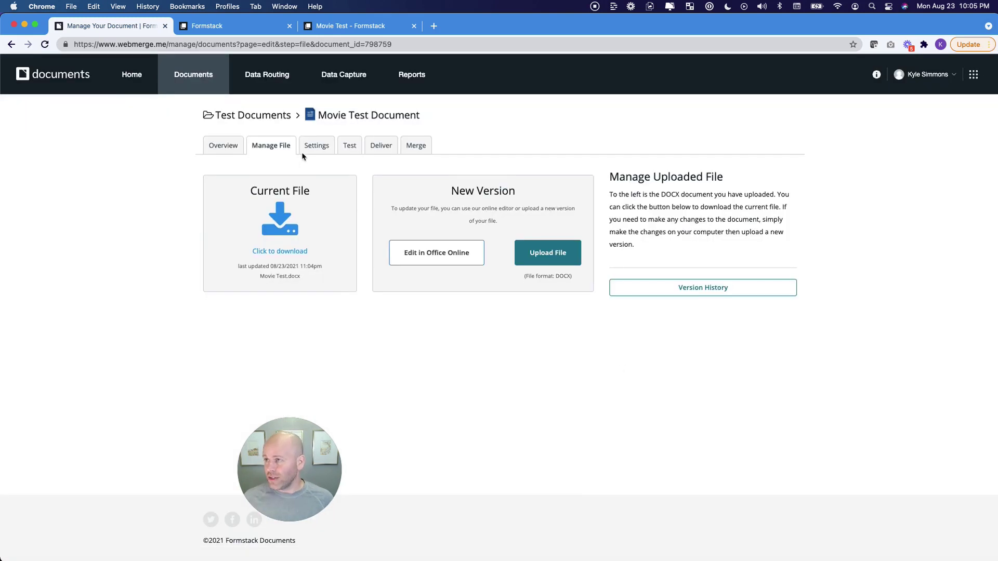
In the document's settings, set the file name suffix to MovieTitle and the timezone to (GMT-6:00) Central Time (US & Canada)
click(311, 151)
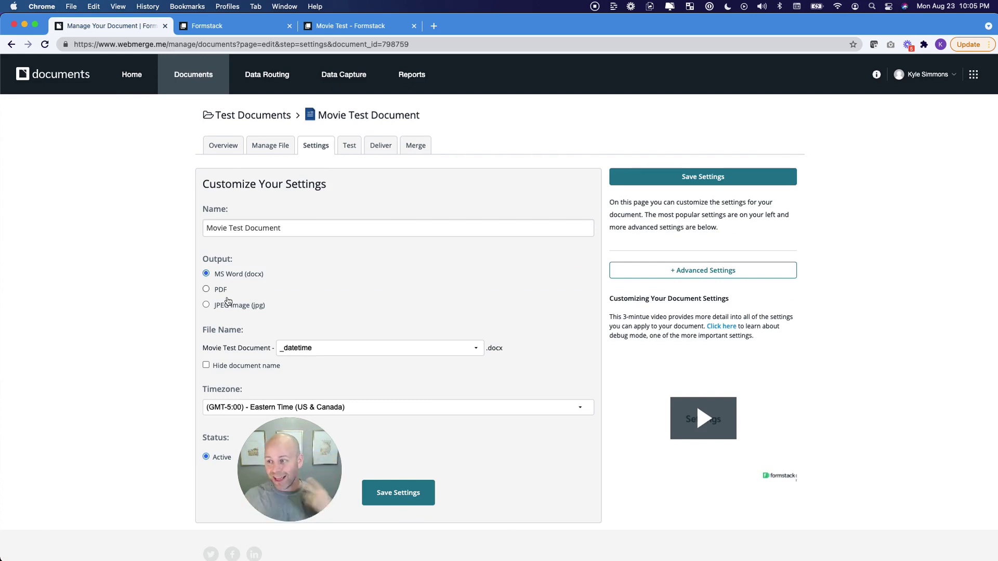
click(389, 349)
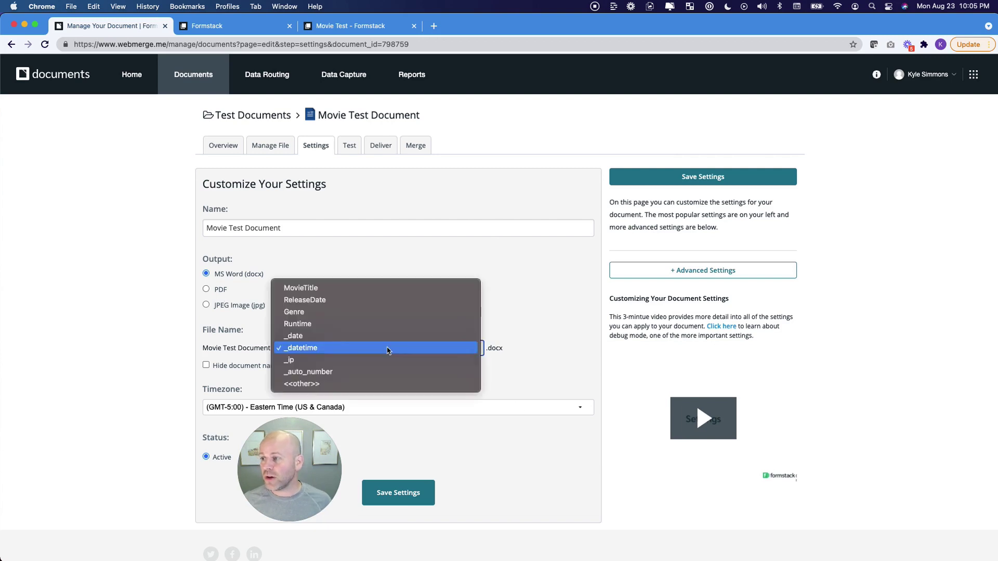
click(532, 273)
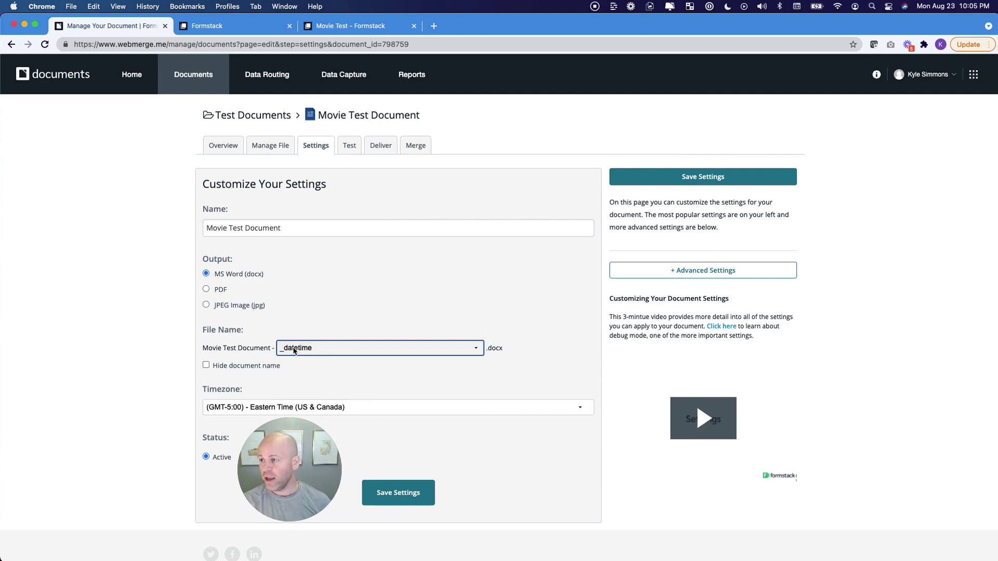
click(294, 351)
click(325, 285)
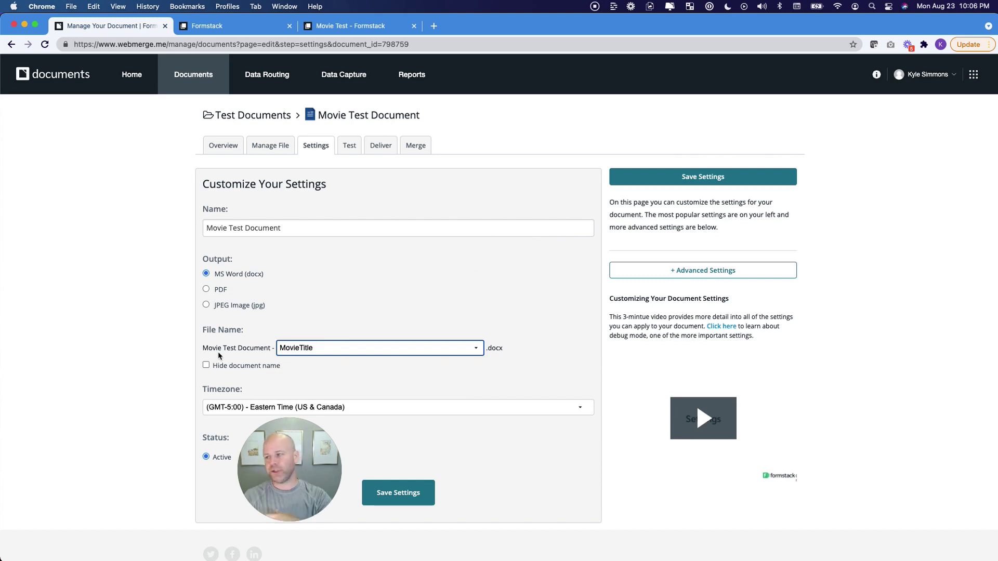
click(352, 408)
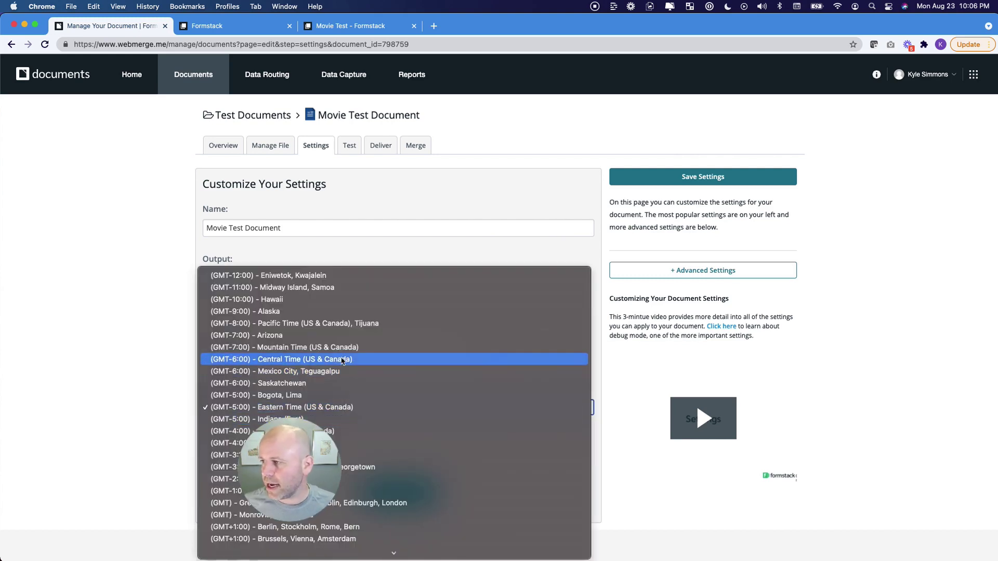
click(343, 361)
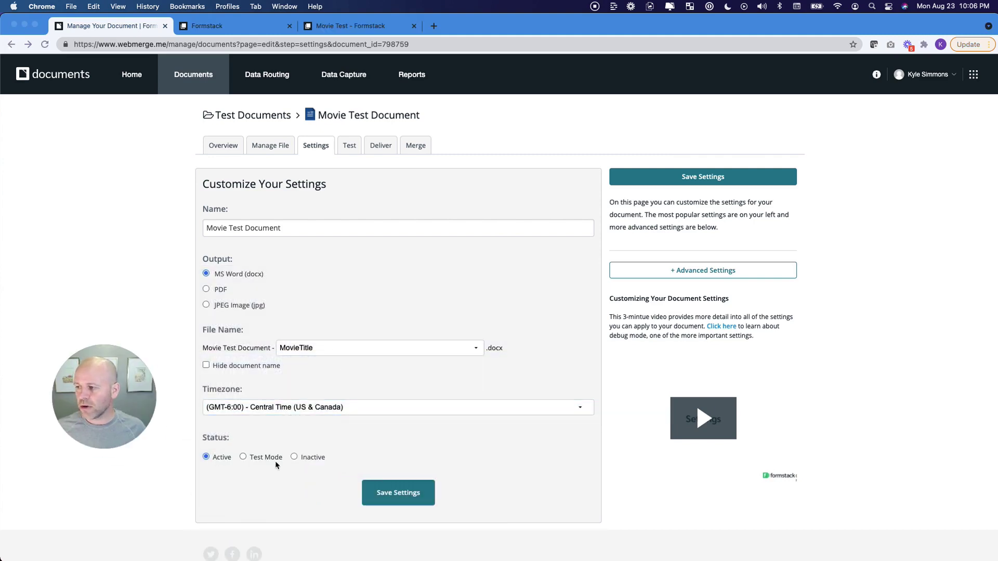
Set the document's status to Test Mode to view its debugging option, and set it back to Active
click(242, 458)
click(243, 458)
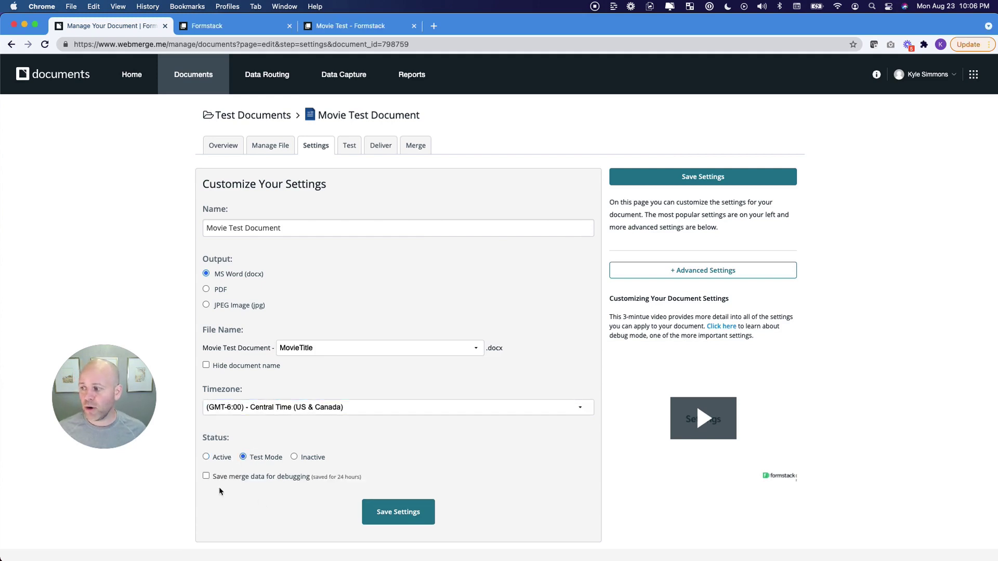
click(206, 457)
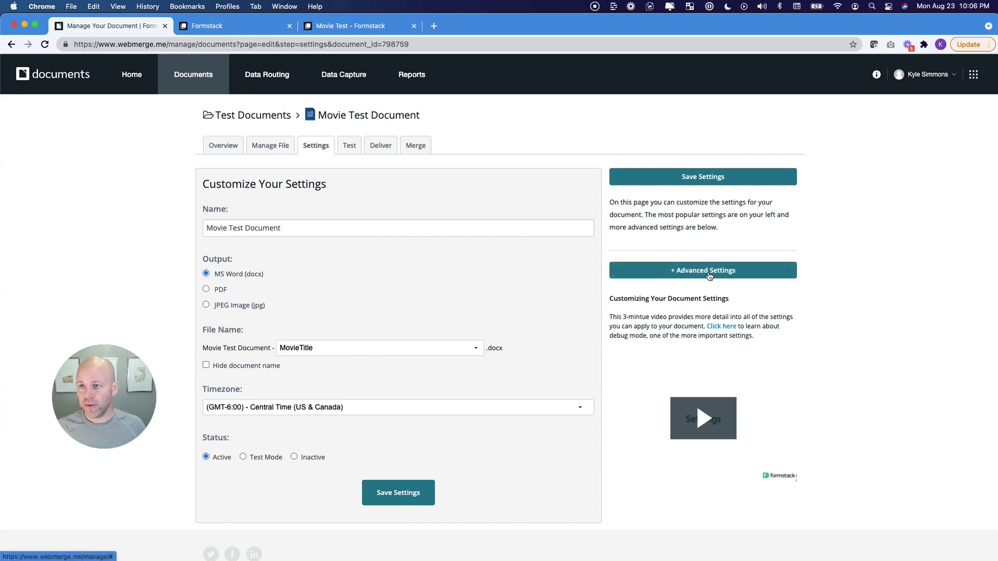
Enable the advanced setting Use Field Map for custom integrations, save the settings and open the field map
click(709, 275)
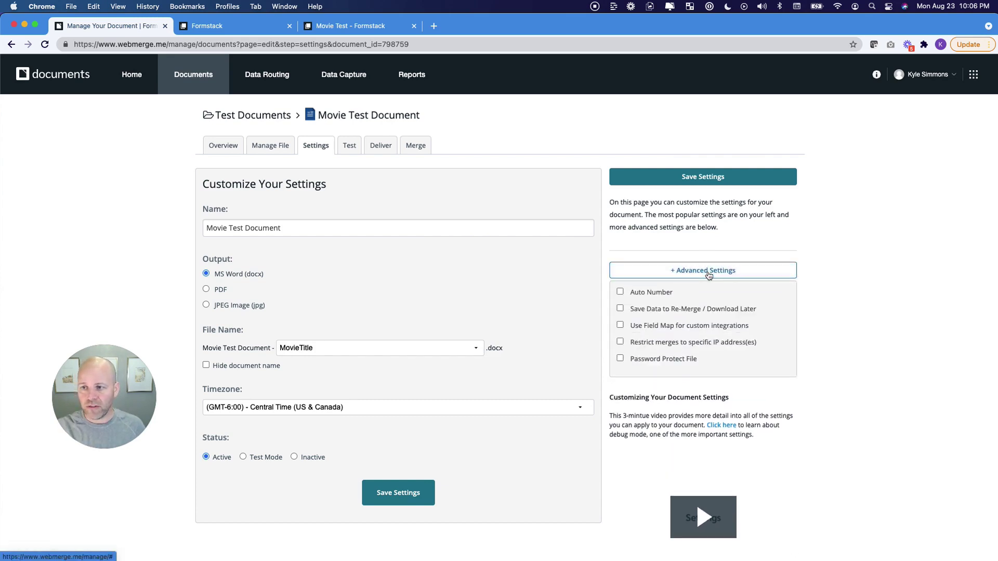
click(622, 327)
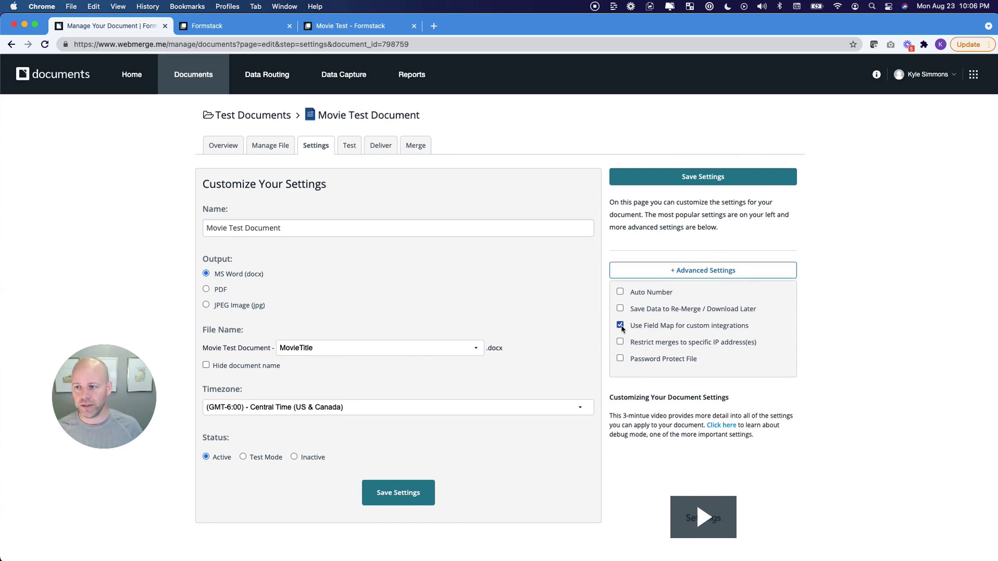
click(410, 495)
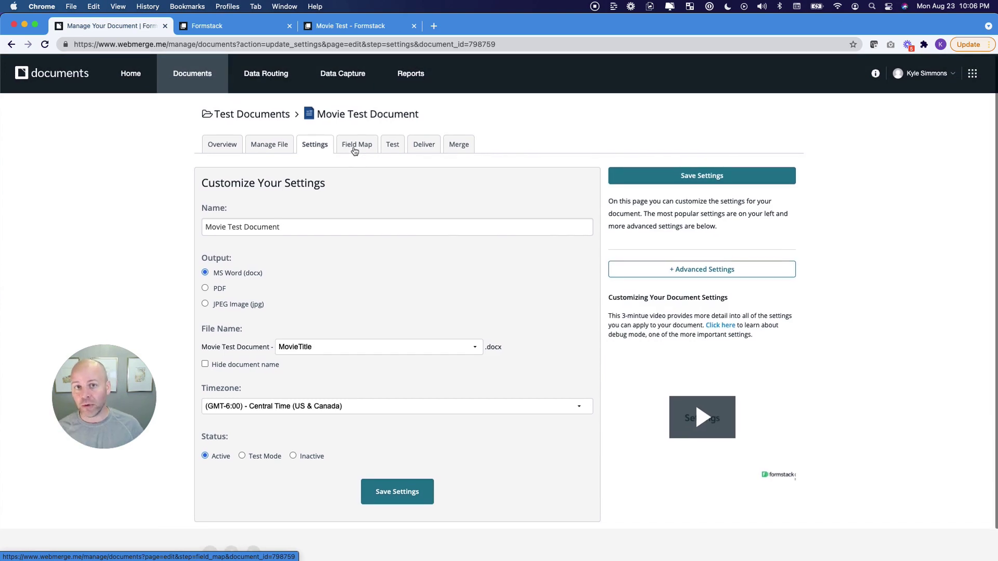
click(356, 147)
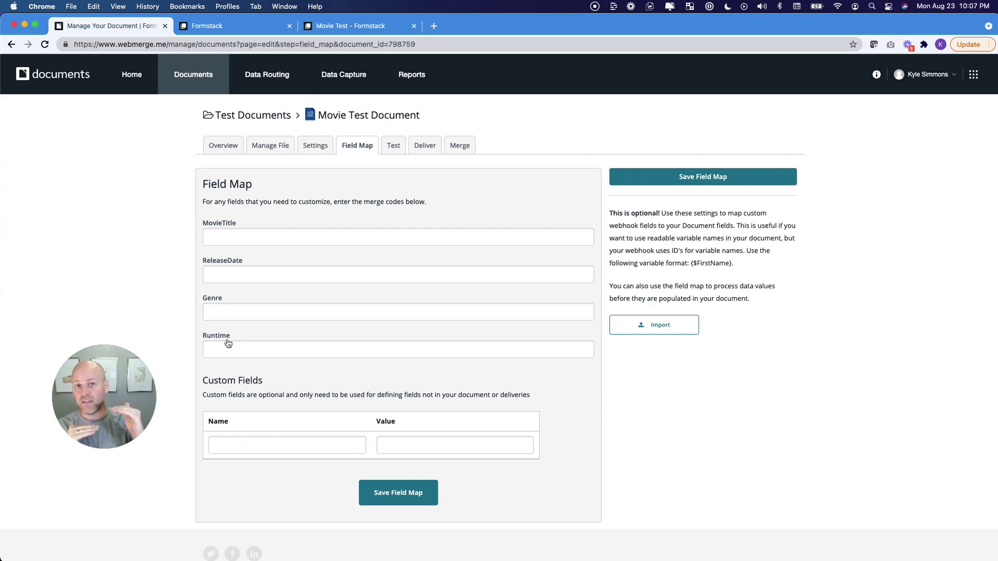
Add a {$Director} merge field below the runtime line in the online editor, close it and view the updated field map
click(281, 149)
click(427, 262)
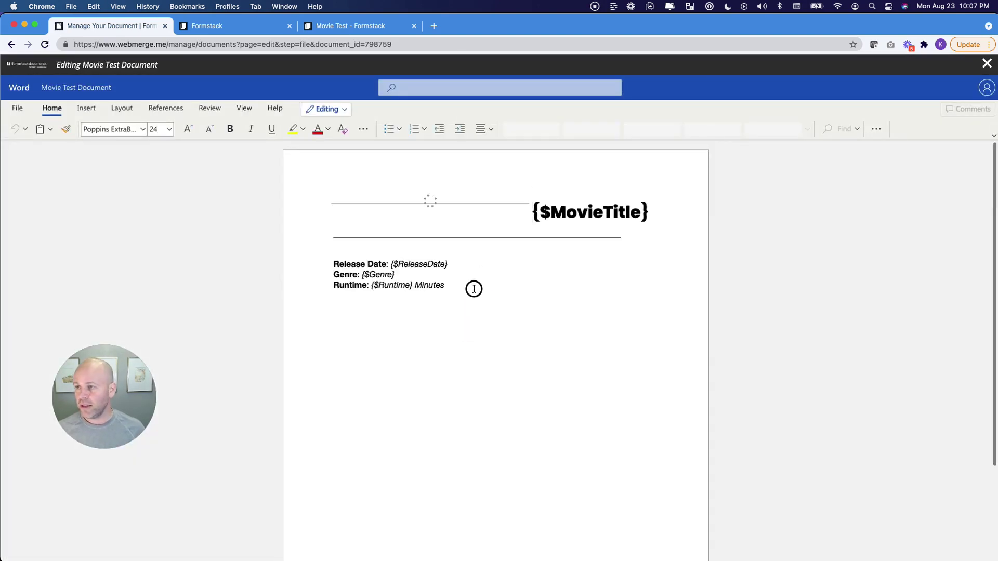
click(474, 289)
text({$Dir)
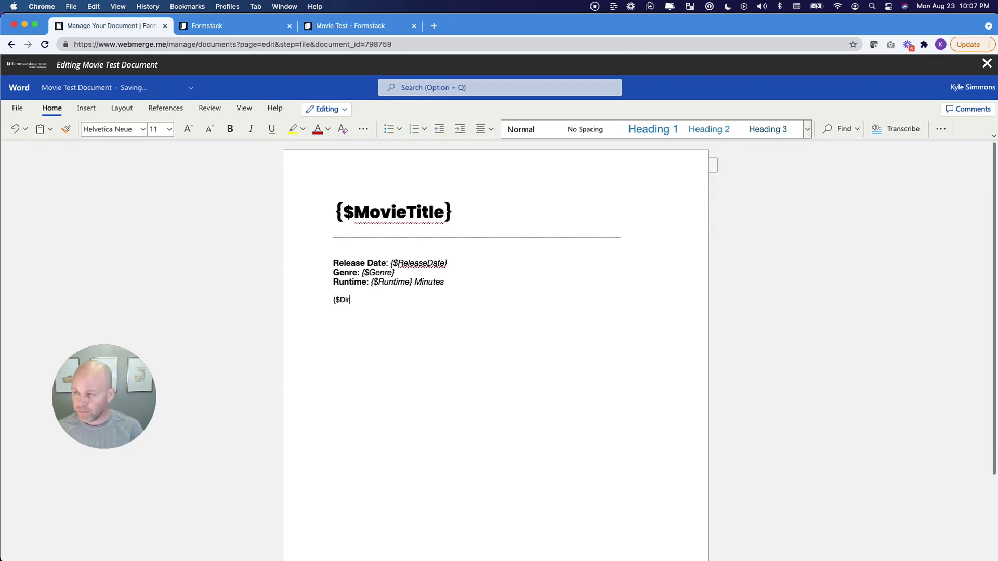
text(ector})
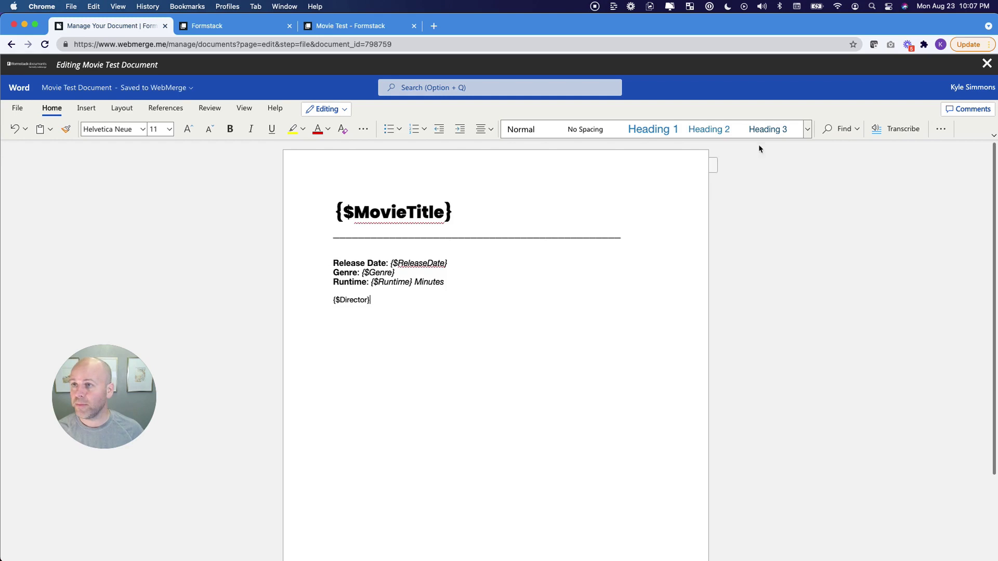
click(851, 229)
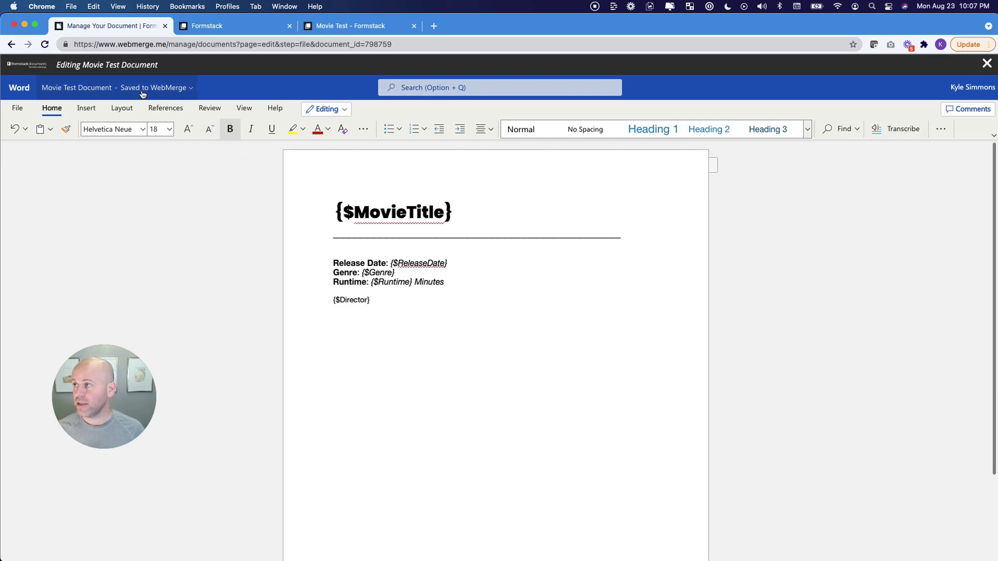
click(987, 64)
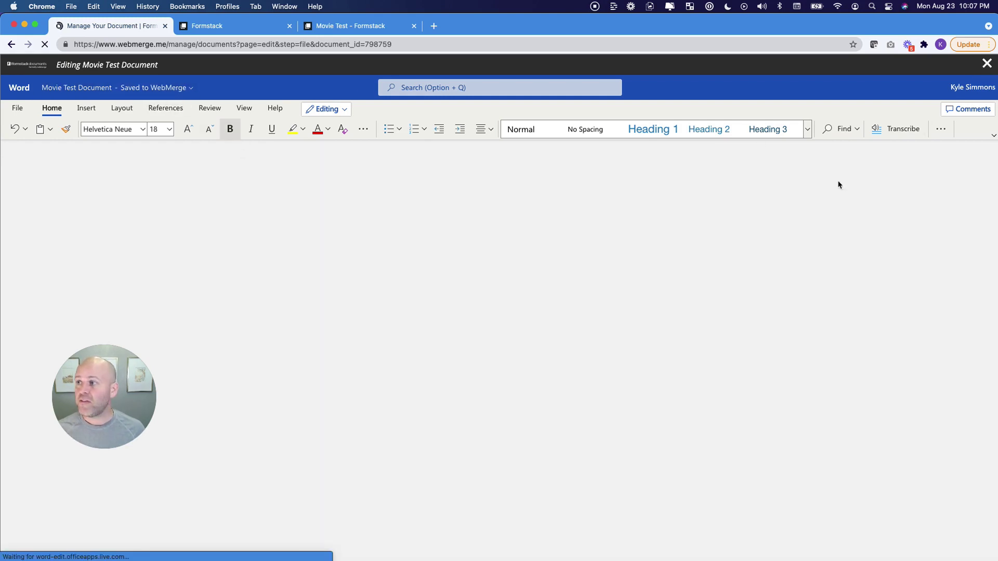
click(358, 146)
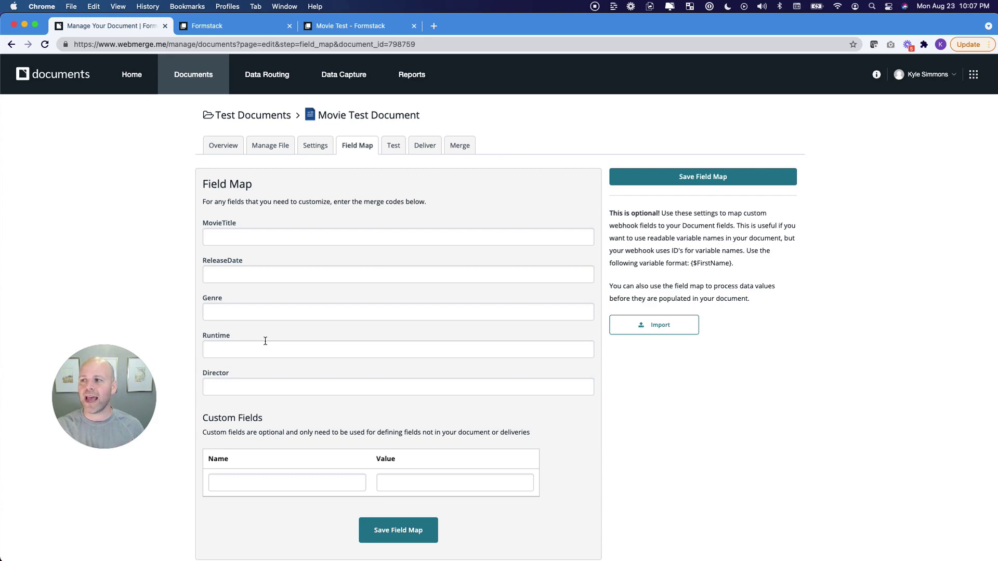
Delete the {$Director} merge field from the document in the online editor and close the editor
click(286, 150)
click(439, 257)
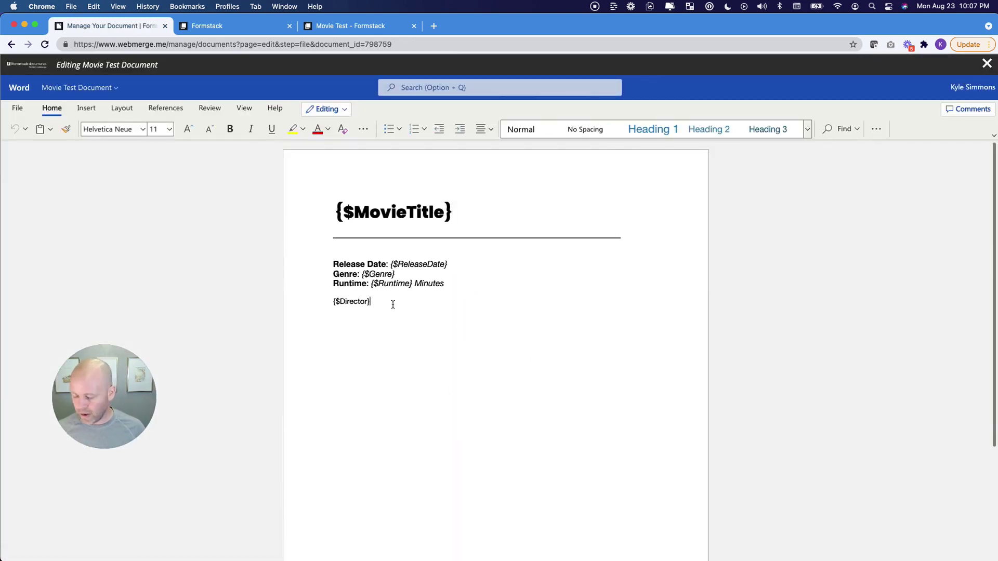
triple_click(393, 305)
key(BackSpace)
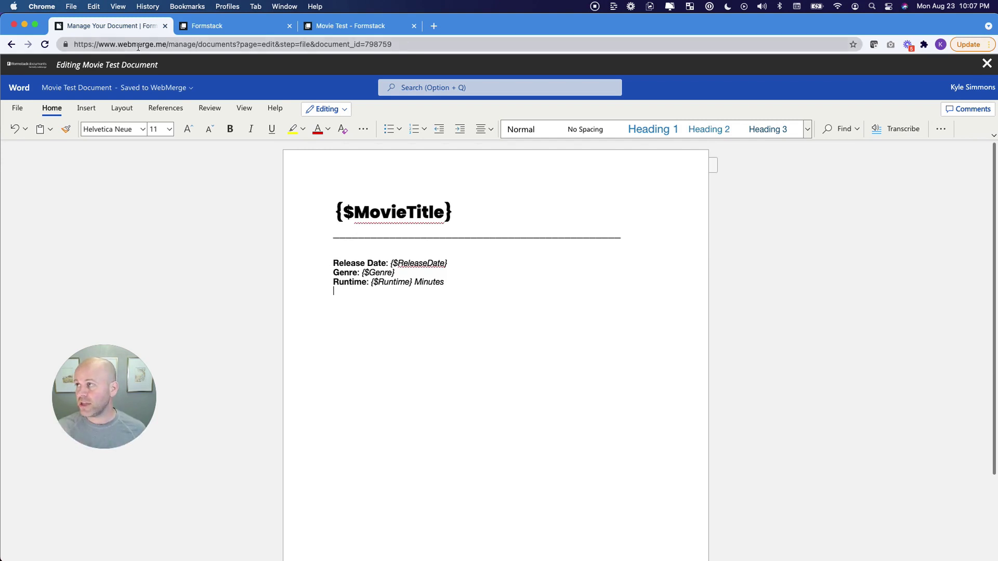
drag(117, 44, 156, 44)
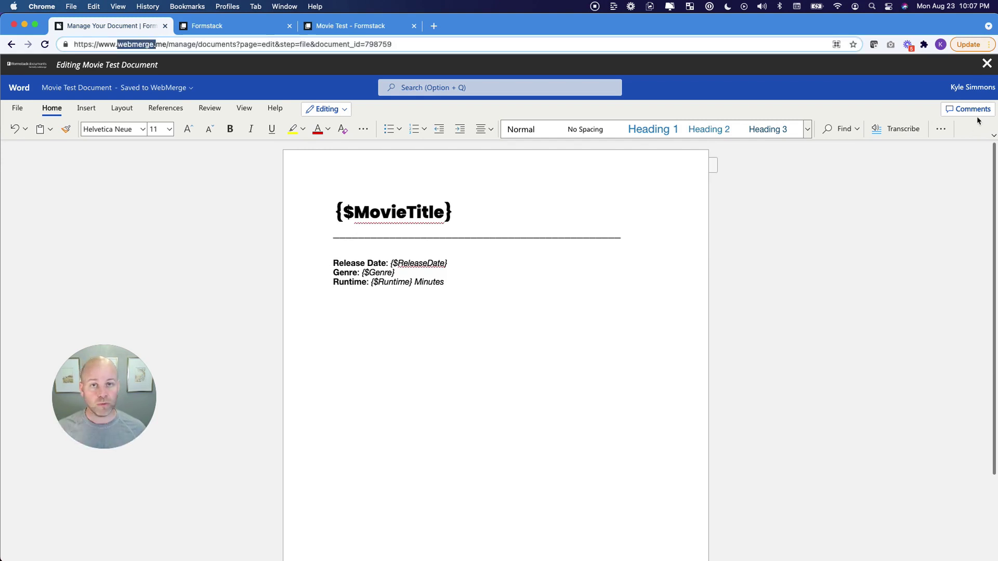
click(987, 63)
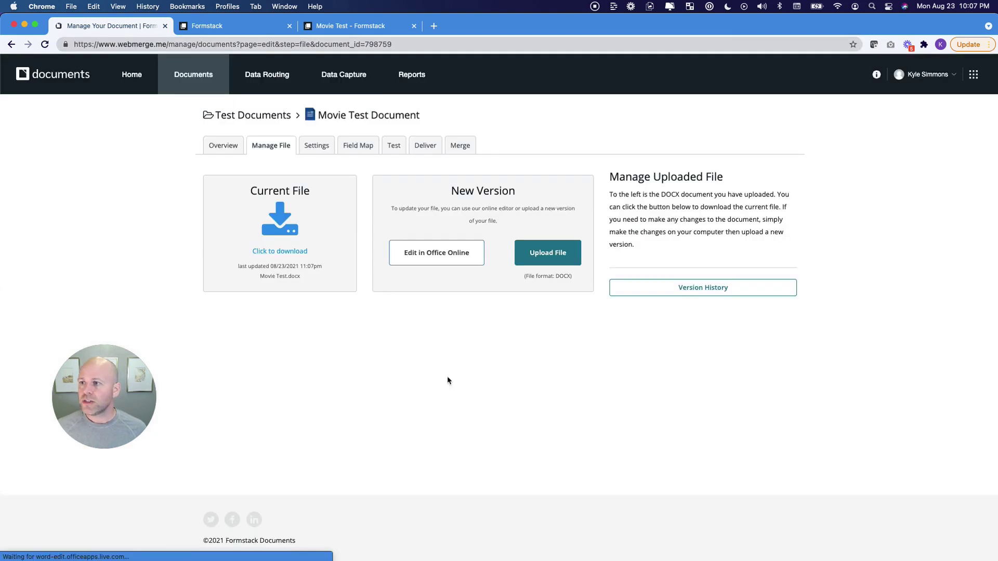
Check the document's field map and its test form
click(362, 146)
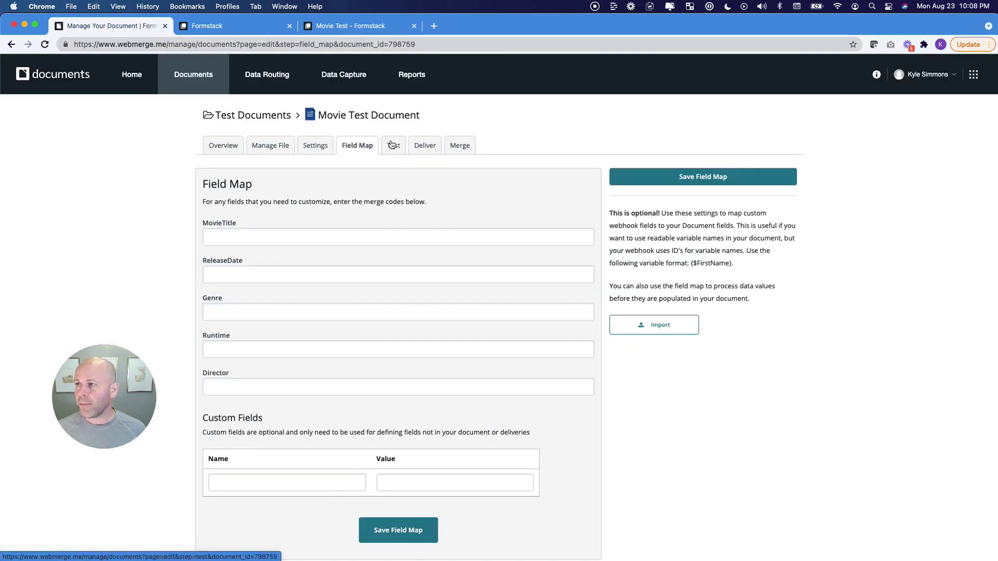
click(393, 145)
click(291, 238)
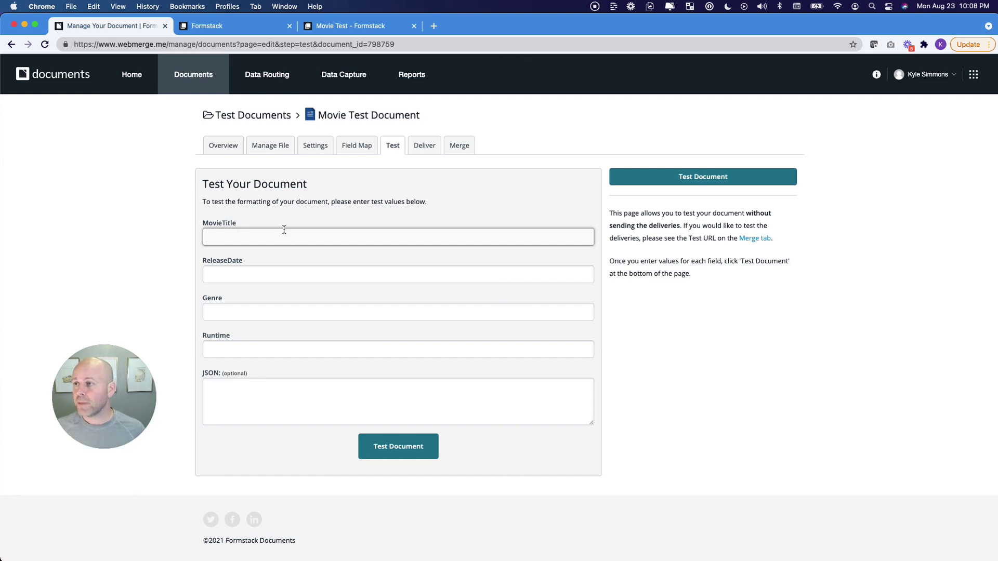
Review the email delivery's recipient and message settings, and view the document's merge options
click(424, 148)
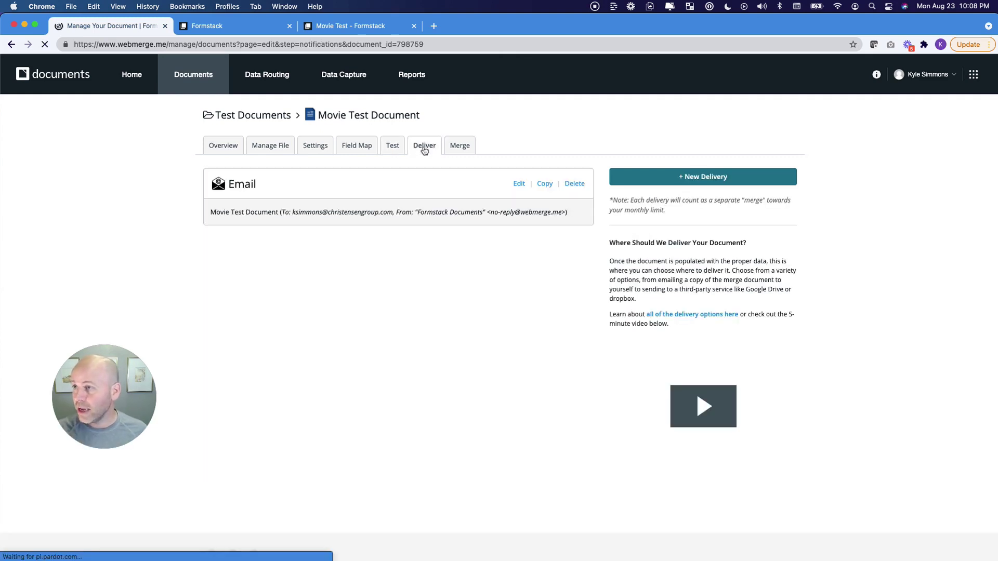
click(519, 184)
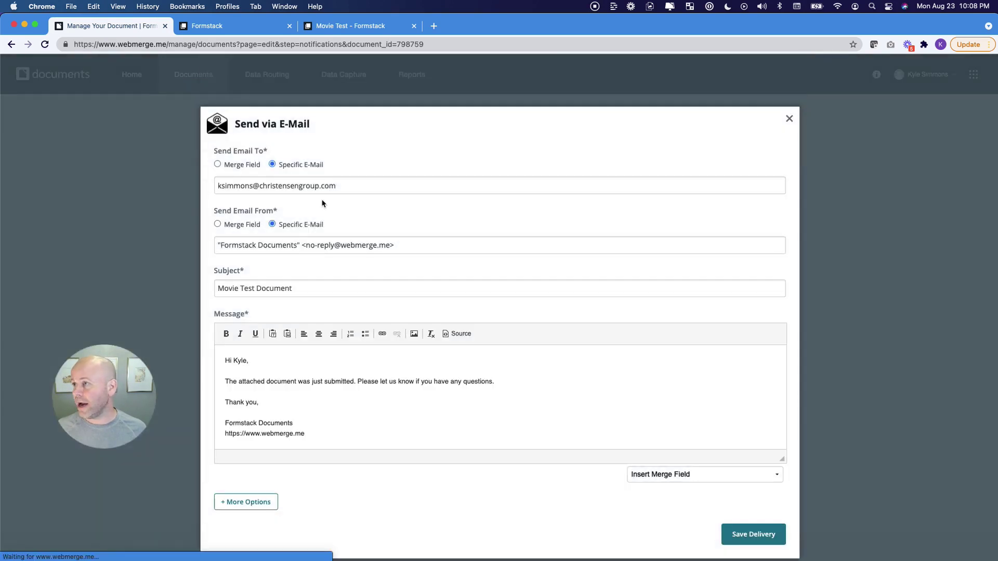
click(338, 187)
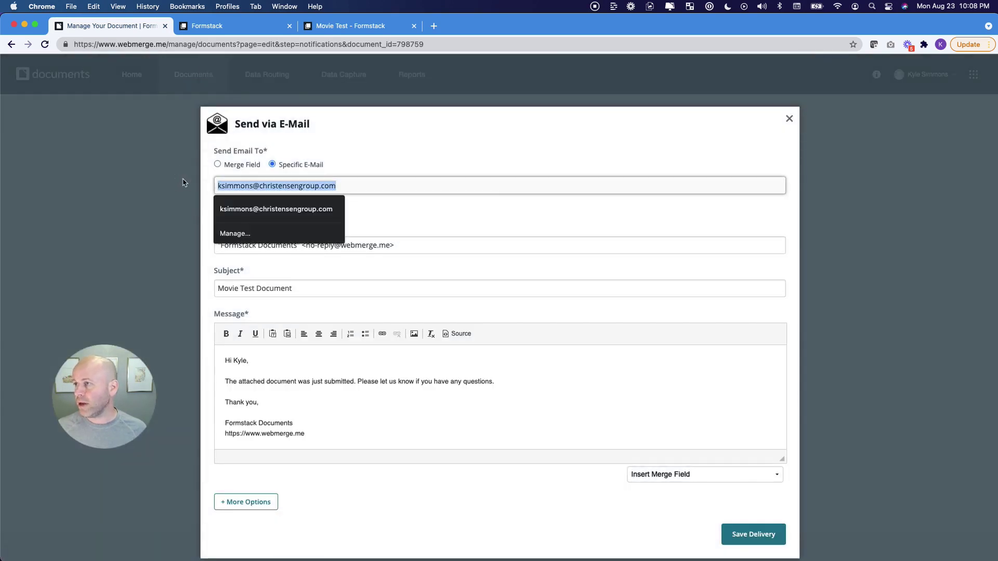
click(369, 154)
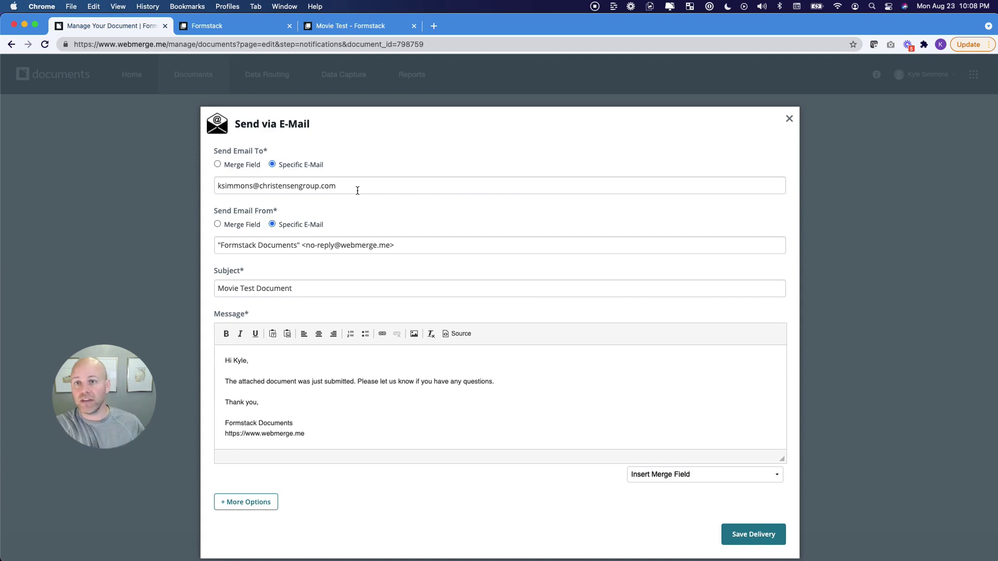
click(85, 272)
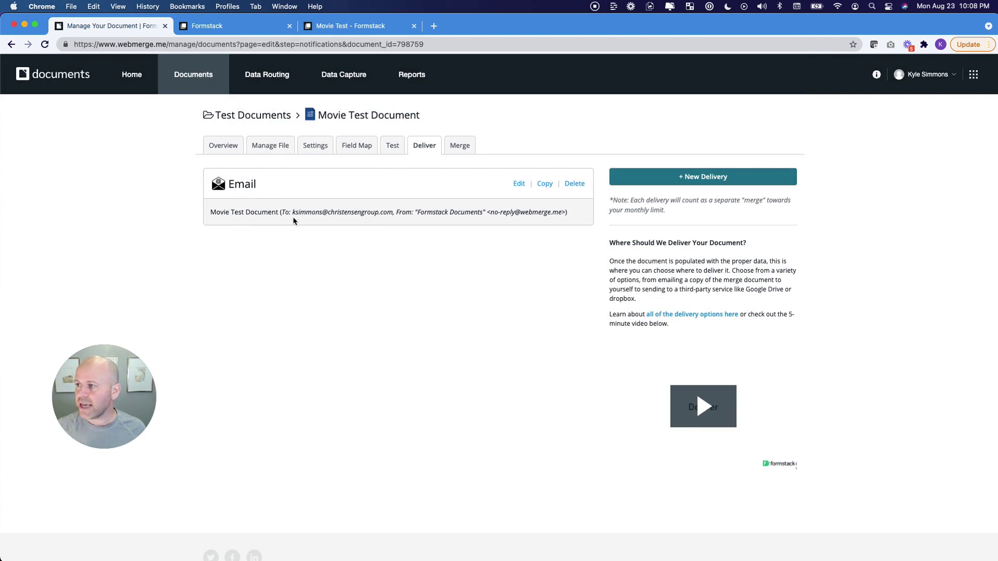
click(466, 151)
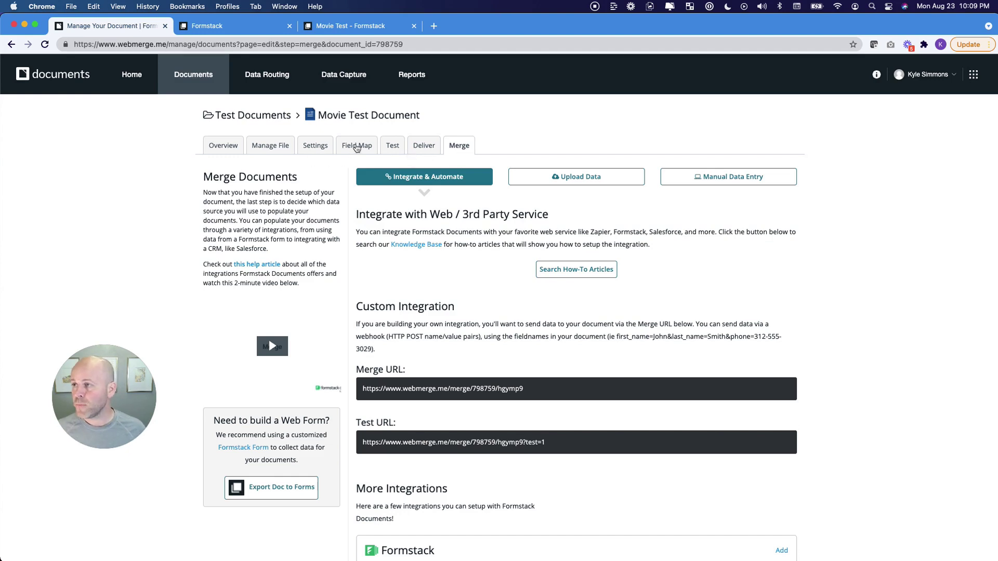
In the document's test form, enter Uncle Buck as the MovieTitle and August 16, 1989 as the ReleaseDate
click(391, 147)
click(273, 231)
text(Unc)
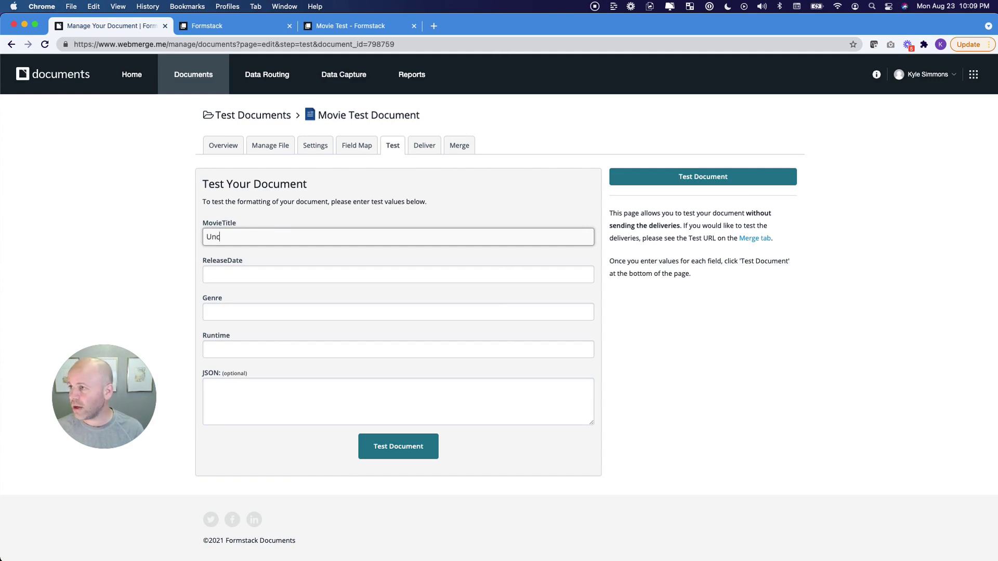
text(le Buck)
key(Tab)
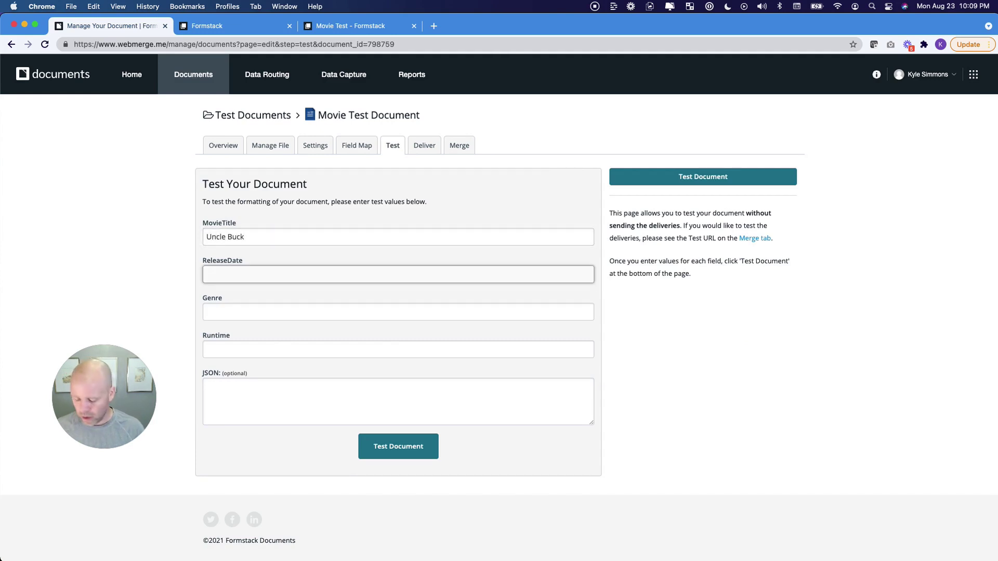
text(August 16, 19889)
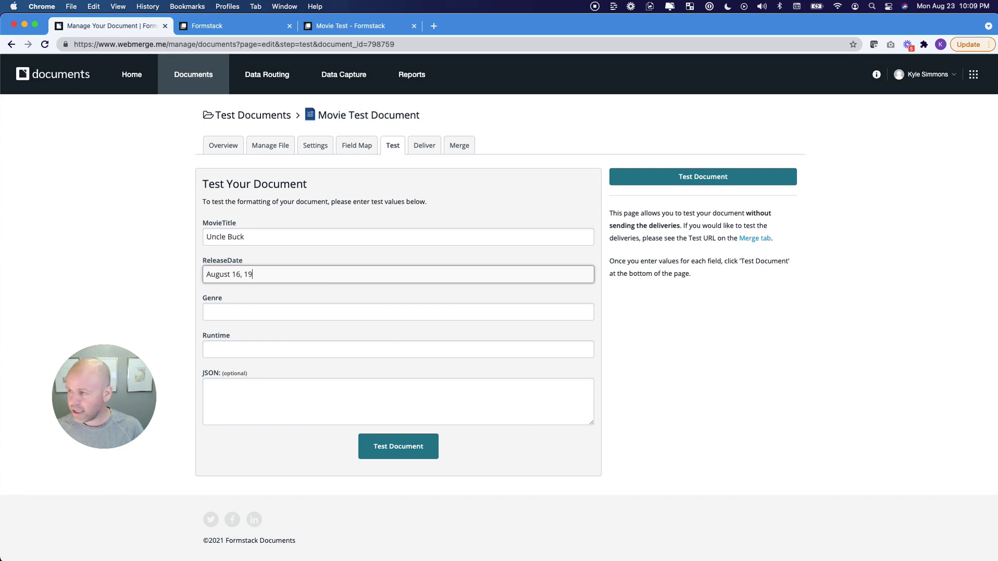
key(BackSpace)
key(BackSpace)
text(89)
key(BackSpace)
key(BackSpace)
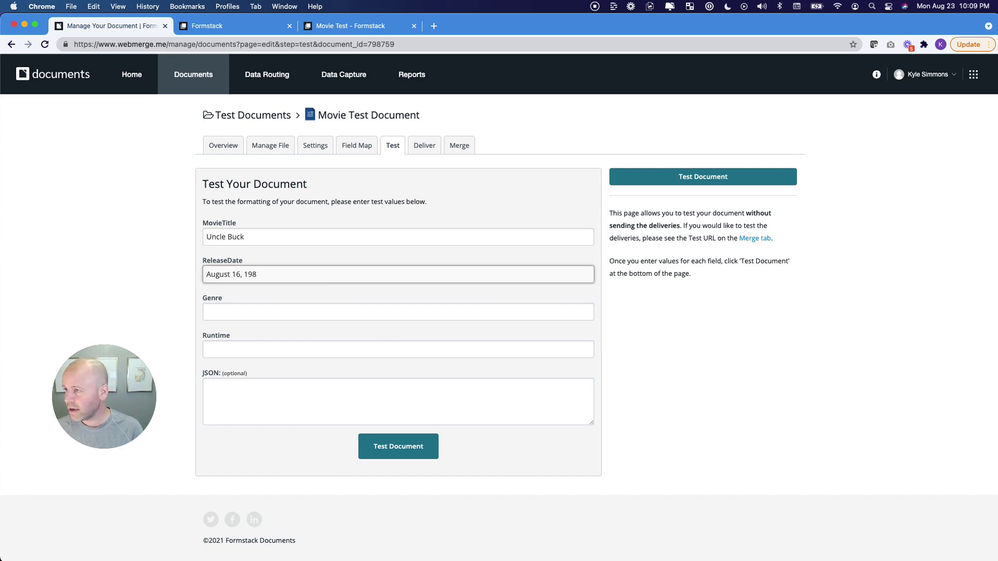
text(9)
Set the test Genre to Comedy and the Runtime to 99, and generate the test document
key(Tab)
text(Come)
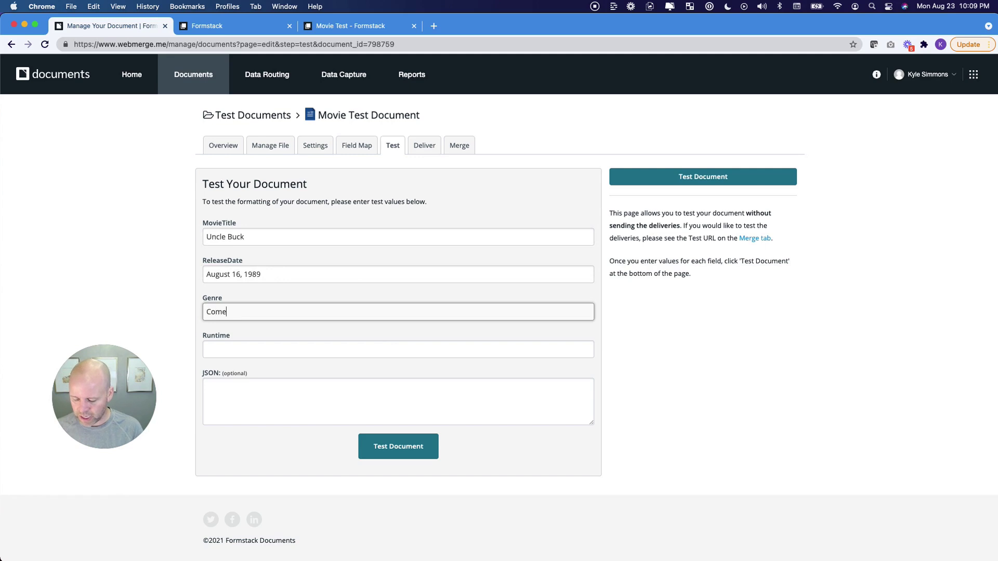
text(dy)
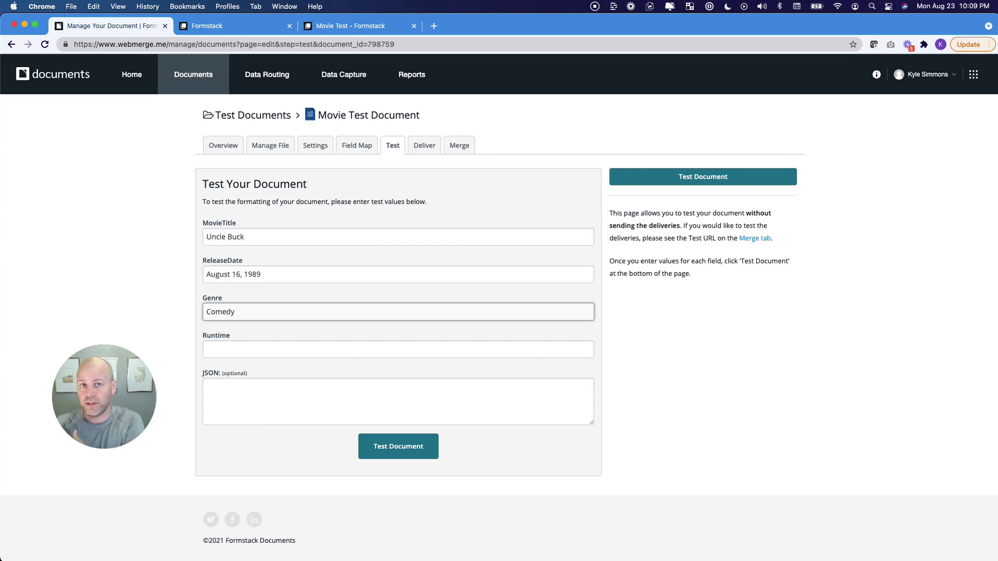
key(Tab)
text(99)
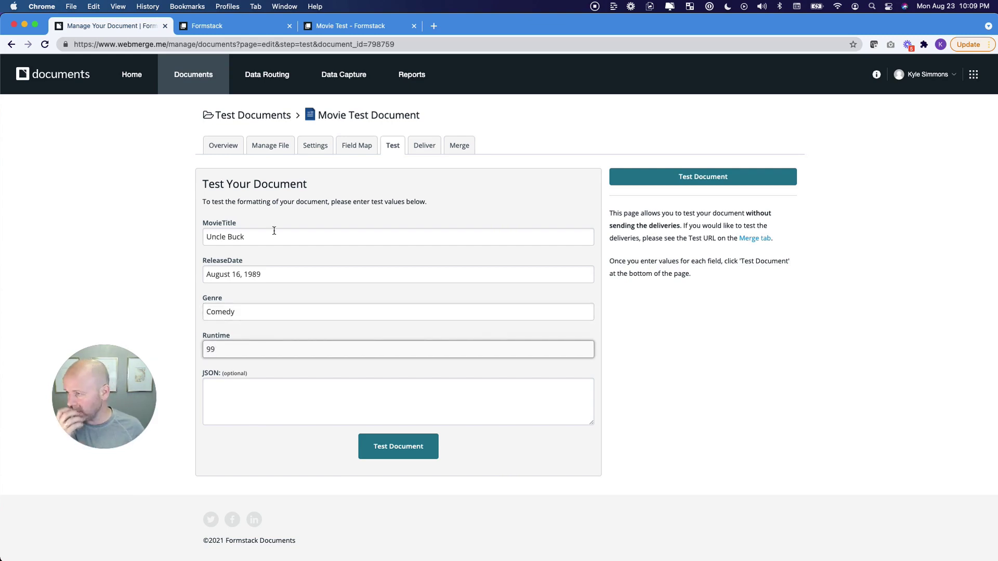
click(415, 453)
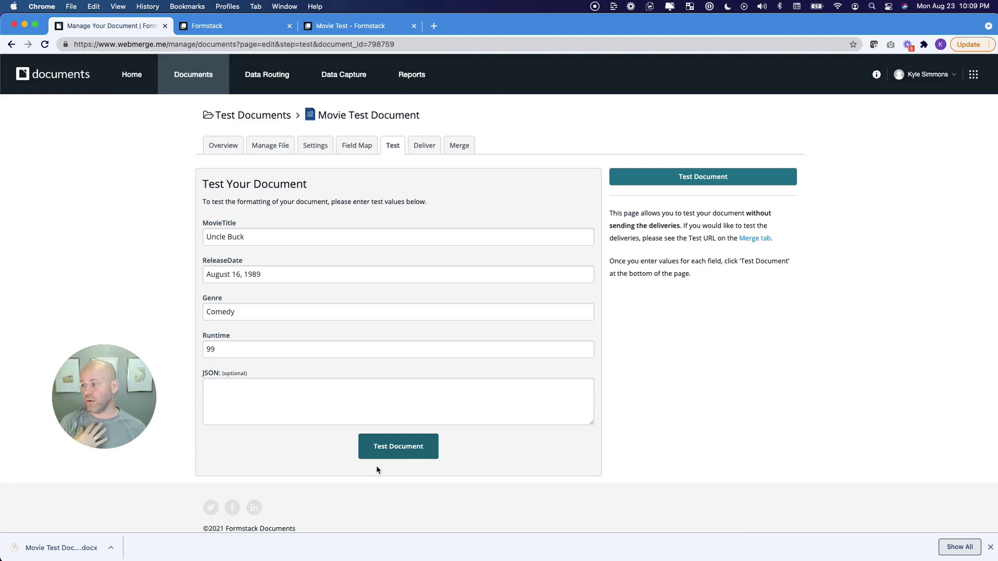
Open the generated test document in Pages, inspect the line directly below the title and close the document
click(48, 554)
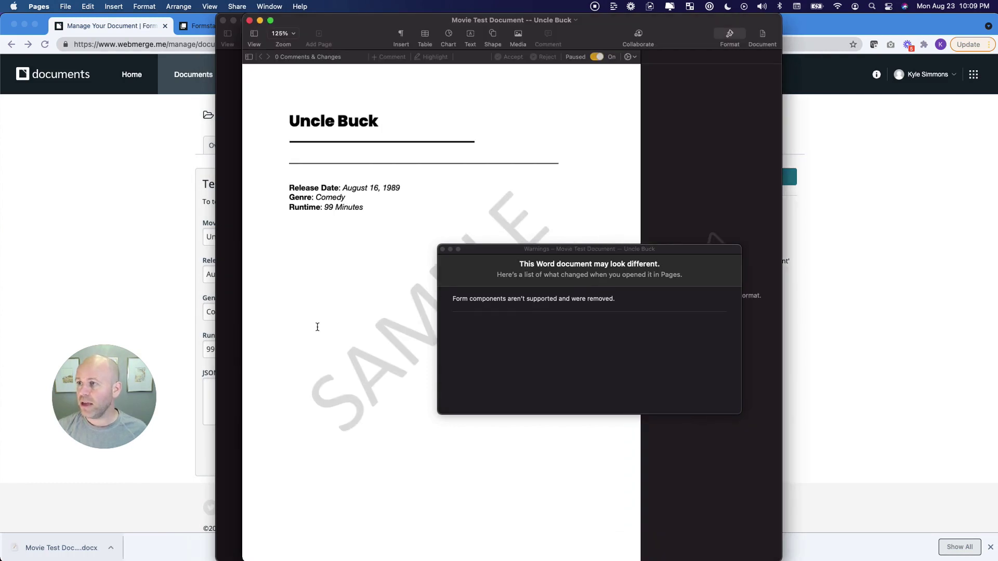
click(442, 250)
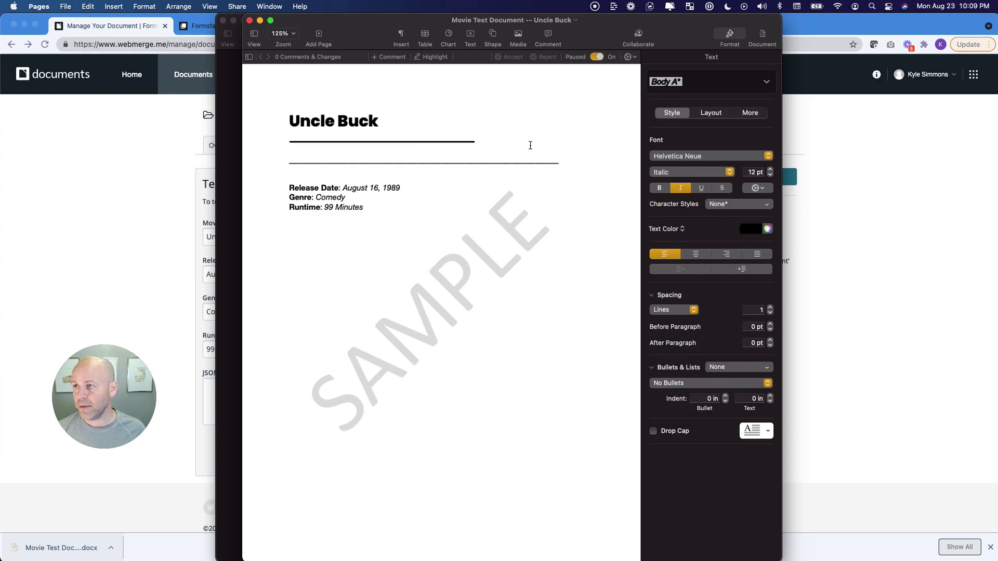
click(440, 142)
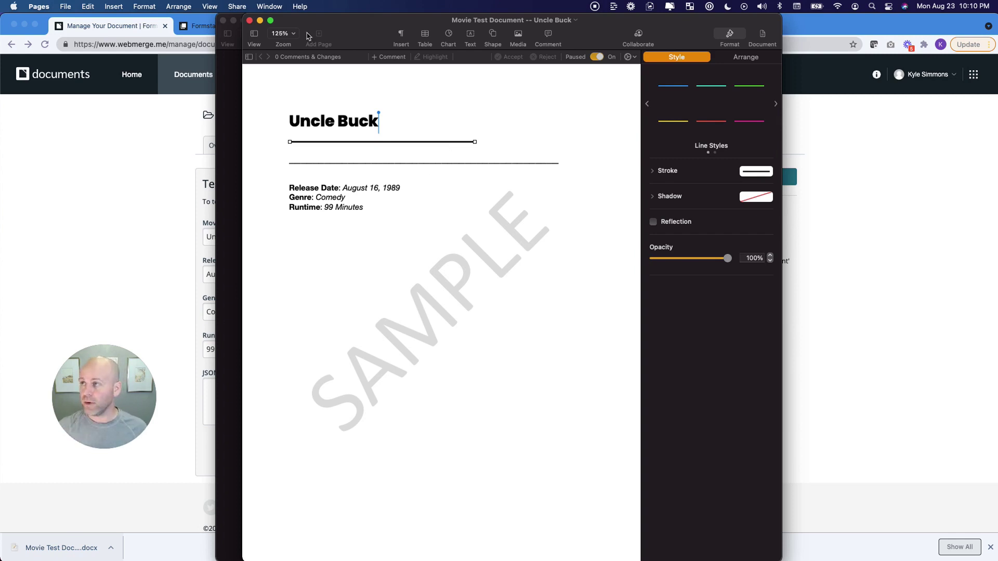
click(250, 21)
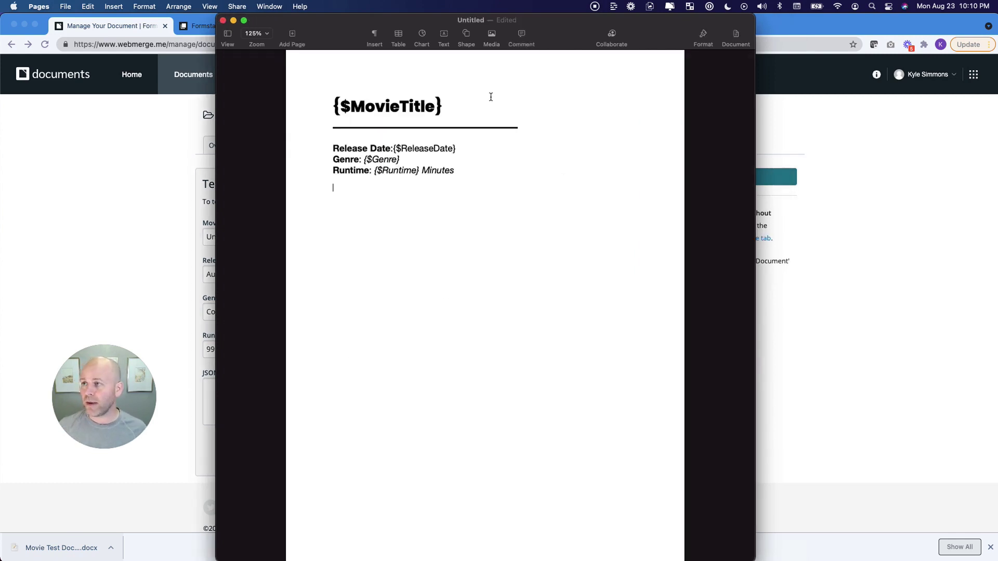
Replace the line shape below the {$MovieTitle} heading with a row of repeated underscores
click(495, 128)
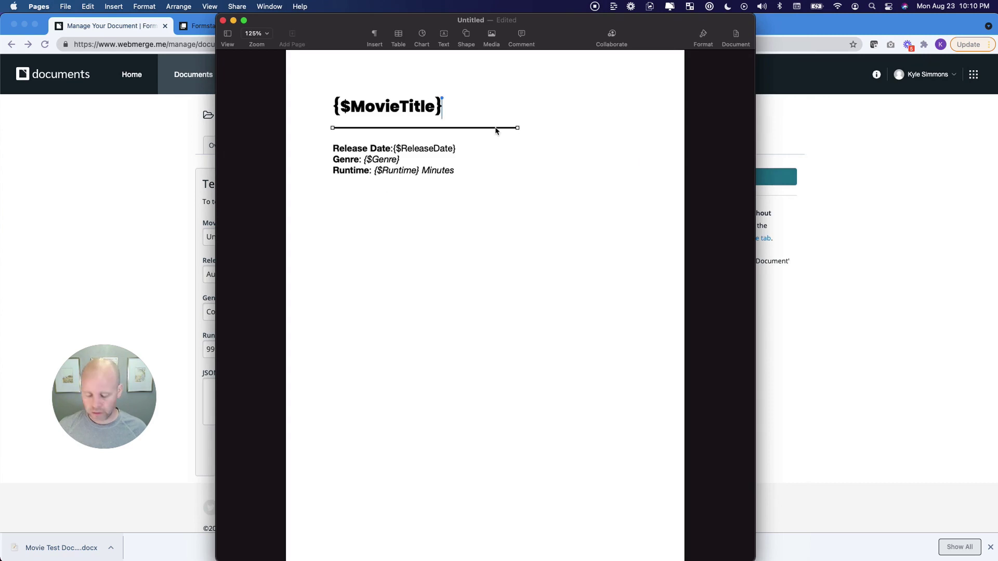
key(BackSpace)
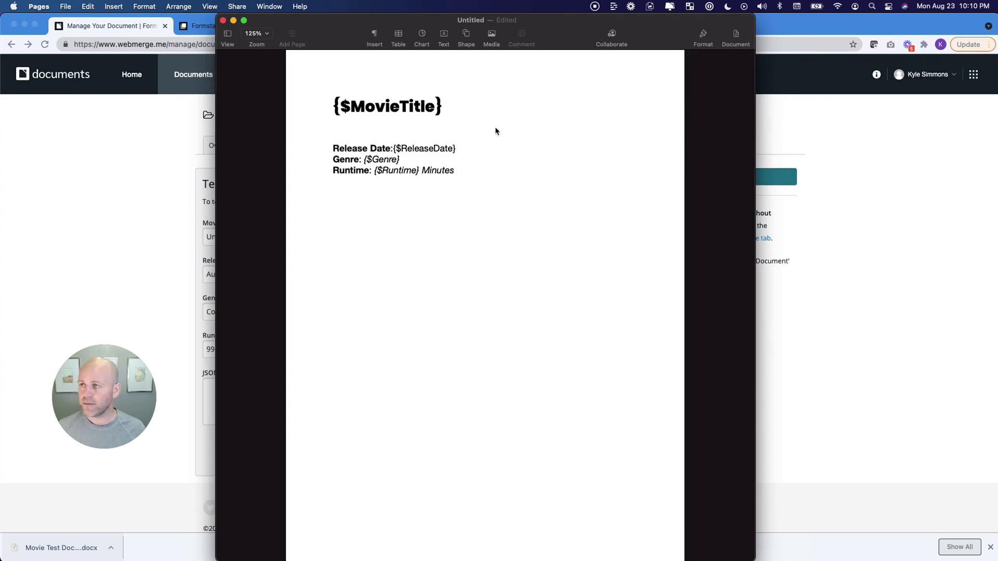
click(355, 133)
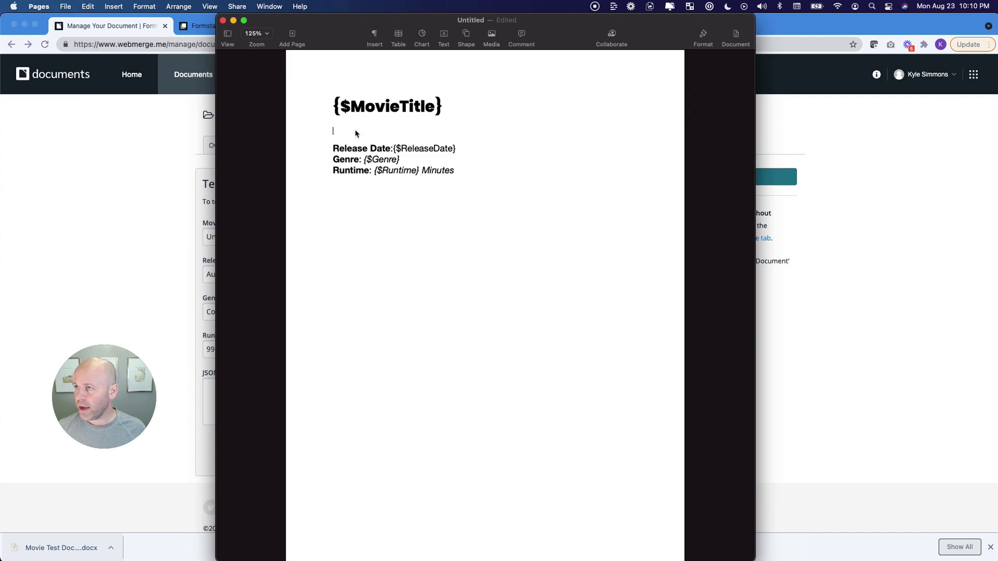
text(______)
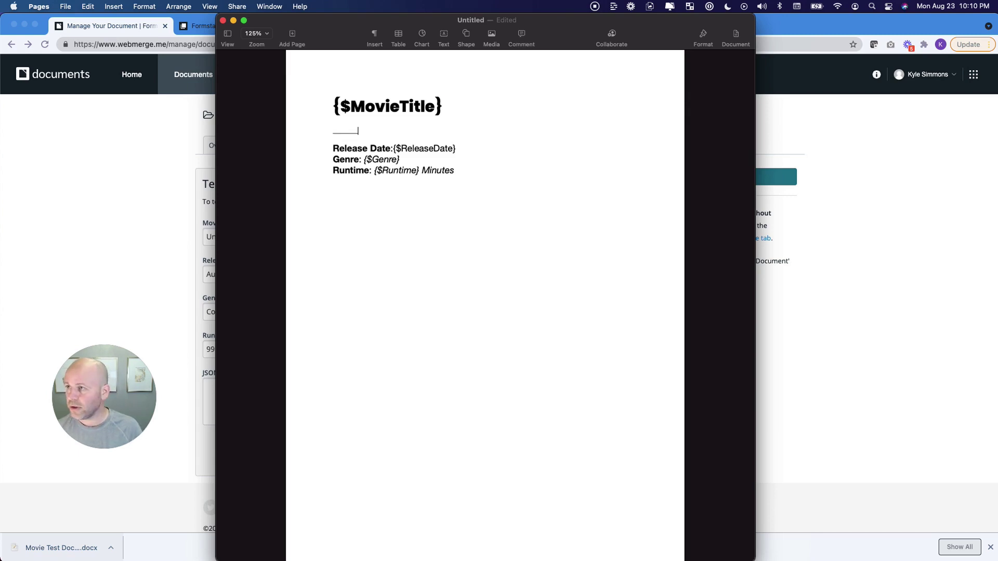
key(super+shift+Left)
key(super+v)
key(super+v)
key(super+v)
key(super+v)
key(super+v)
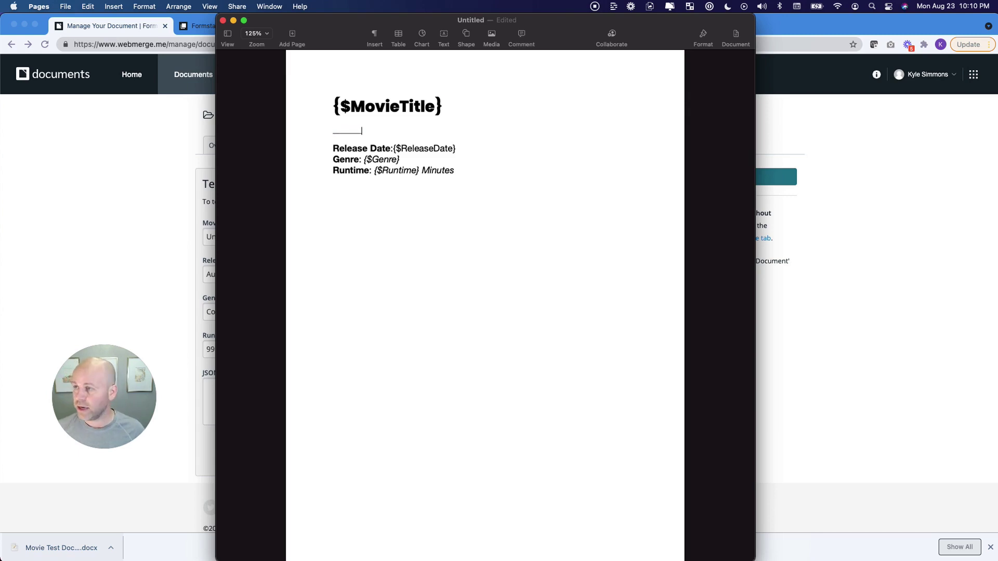
Join the underscore segments below the title into one continuous line and trim the excess from its end
key(super+shift+Left)
key(Left)
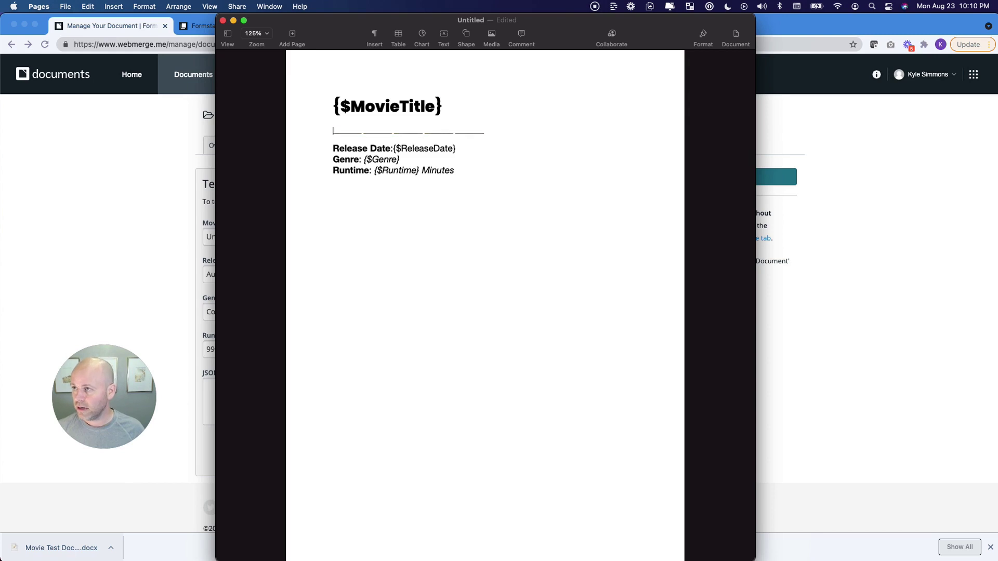
key(Right)
key(Right)
key(Right)
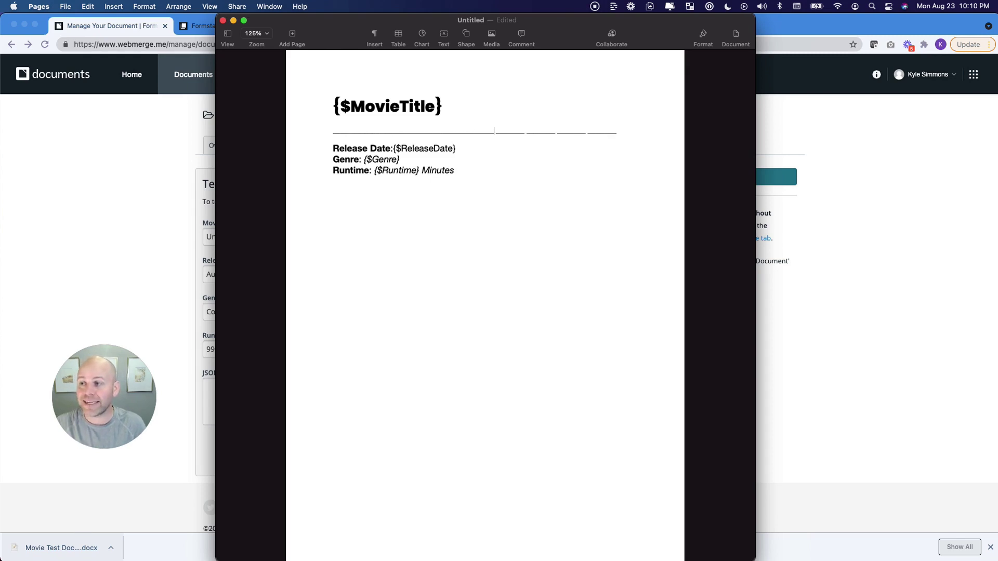
text(_____)
key(super+shift+Right)
key(BackSpace)
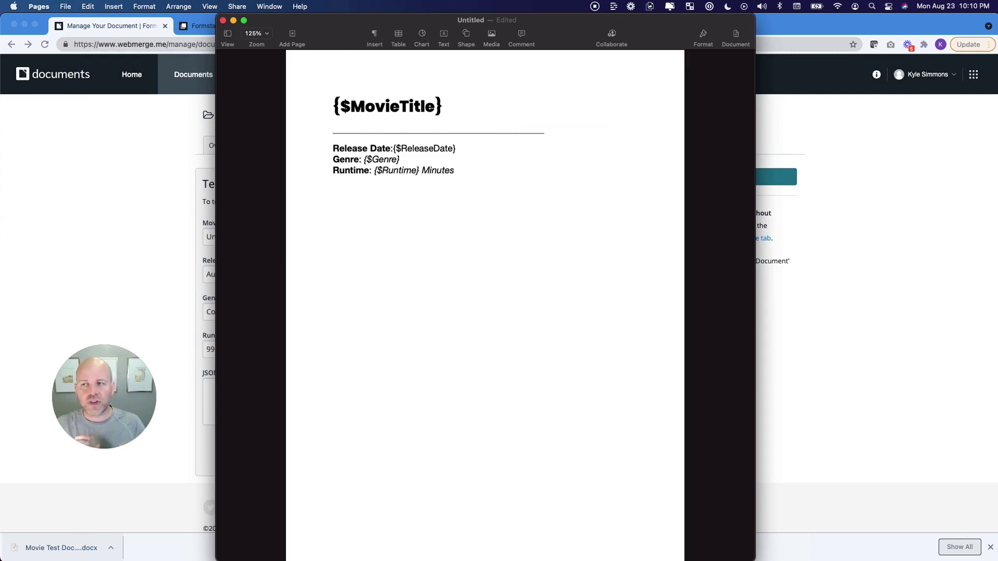
key(super+shift+Right)
key(BackSpace)
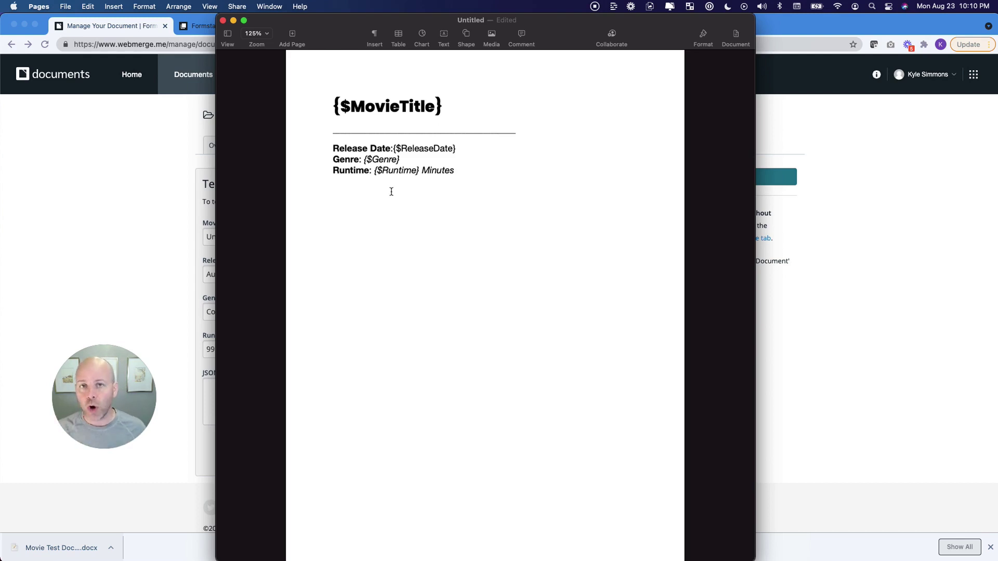
click(445, 212)
key(super+s)
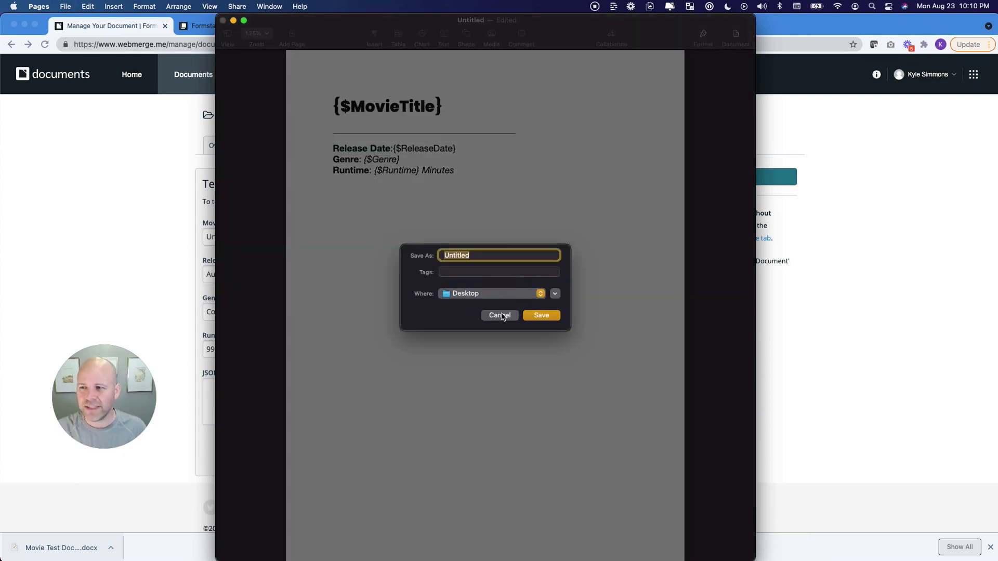
click(502, 317)
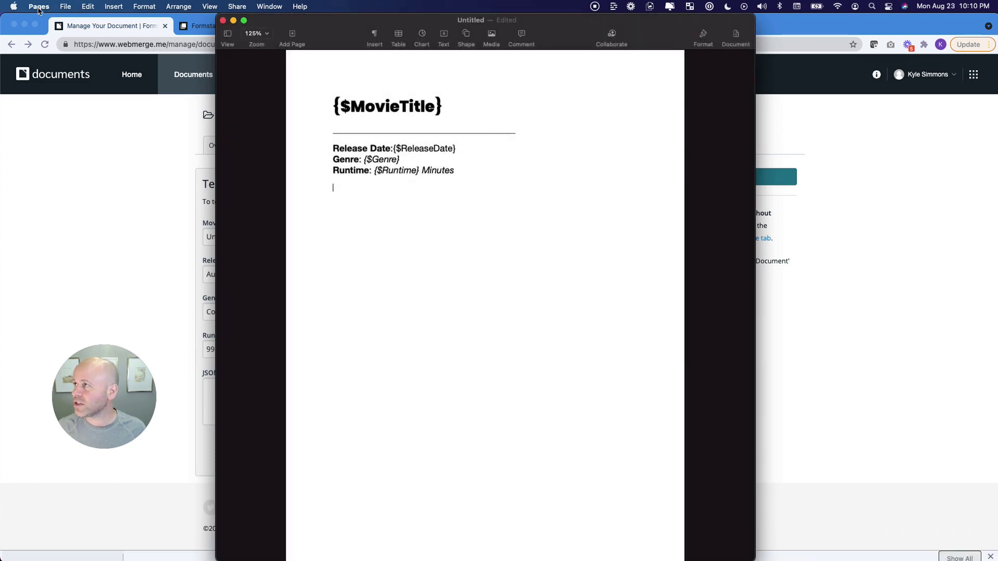
click(67, 6)
mouse_move(100, 130)
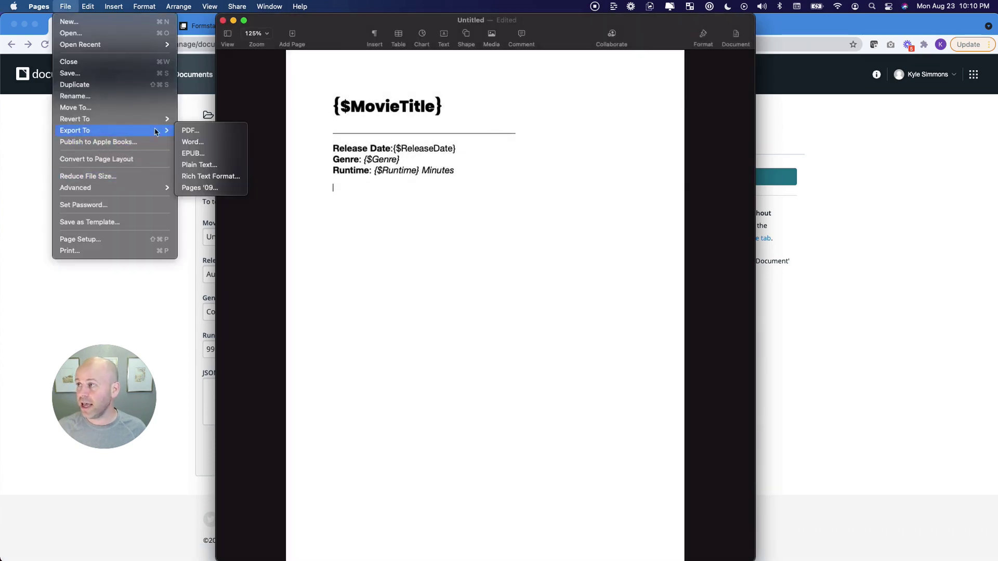
click(192, 151)
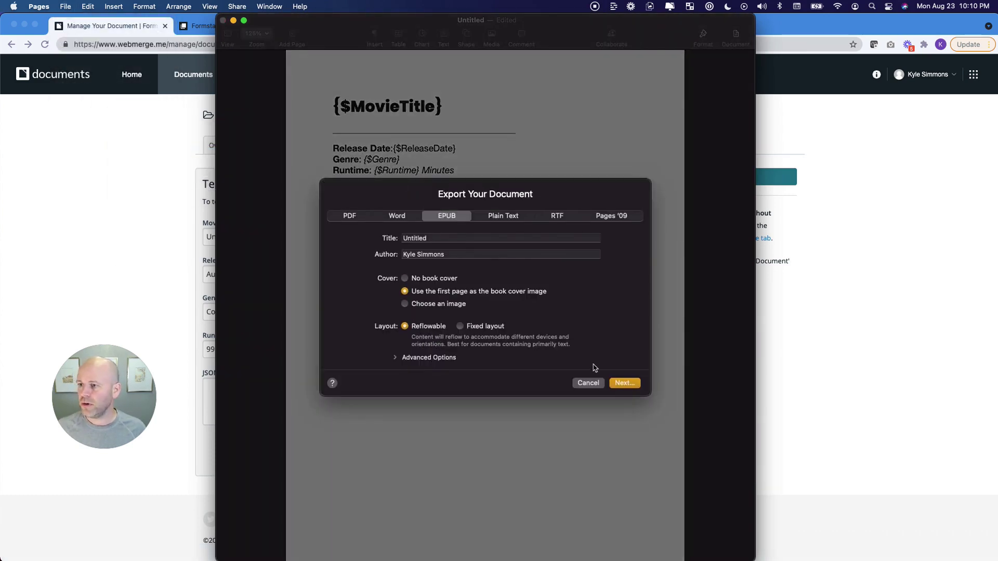
click(588, 383)
Export the revised template in Word format to the Desktop as Movie Test, replacing the existing file
click(66, 6)
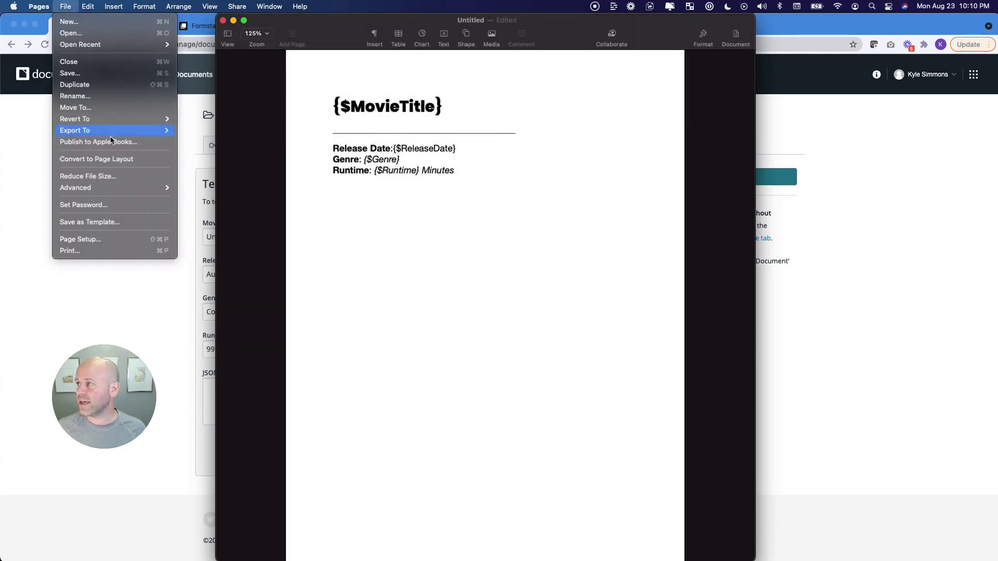
mouse_move(110, 131)
click(194, 139)
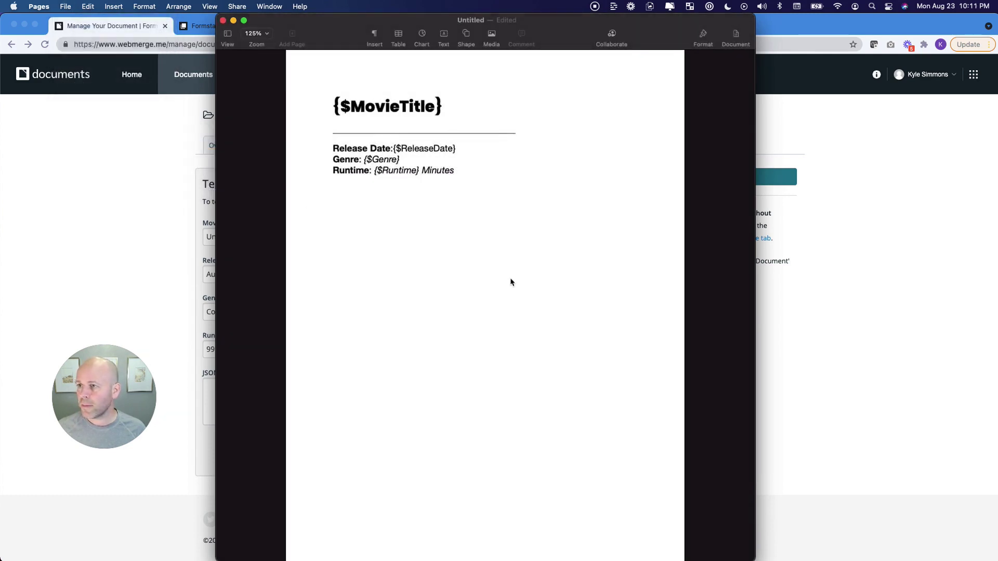
click(625, 383)
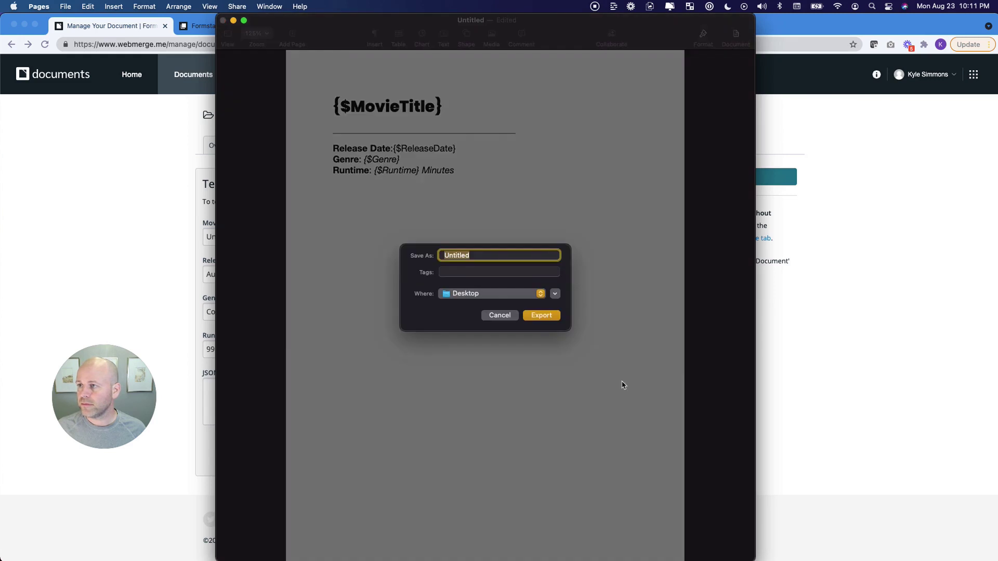
text(Movie Test)
key(Return)
click(515, 336)
Switch to Chrome and upload the Movie Test file from the Desktop as the new version of Movie Test Document
click(71, 190)
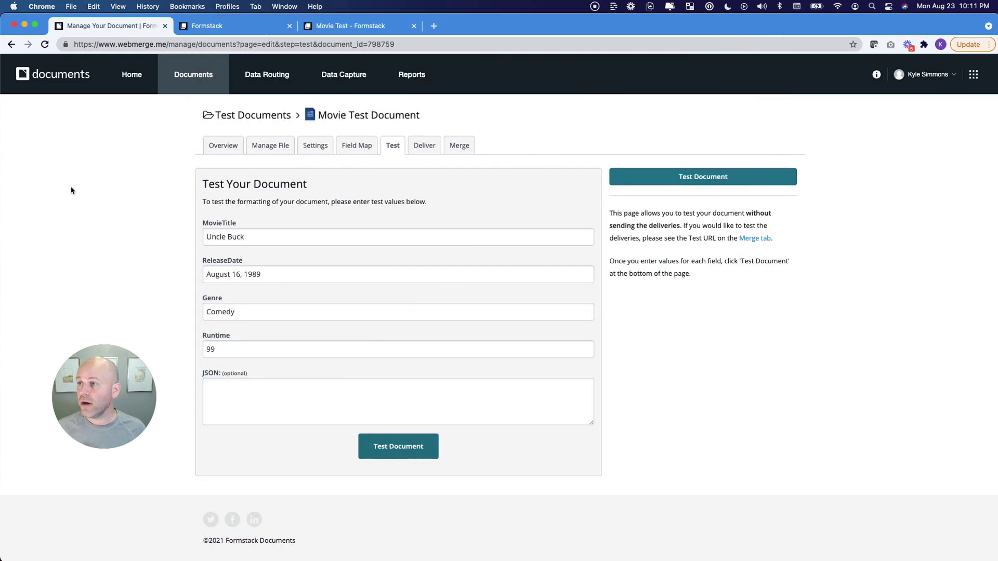
click(273, 147)
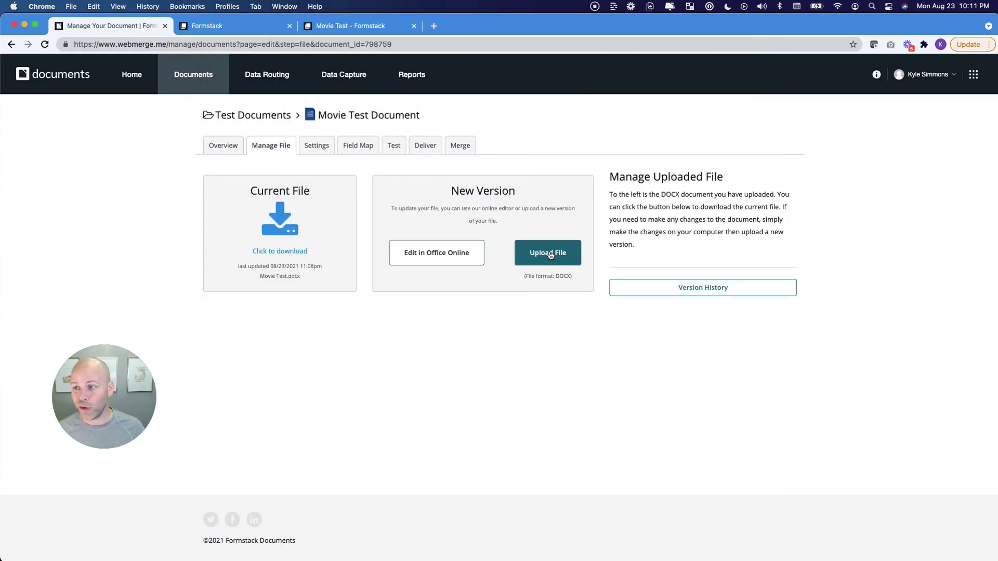
click(547, 255)
click(419, 217)
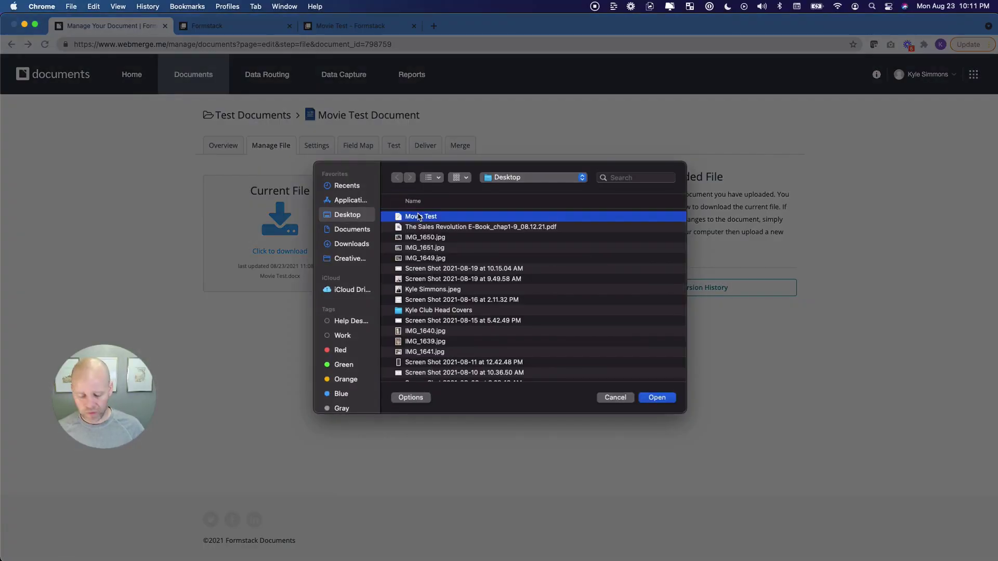
key(Return)
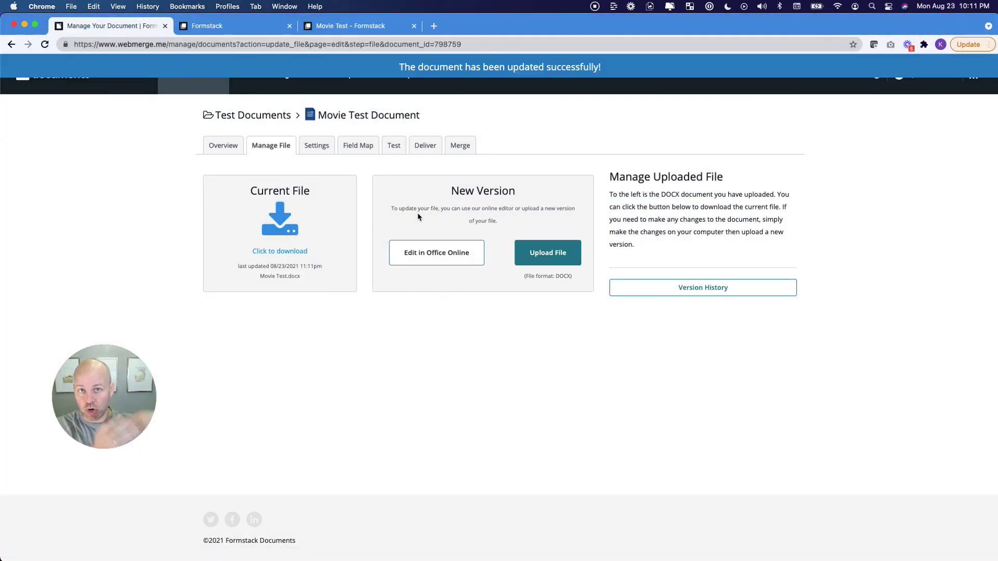
click(419, 244)
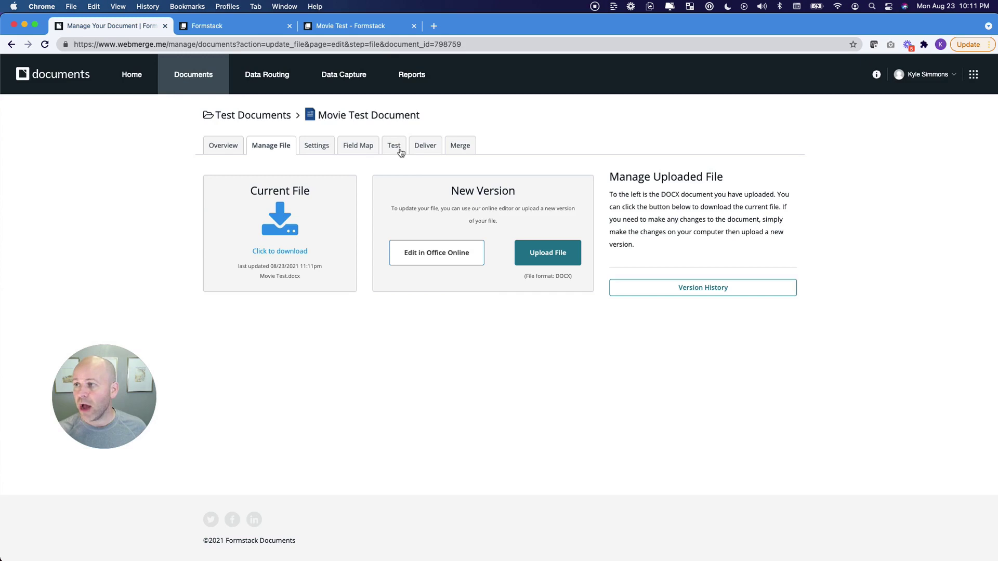
Generate the test document again with the existing test data and open it in Pages to check the line
click(399, 150)
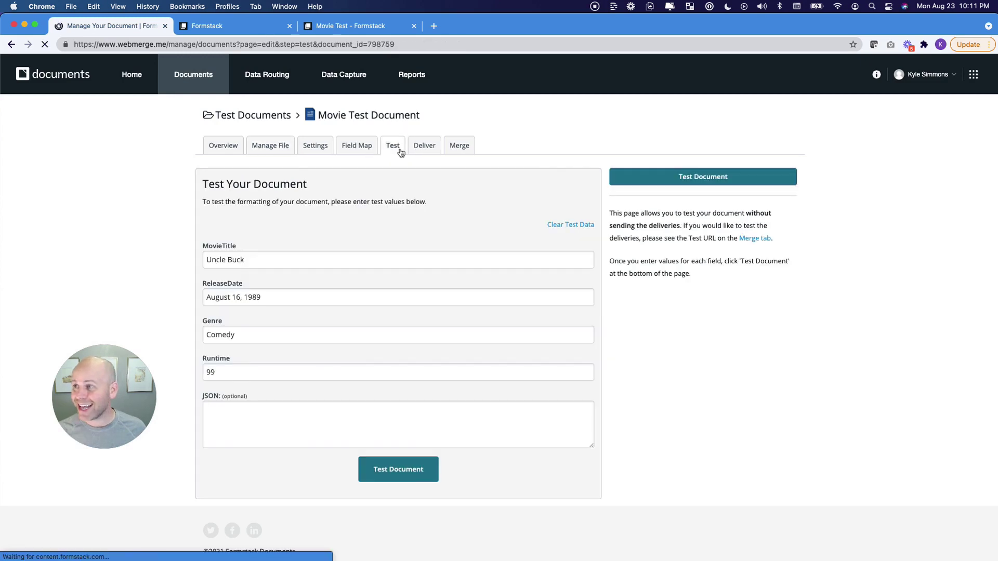
click(408, 479)
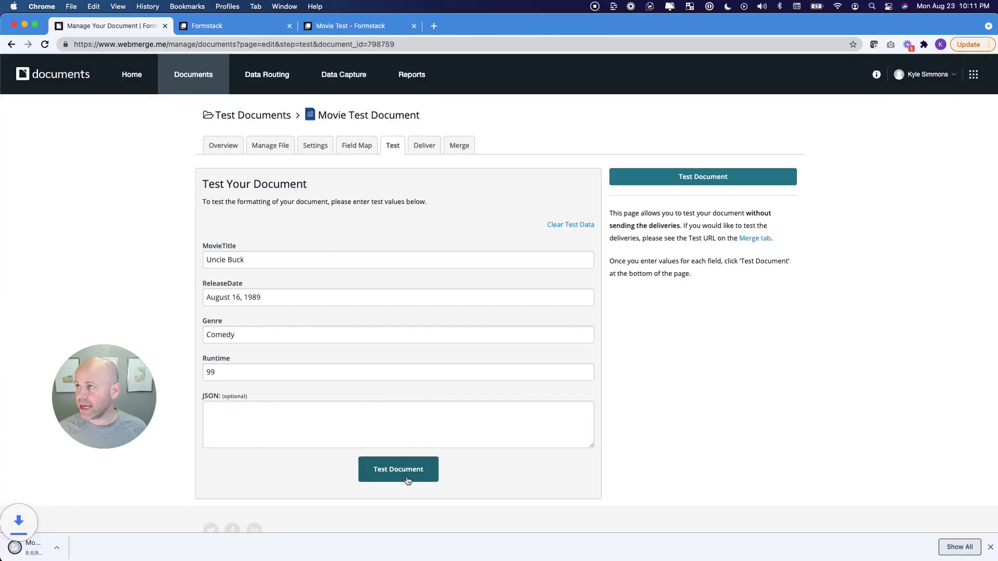
click(85, 548)
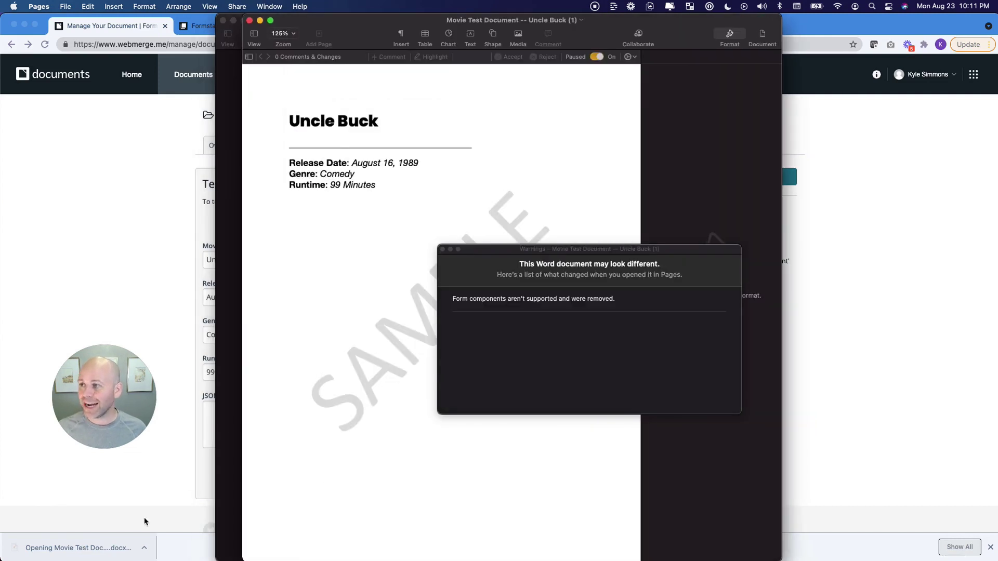
click(319, 310)
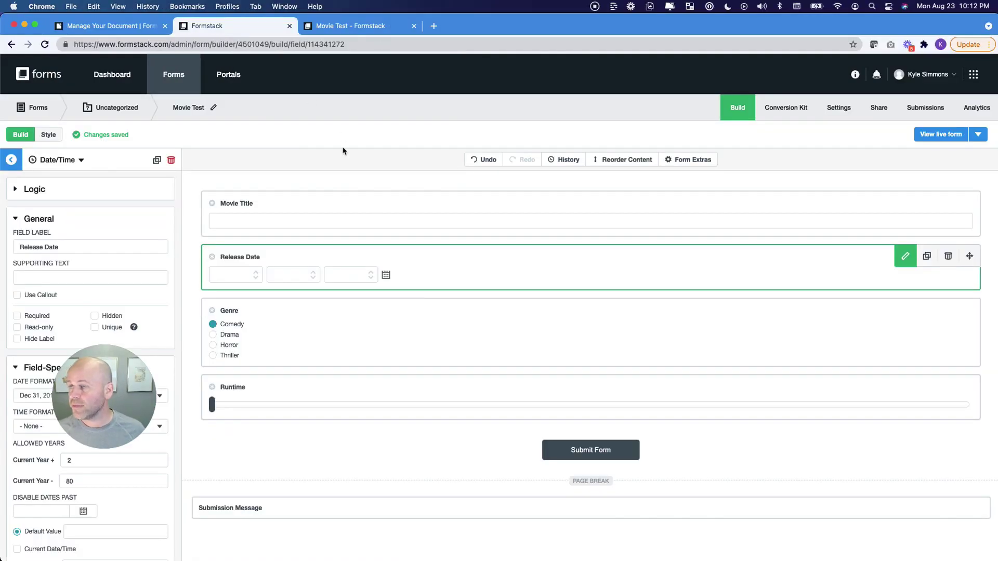
Add the Formstack Documents integration to the Movie Test form and try to set its run mode to ON
click(840, 110)
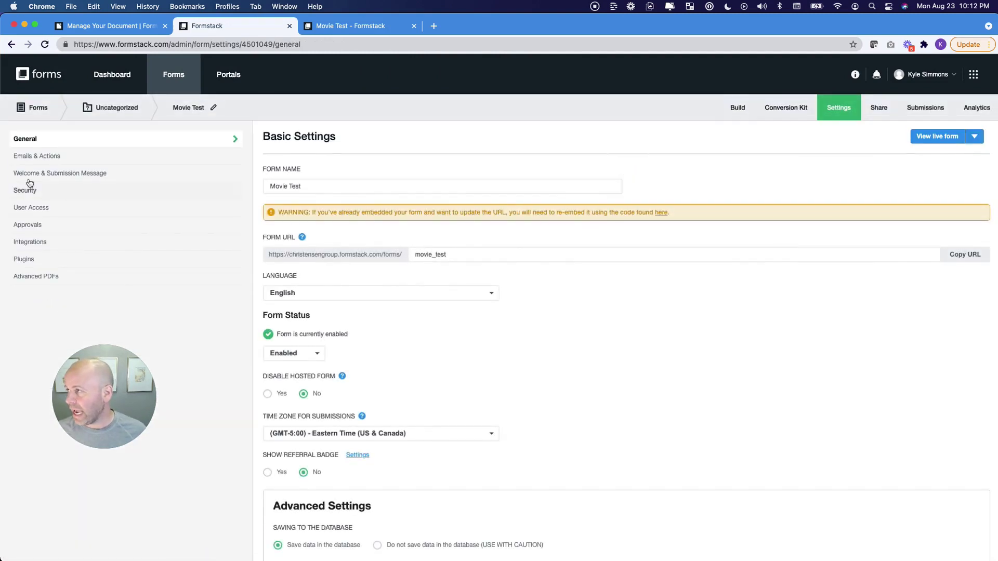
click(43, 247)
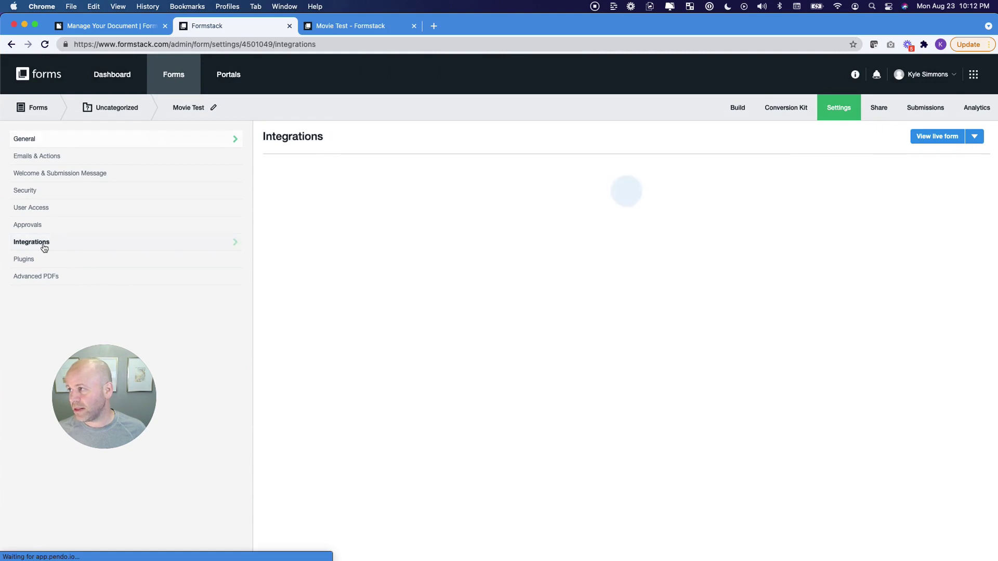
scroll(488, 394, down, 3)
scroll(488, 394, up, 1)
click(307, 316)
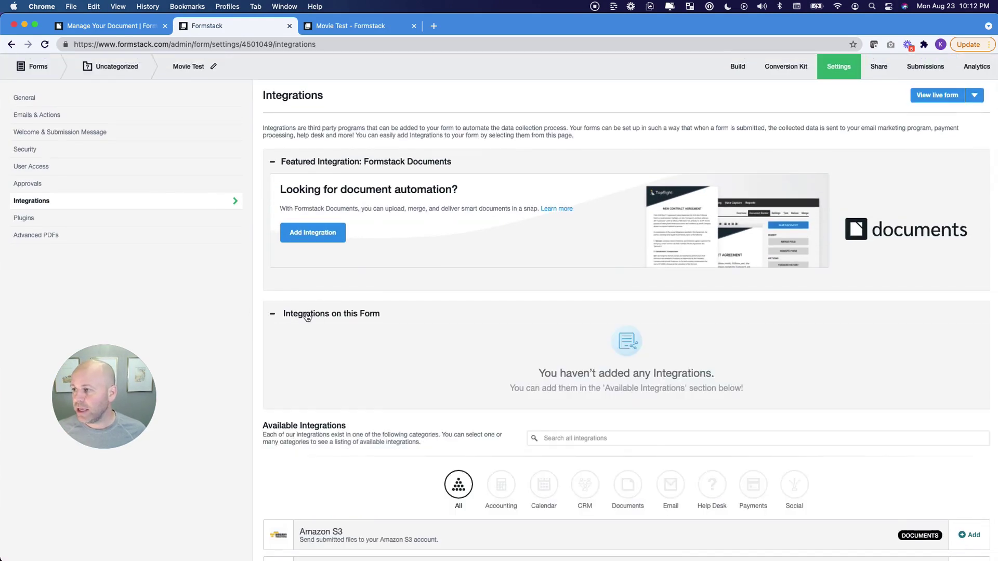
click(308, 232)
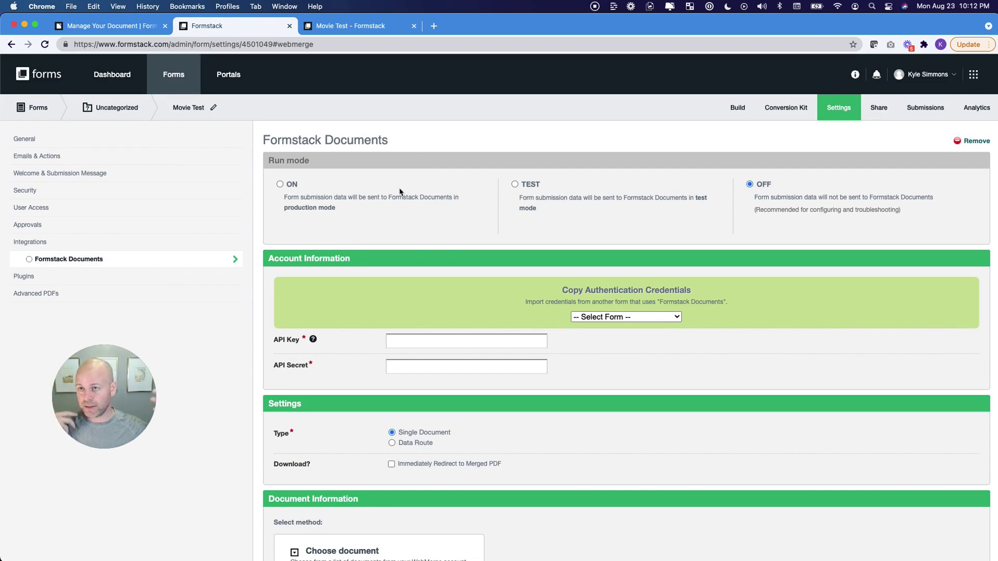
click(281, 184)
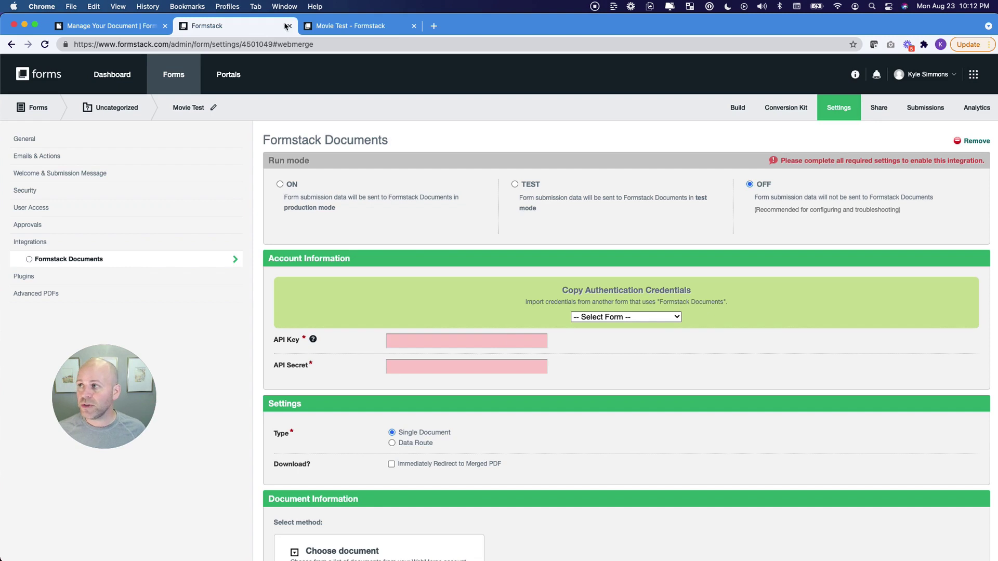
Locate the Api Access option in the Formstack Documents account menu and return to the form's integration settings
click(144, 27)
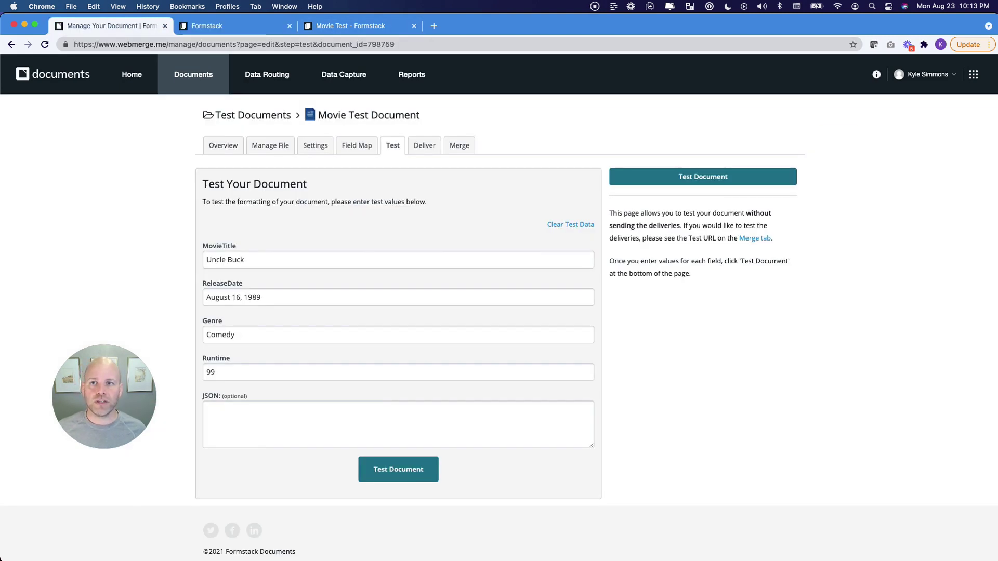
click(939, 76)
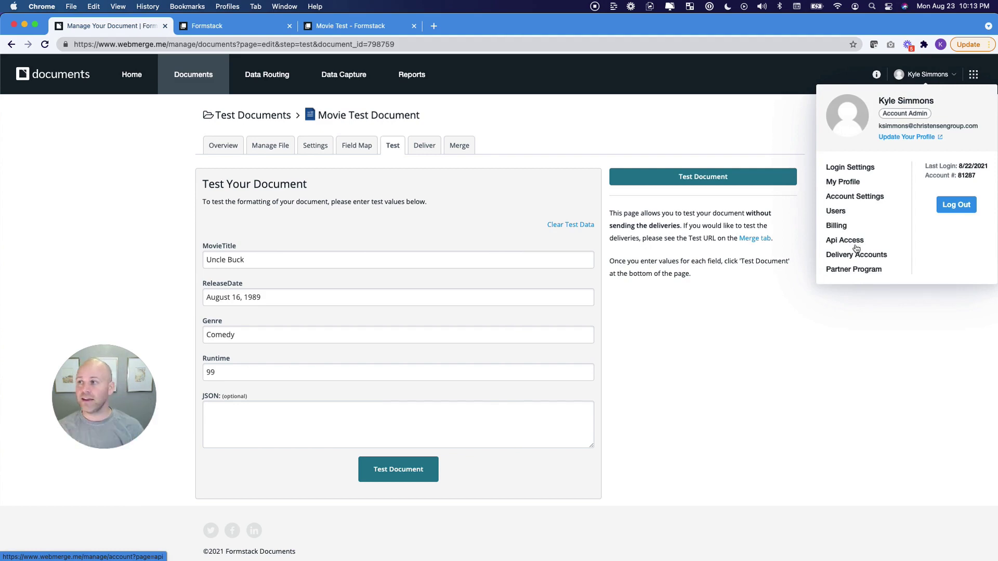
click(234, 25)
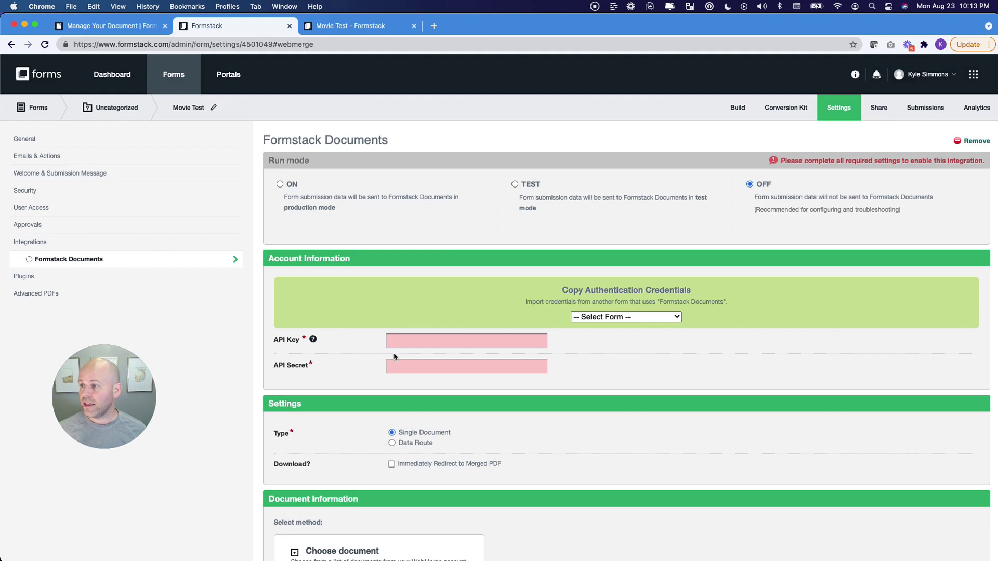
Enter the API Key and API Secret in the integration's account information to connect the Formstack Documents account
click(404, 339)
click(627, 379)
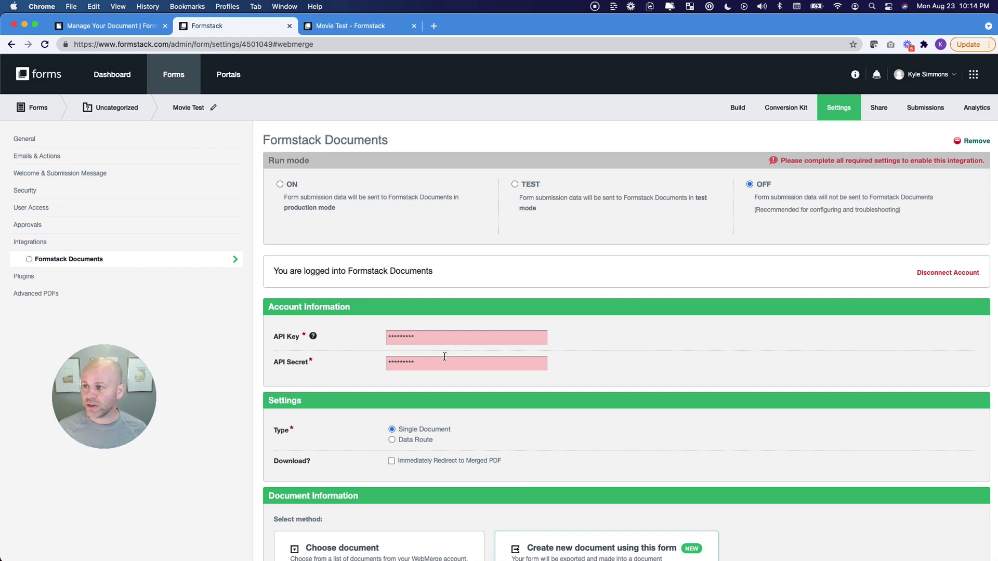
scroll(518, 397, down, 3)
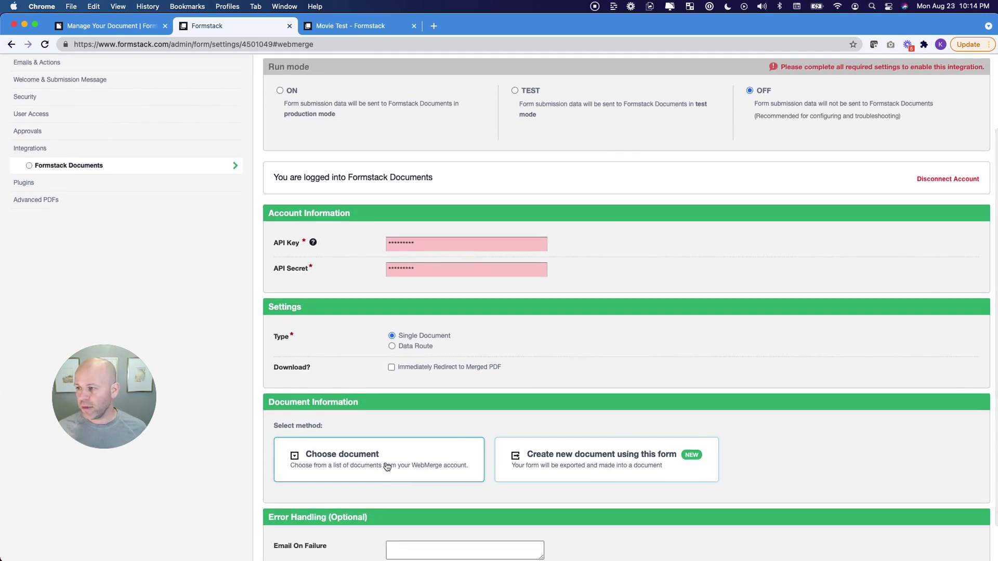
Choose the existing Movie Test Document as the document the integration merges form submissions into
click(385, 466)
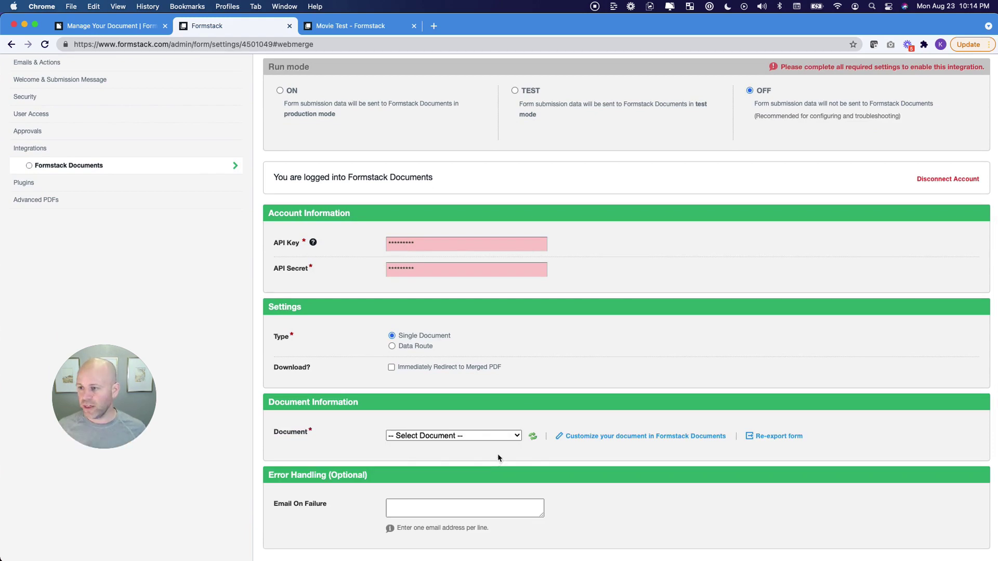
click(498, 437)
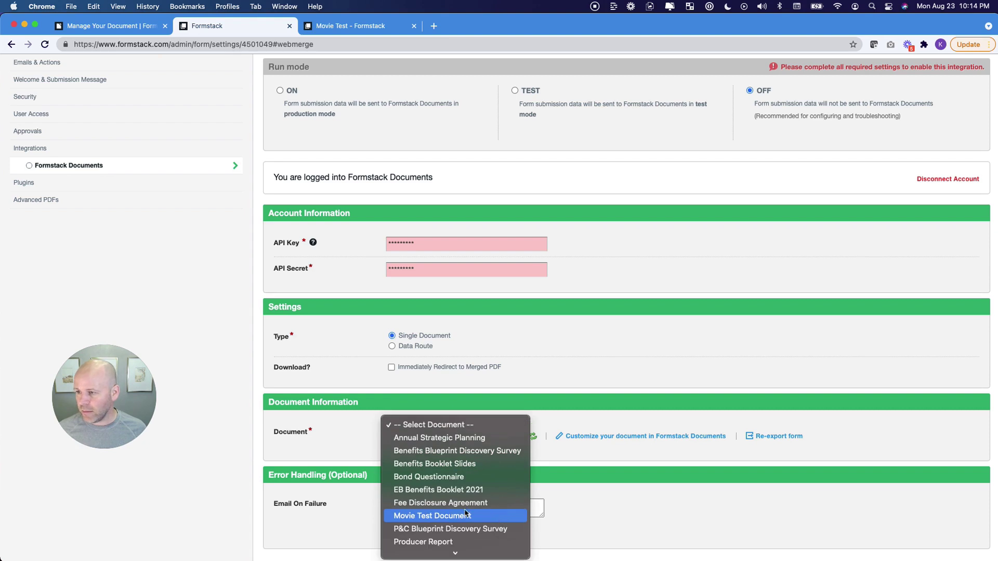
click(466, 515)
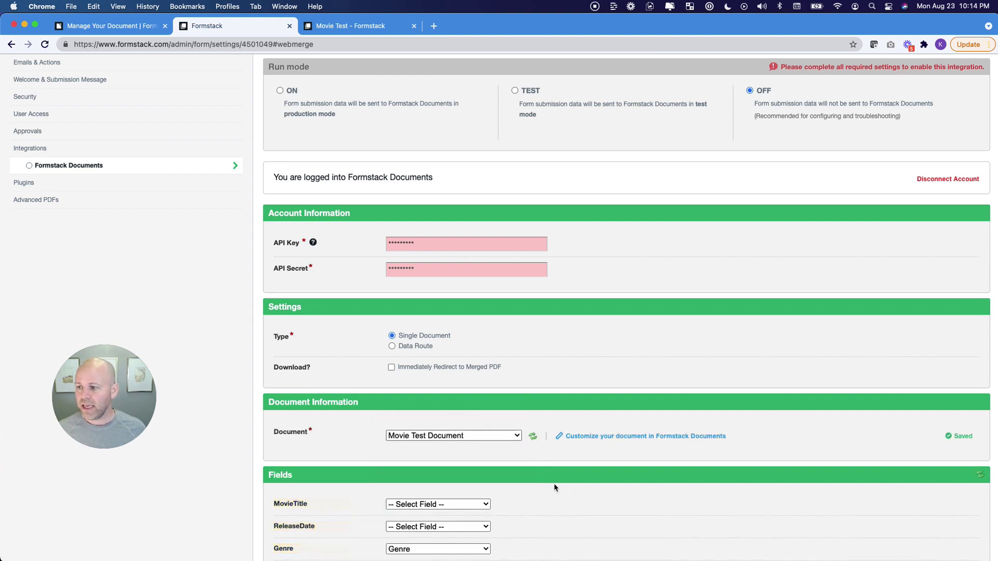
Map the document's MovieTitle field to Movie Title and its ReleaseDate field to Release Date
scroll(554, 488, down, 3)
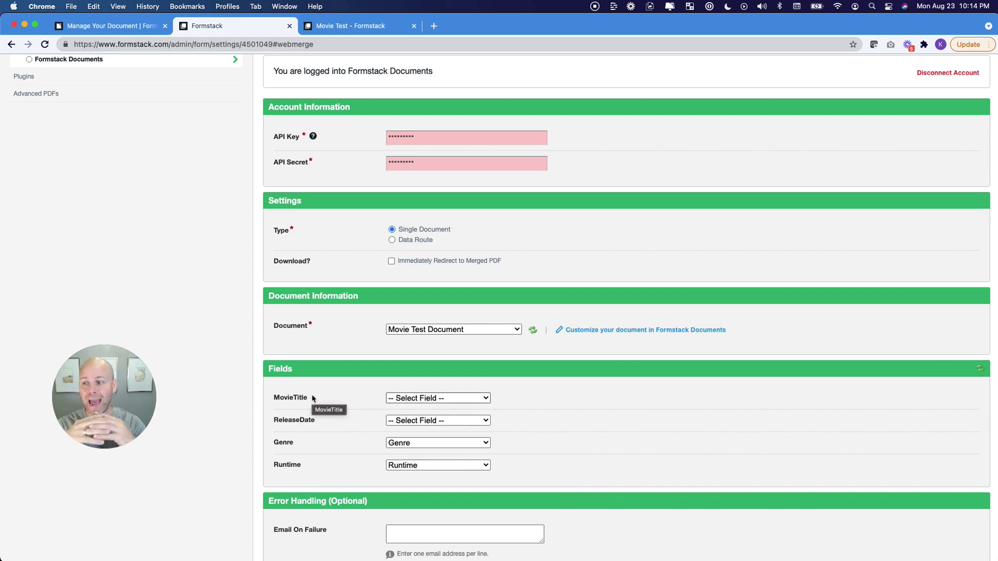
click(426, 398)
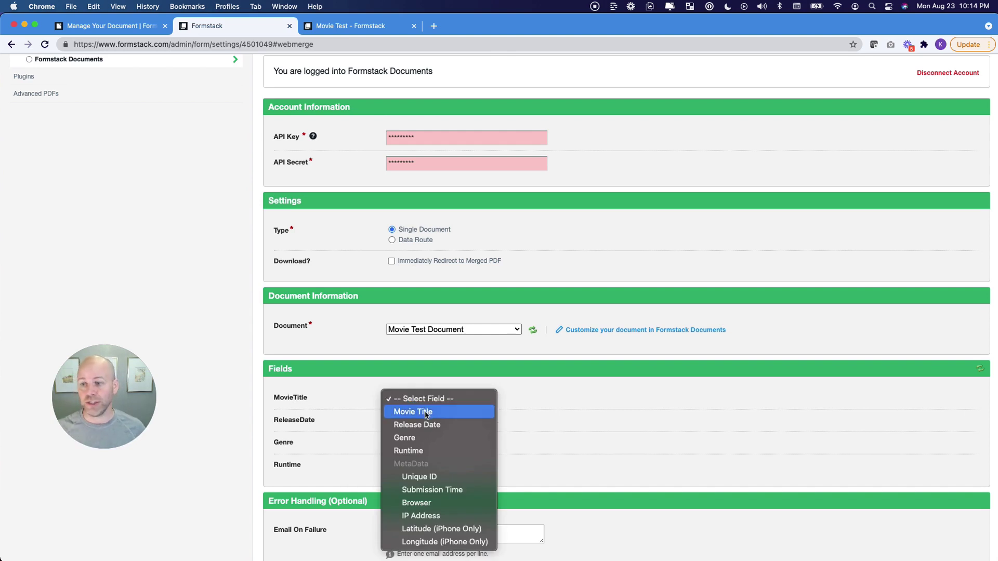
click(425, 412)
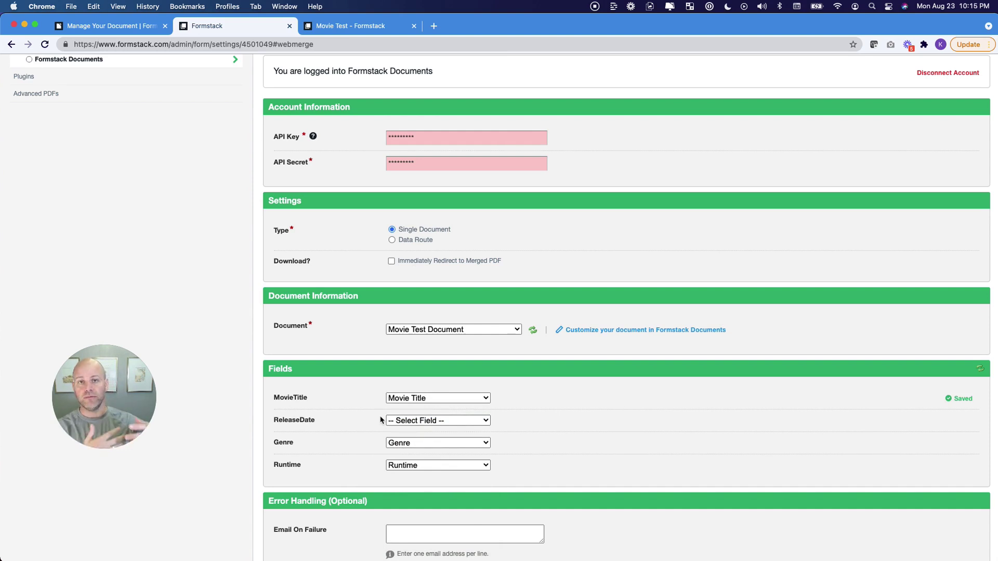
click(395, 421)
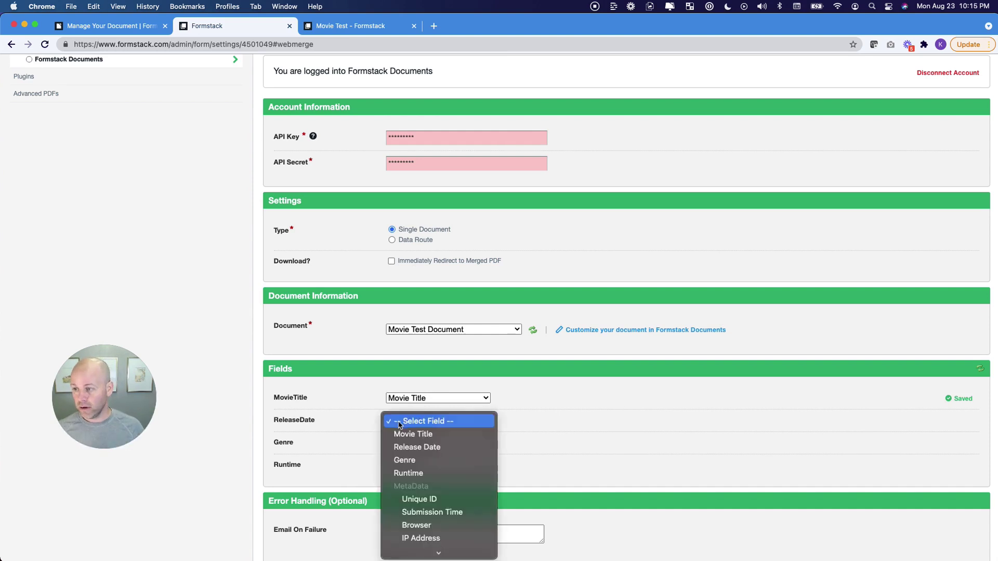
click(413, 446)
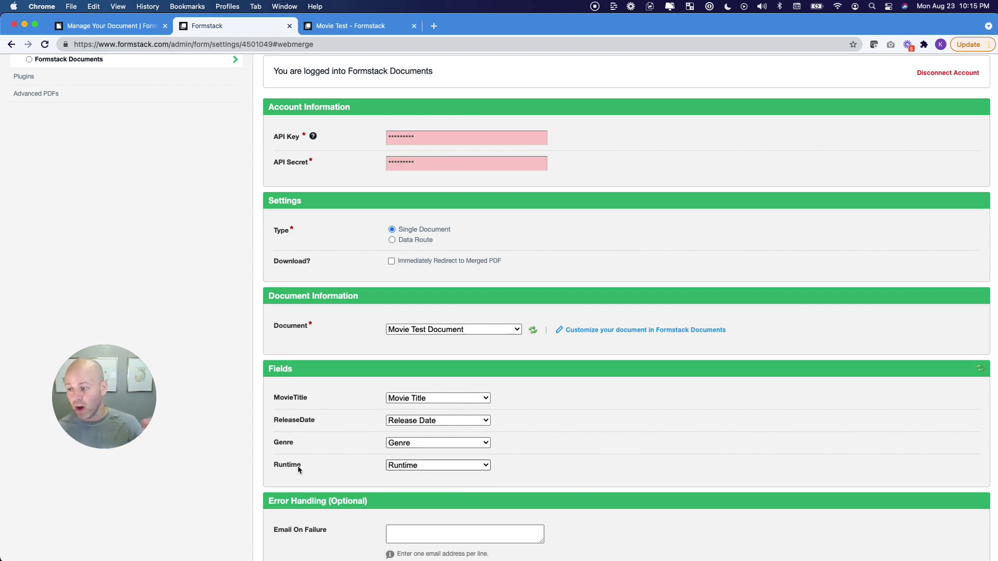
Try the TEST run mode for the Formstack Documents integration and set the run mode to ON
scroll(611, 398, down, 1)
scroll(611, 398, up, 8)
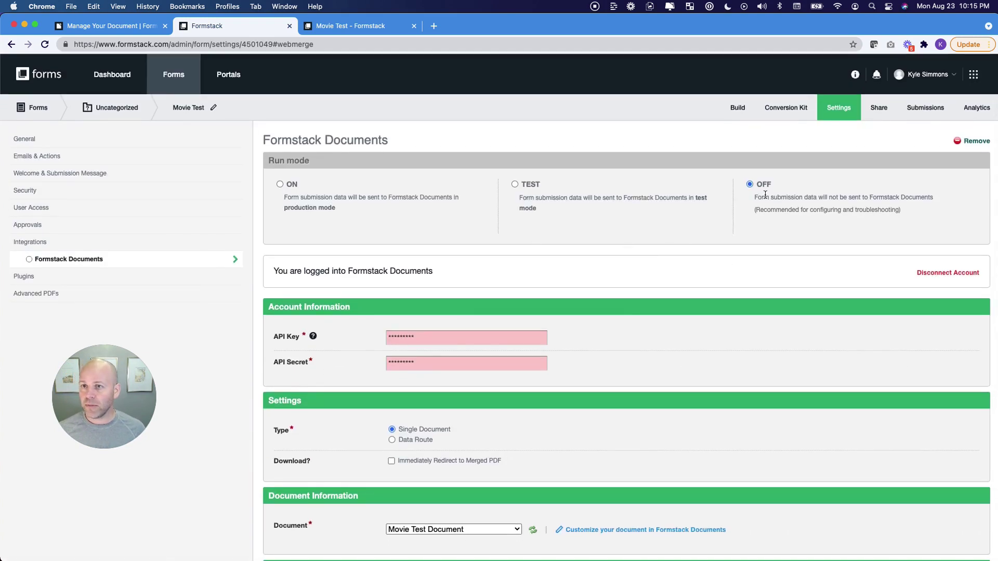
click(515, 184)
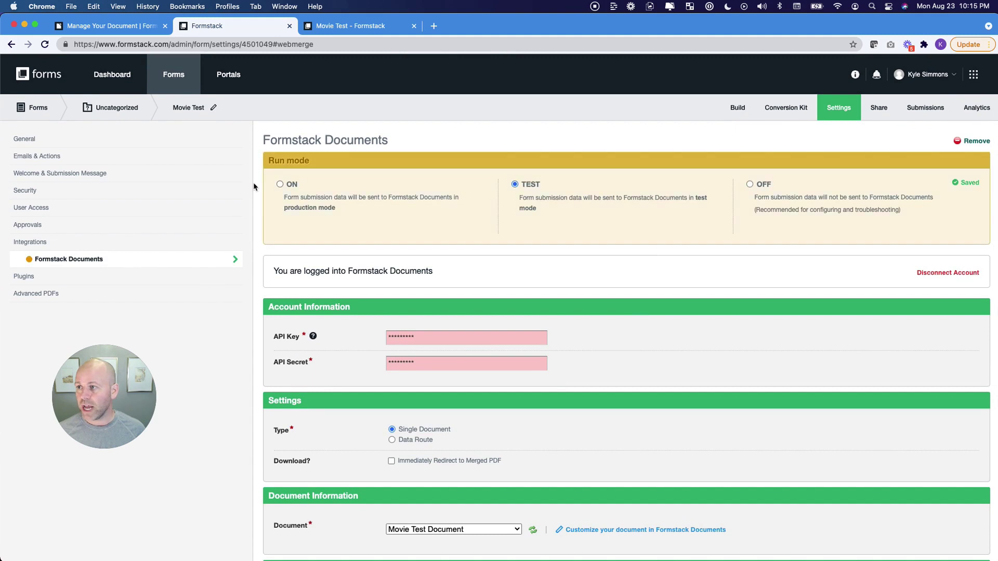
click(281, 185)
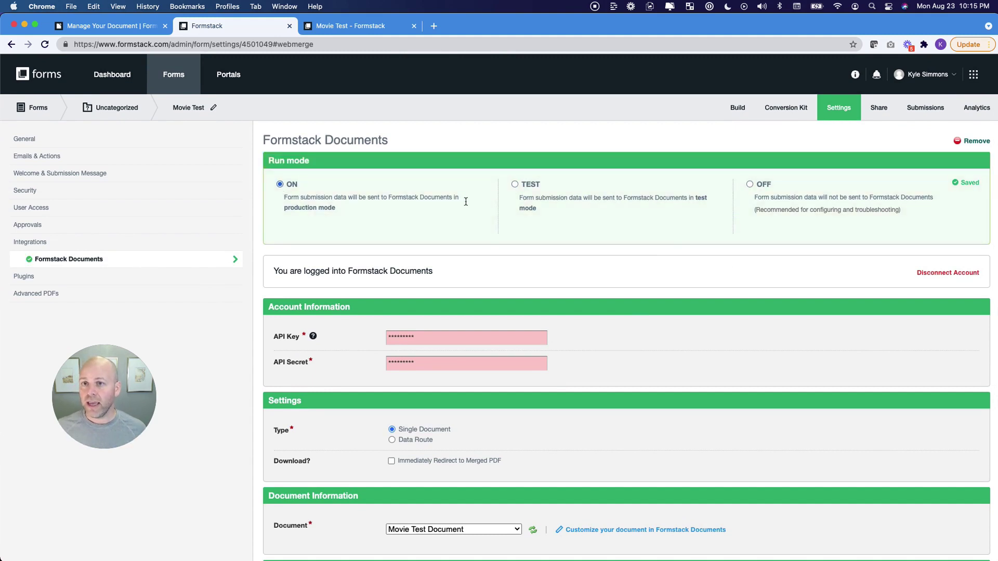
scroll(618, 373, down, 5)
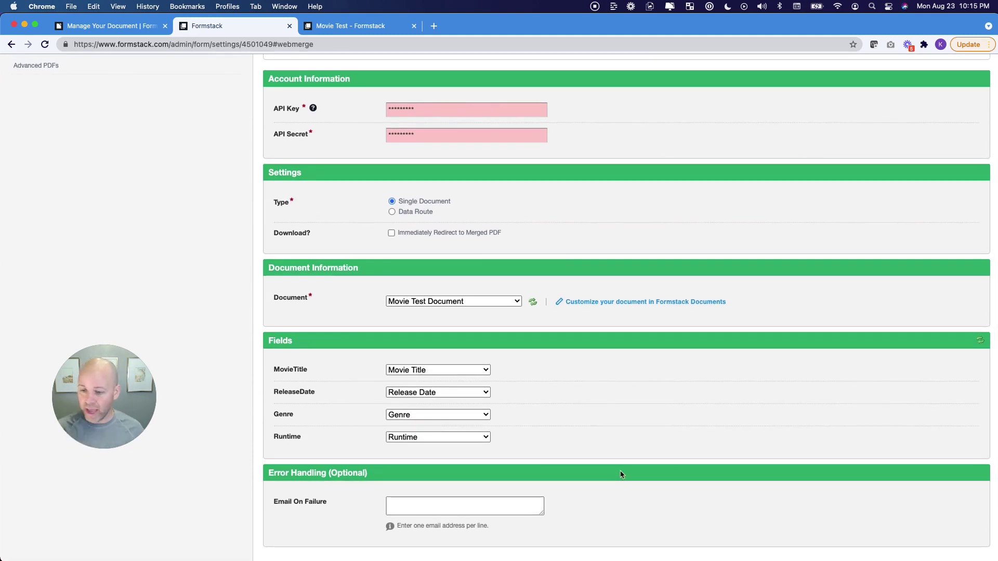
scroll(626, 293, up, 5)
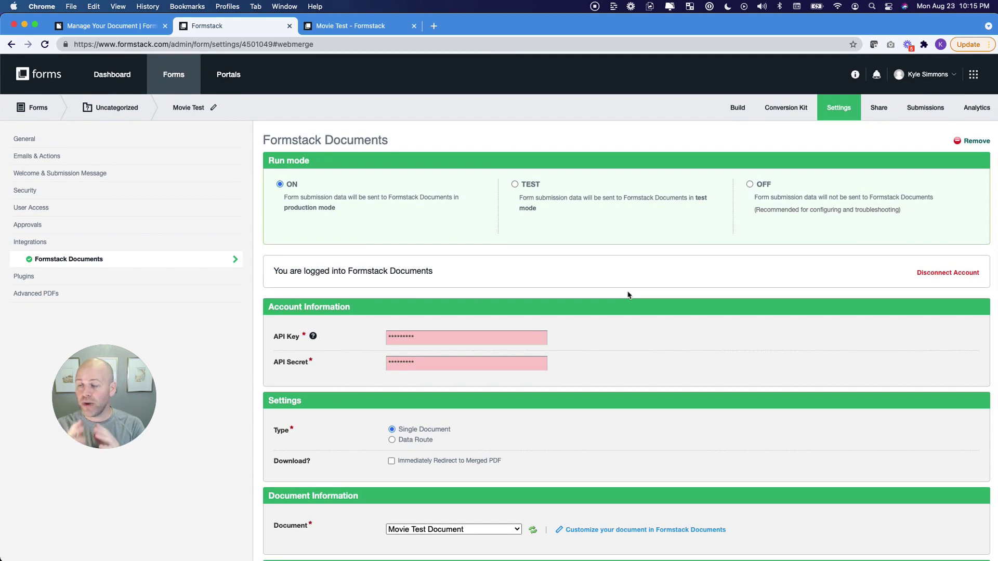
Reload the live Movie Test form and fill in Movie Title with a first name followed by "Great Movie"
click(351, 27)
key(super+r)
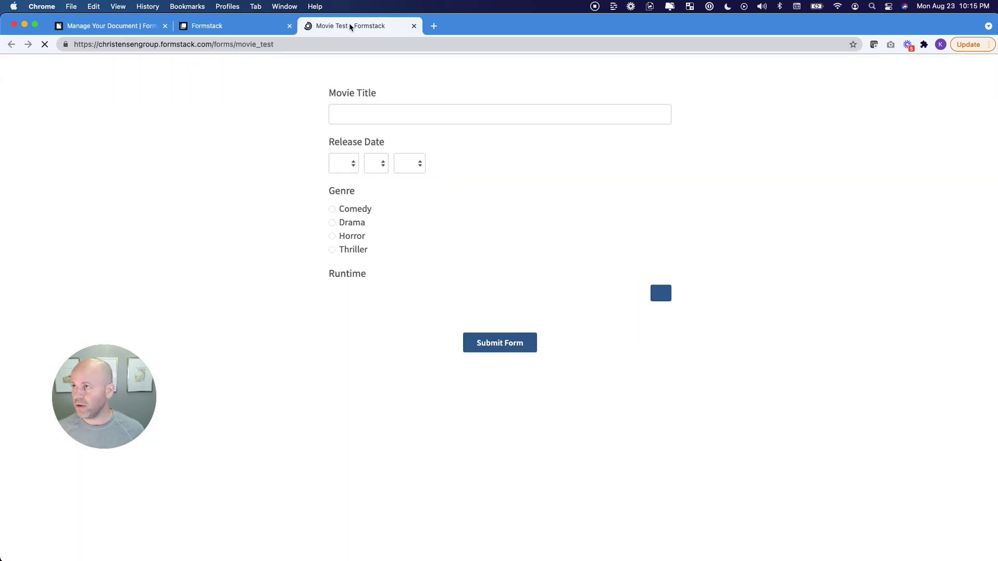
click(352, 116)
text(k)
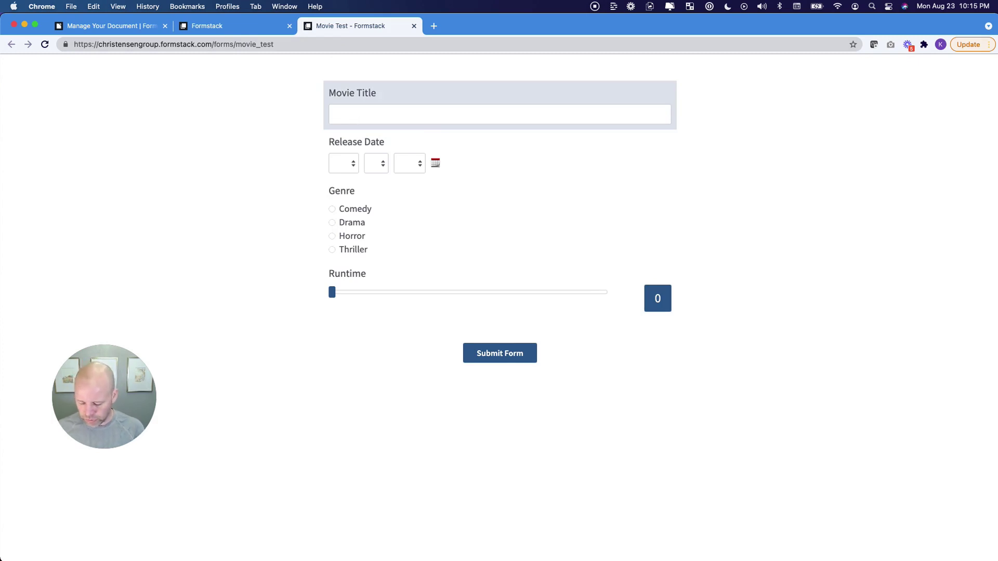
text(Kyle's Great Movie)
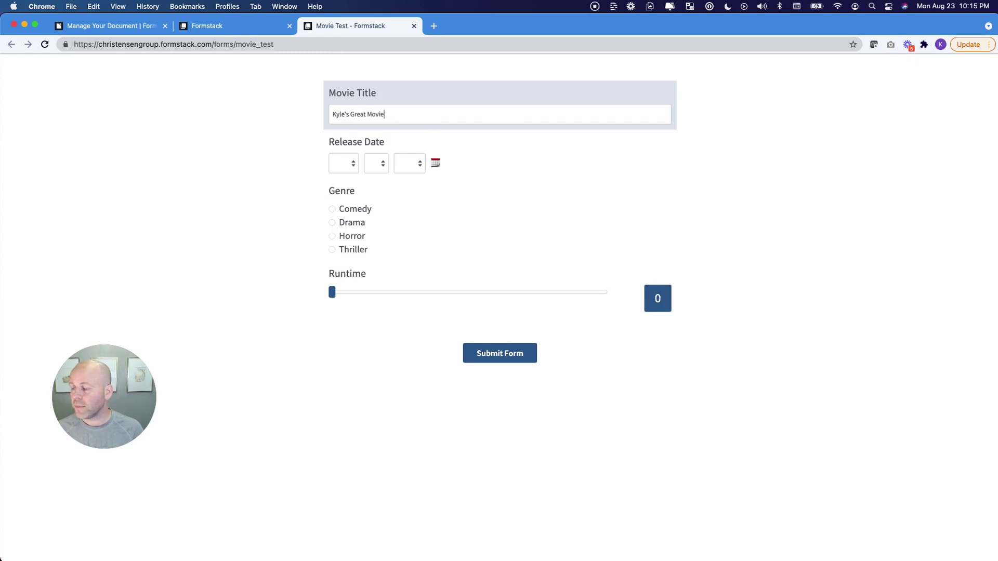
Set the form's Release Date to Oct 17, 1983
click(343, 163)
click(343, 279)
click(376, 163)
click(374, 361)
click(410, 164)
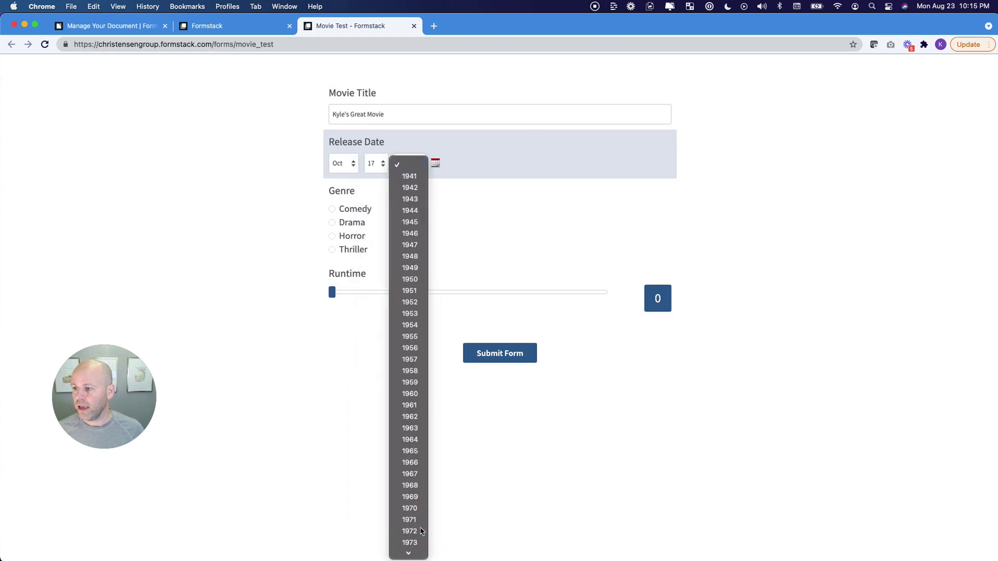
click(409, 406)
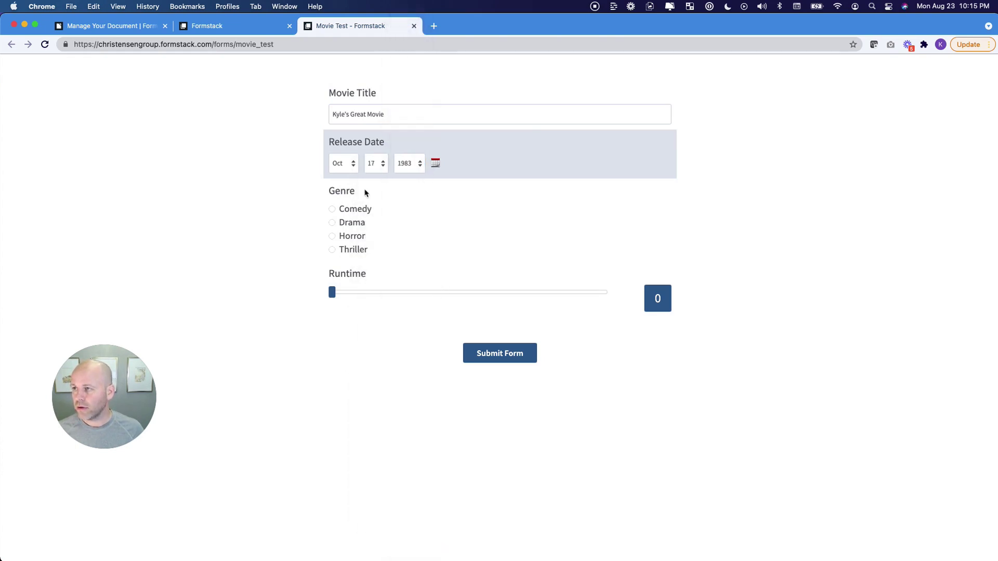
Select Horror as the genre, set the Runtime slider to 221, and submit the form
click(332, 237)
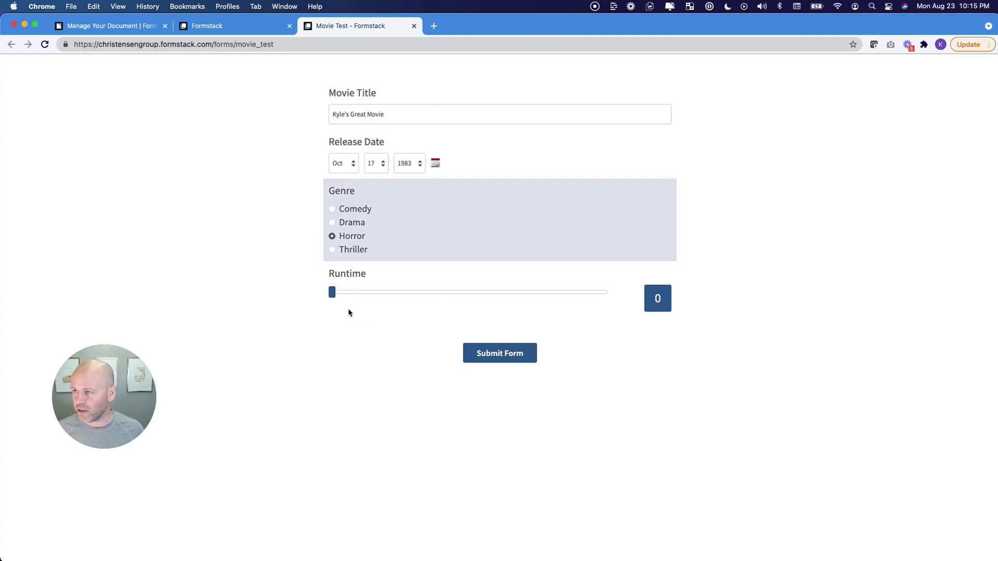
drag(332, 293, 585, 295)
click(599, 372)
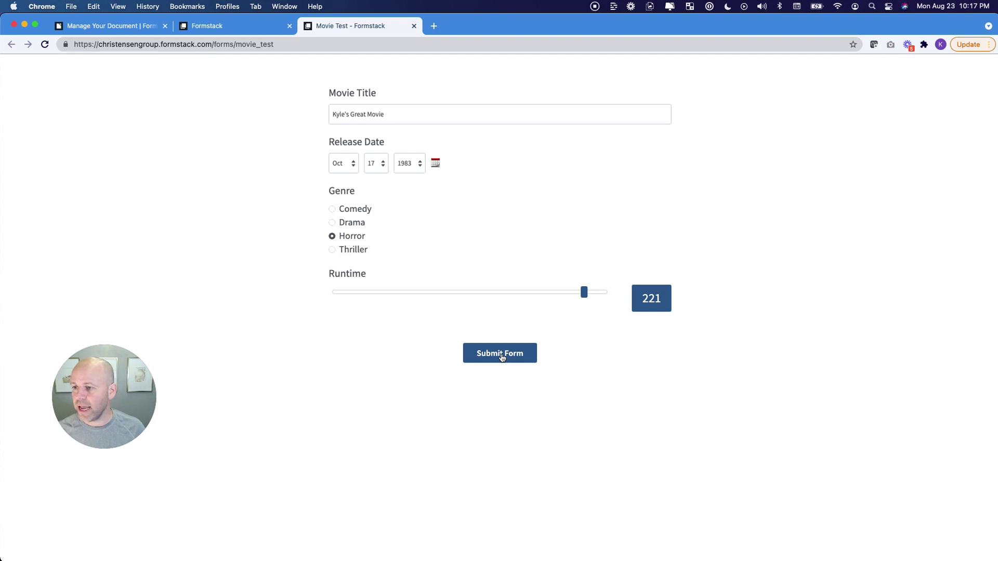
click(500, 354)
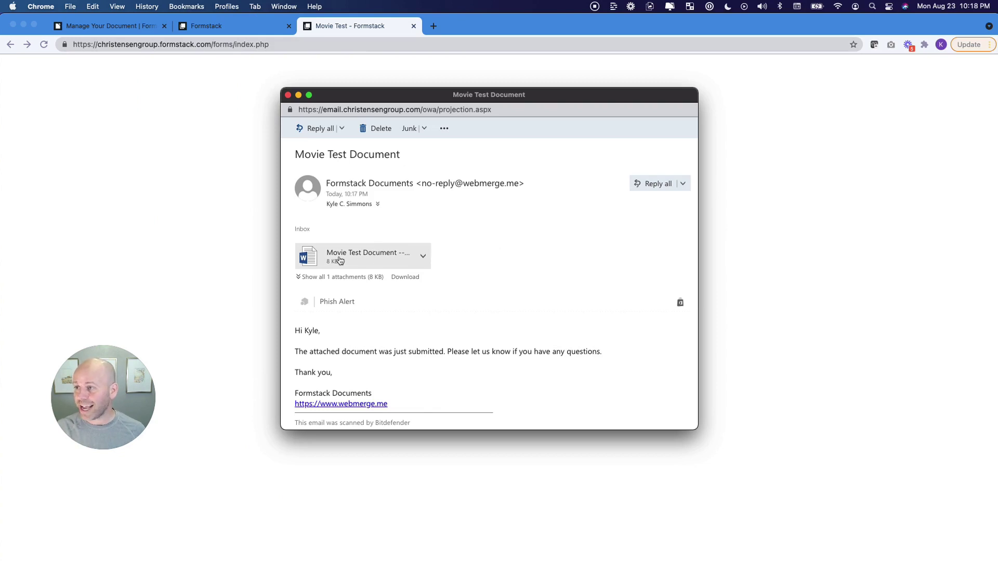
Download the Word attachment from the Movie Test Document email and open it in Pages to check the merged release date, genre and runtime
click(423, 256)
click(370, 282)
click(734, 540)
click(774, 143)
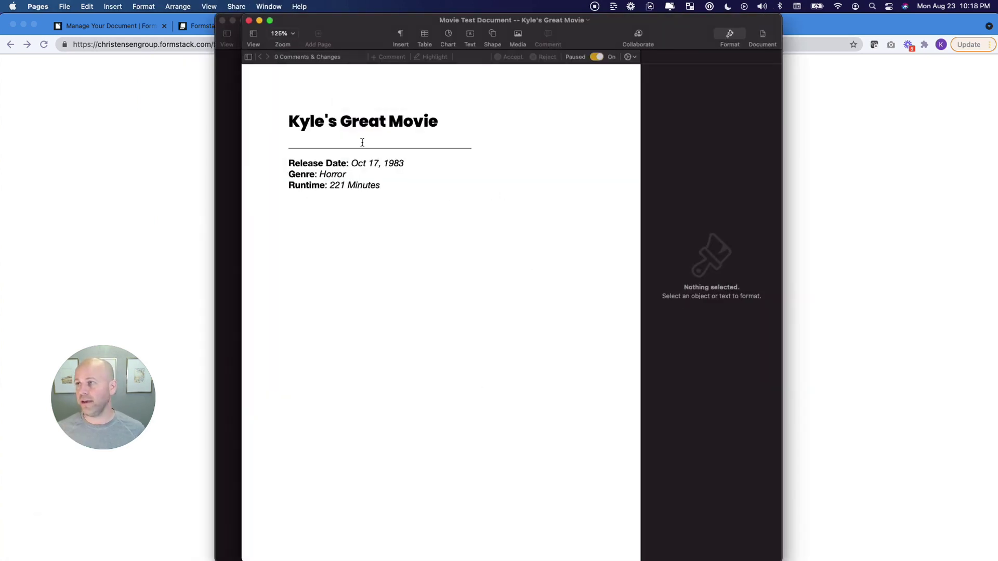
click(352, 163)
click(426, 191)
click(328, 176)
click(329, 183)
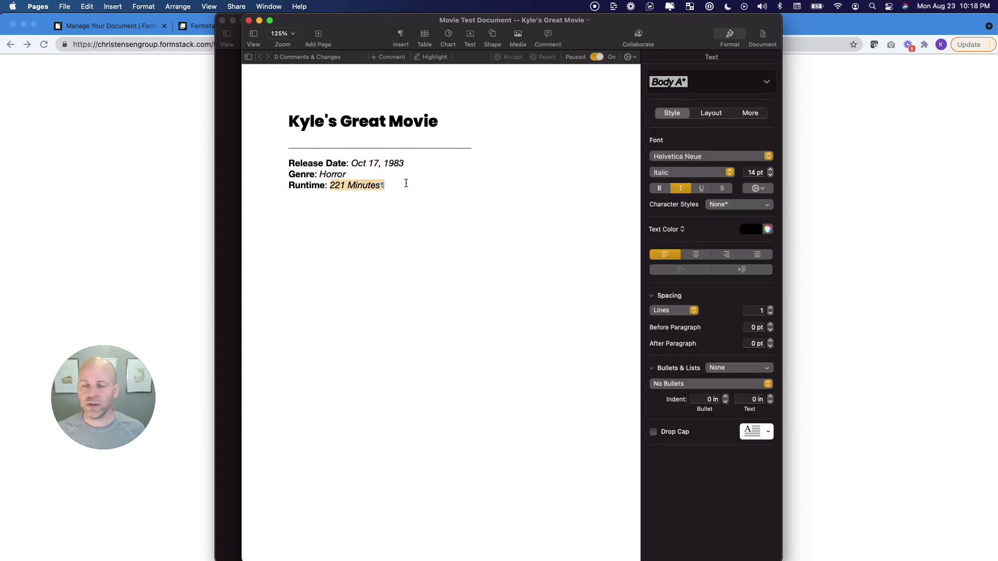